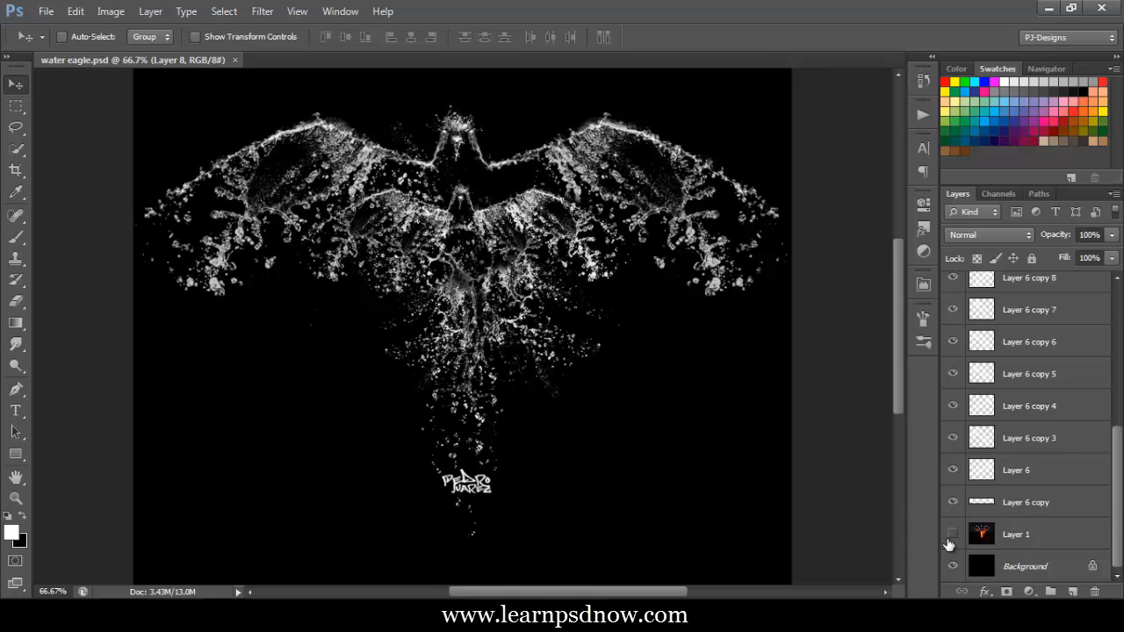
Show only the eagle reference picture on Layer 1 and make that layer active
alt+click(953, 536)
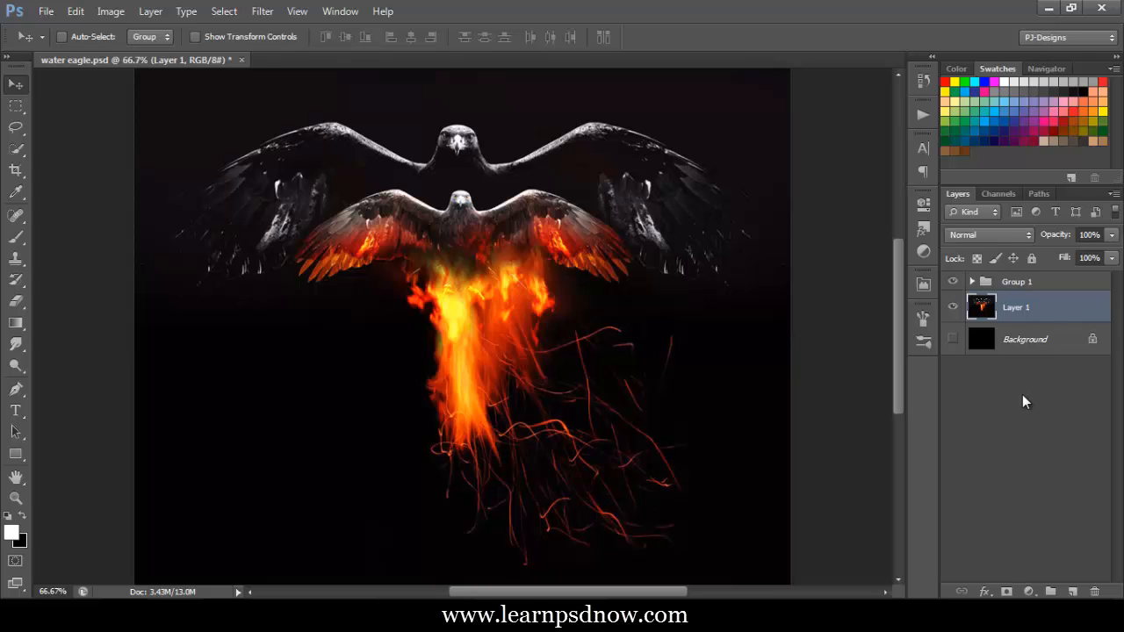
key(alt+bracketleft)
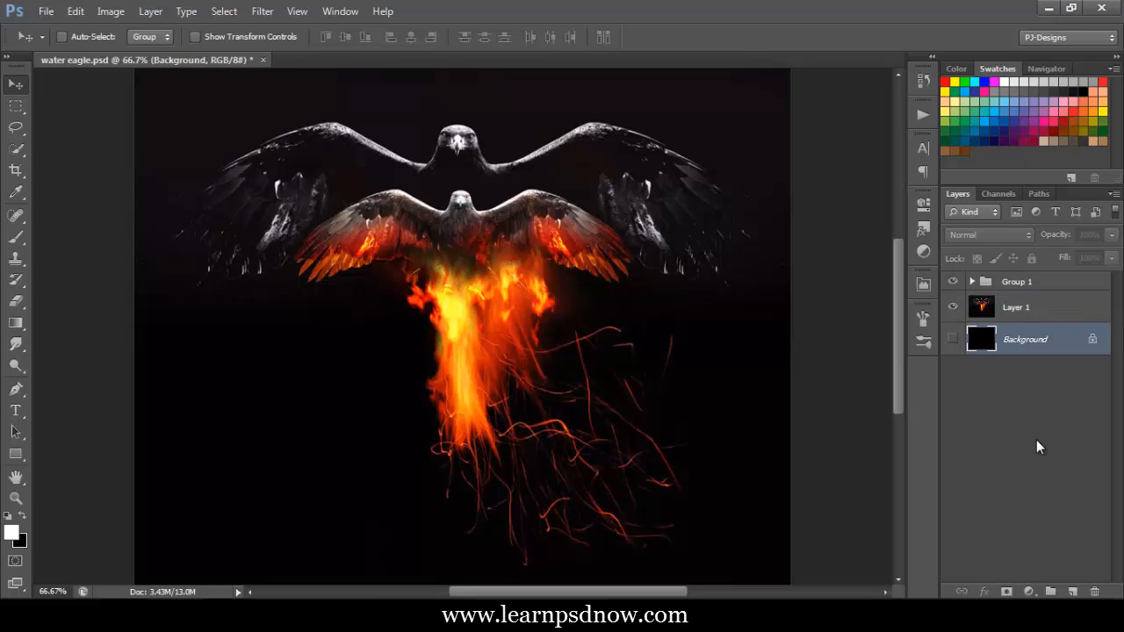
click(1026, 316)
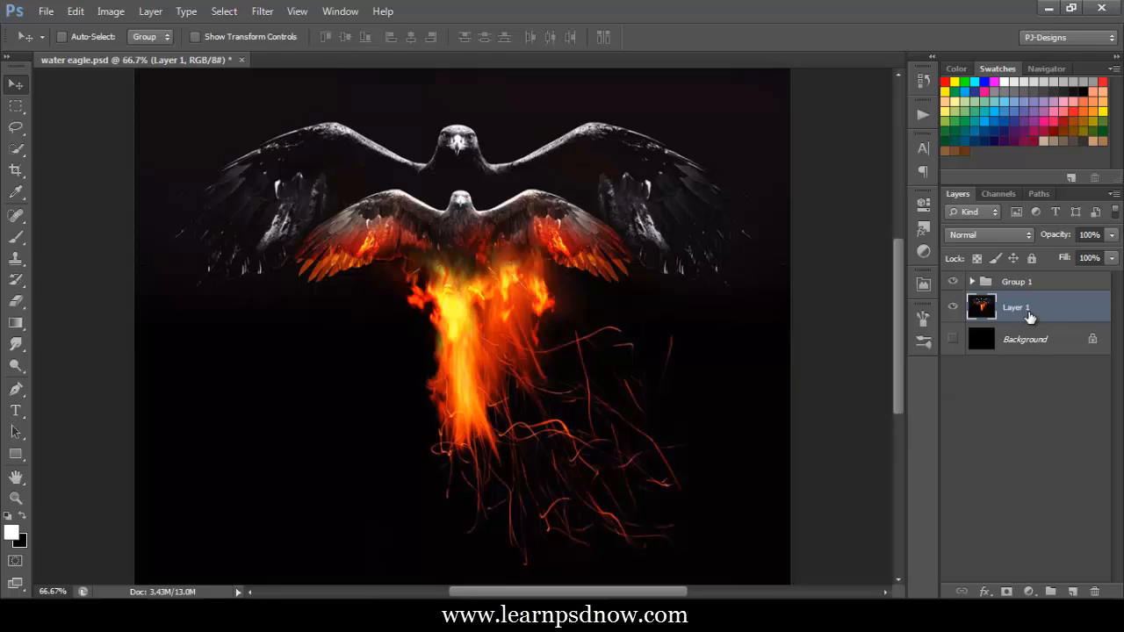
Add a new layer directly below Layer 1 and fill it with the black background colour
click(1076, 593)
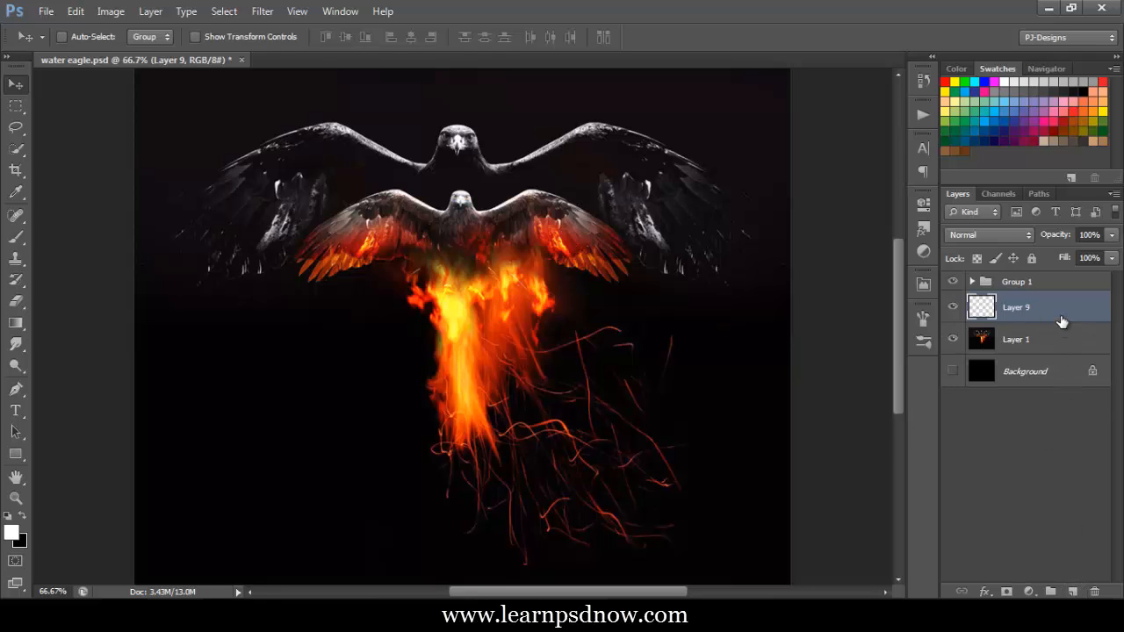
drag(1061, 314, 1059, 356)
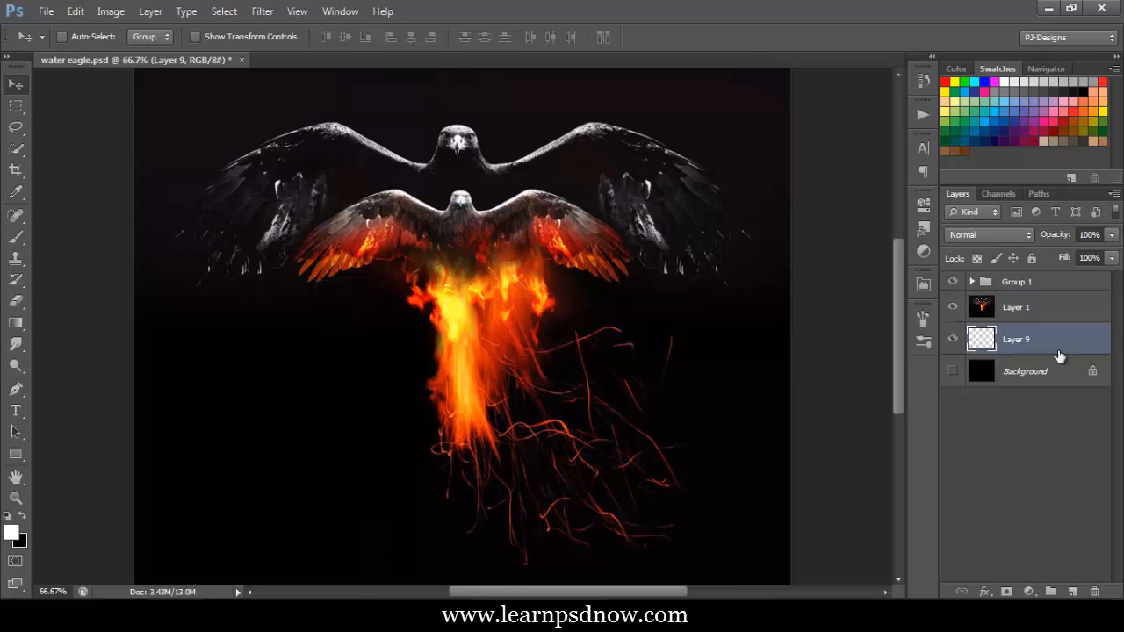
key(ctrl+BackSpace)
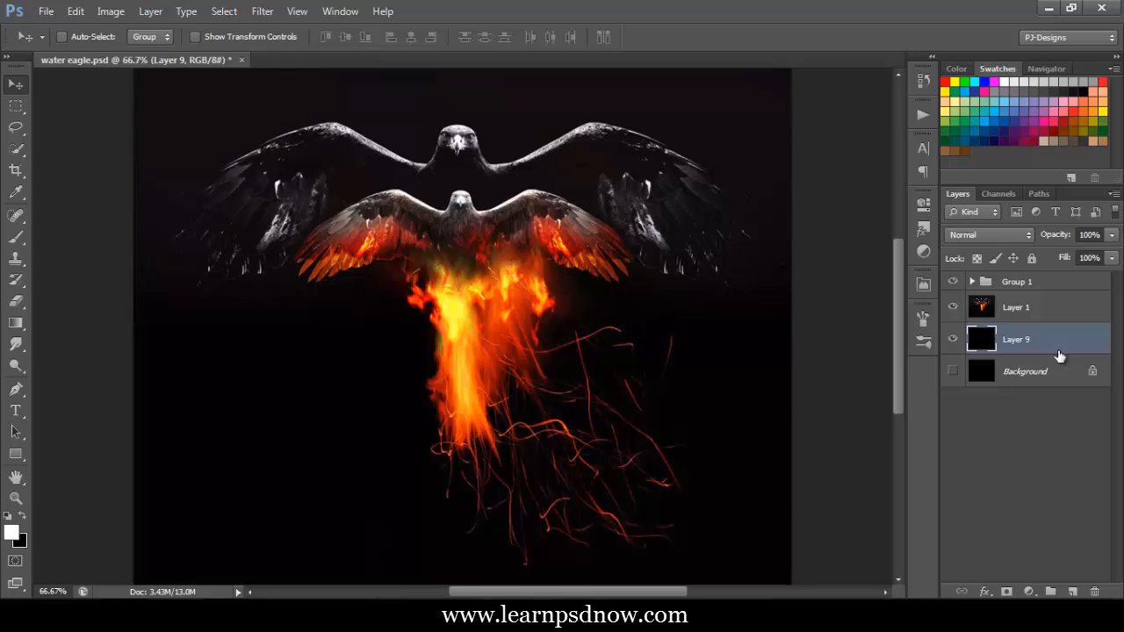
Lower the opacity of Layer 1 to 30%
click(1016, 313)
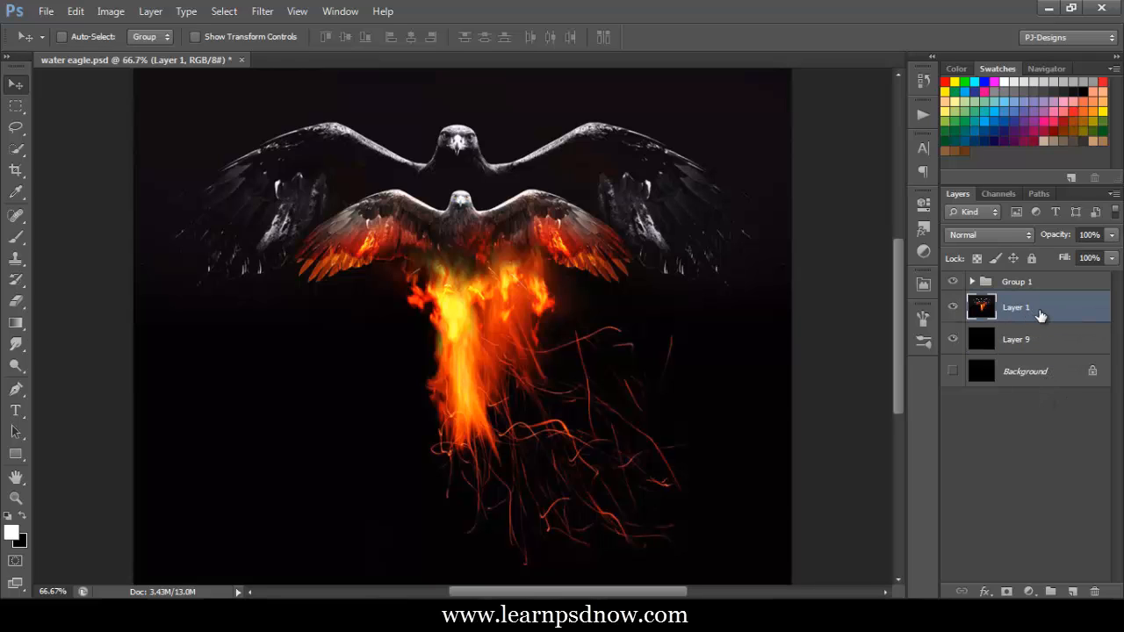
click(1112, 236)
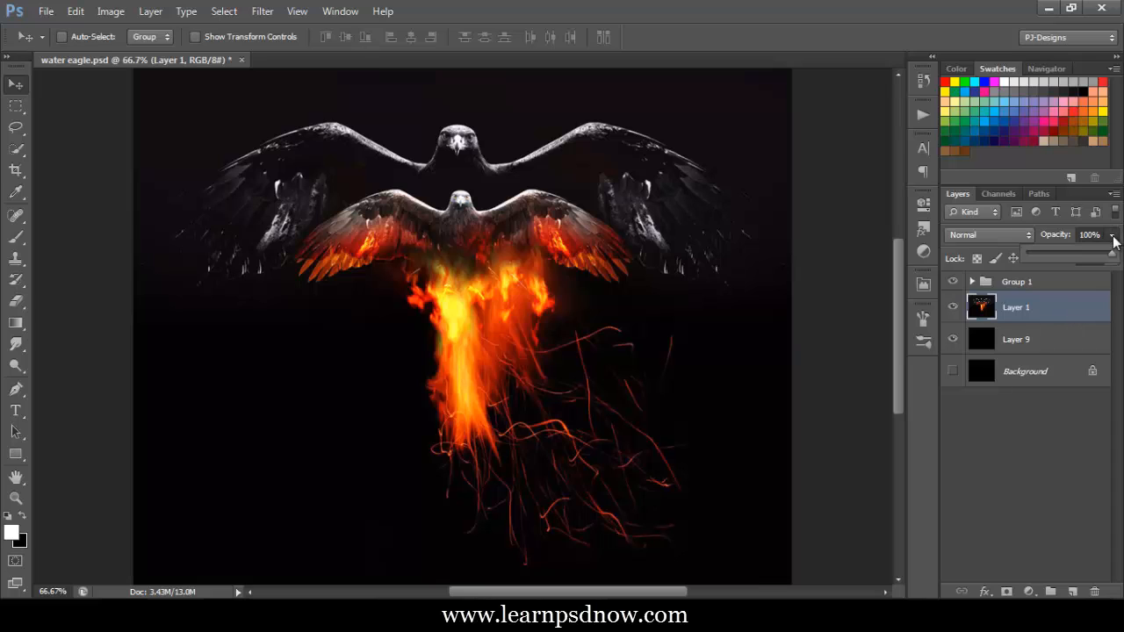
click(1063, 252)
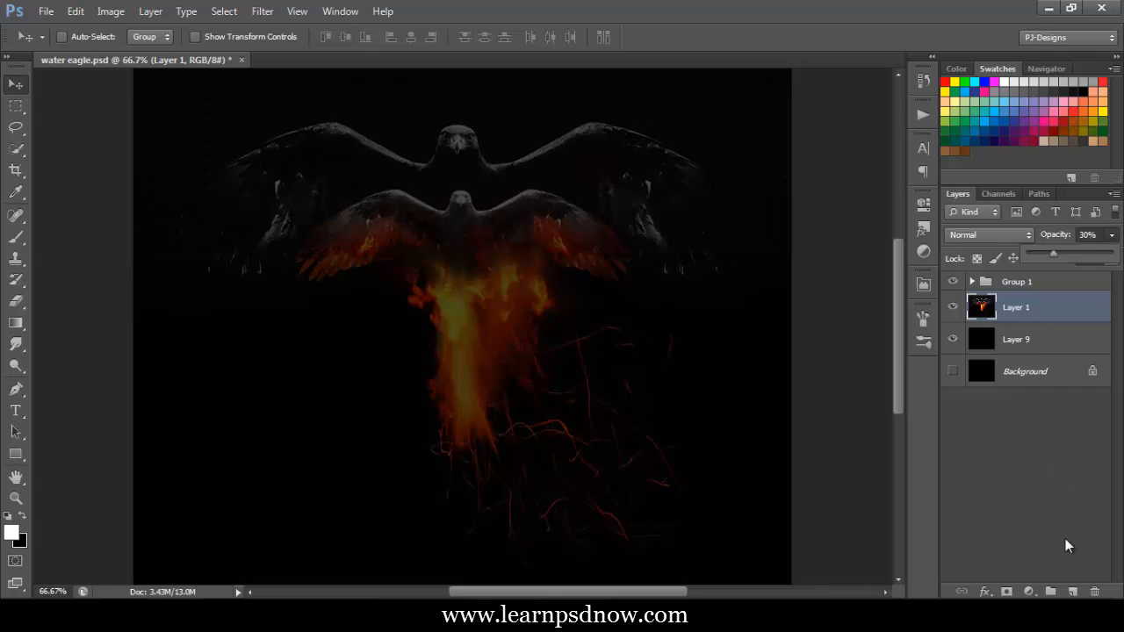
Add a new layer above Layer 1 and set the Brush tool to the water-splash tip labelled 1952 at 185 px
click(1072, 591)
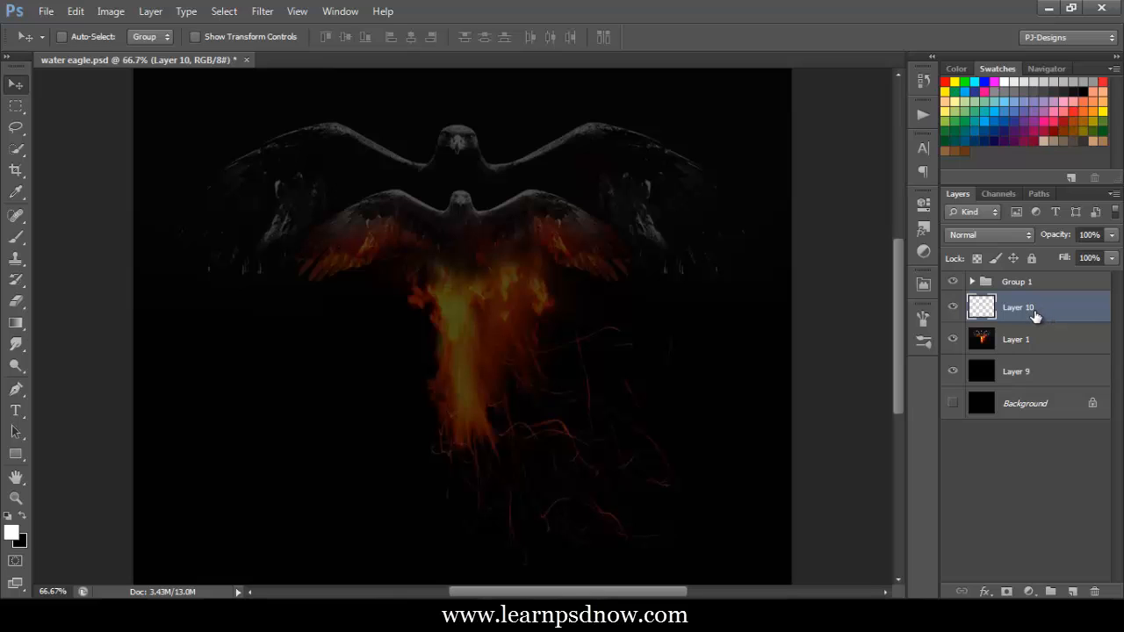
click(15, 238)
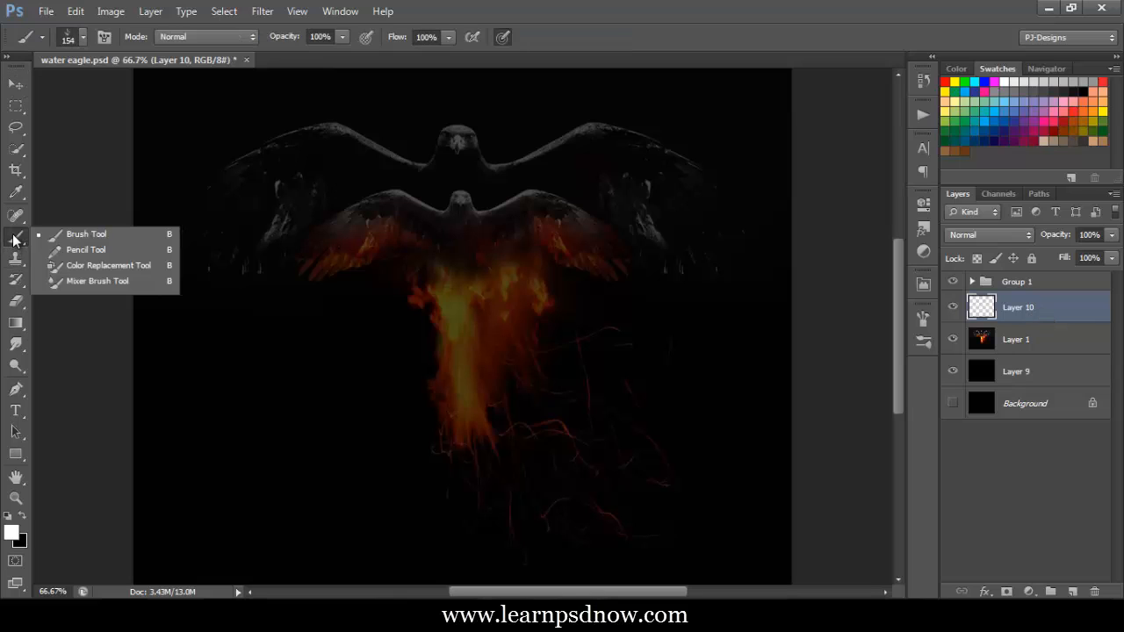
click(13, 237)
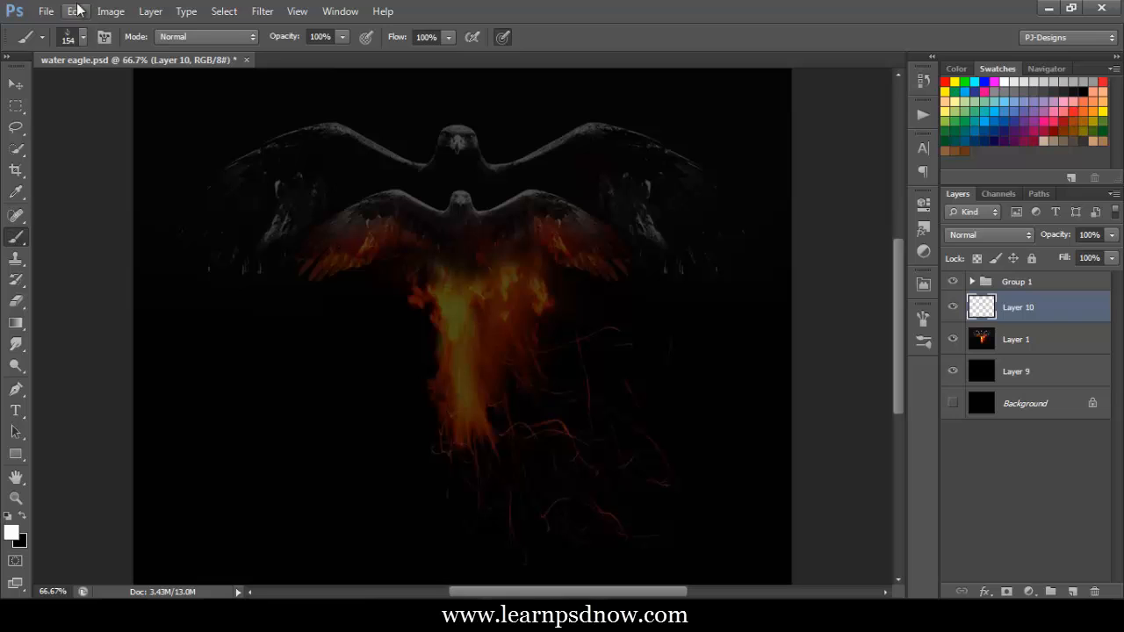
click(82, 37)
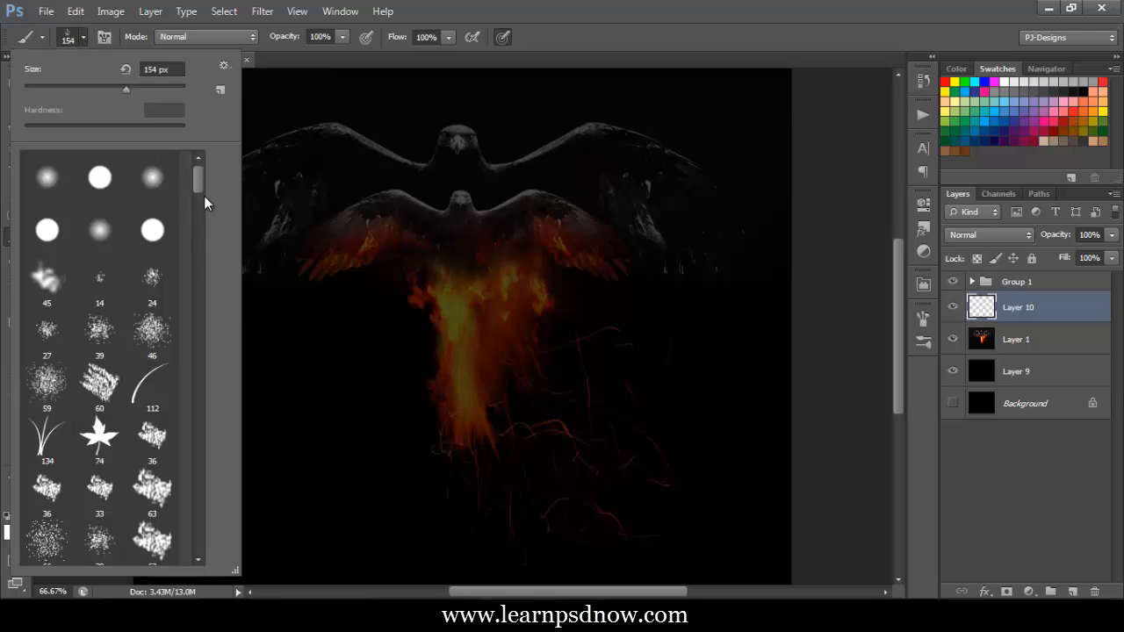
drag(200, 190, 204, 271)
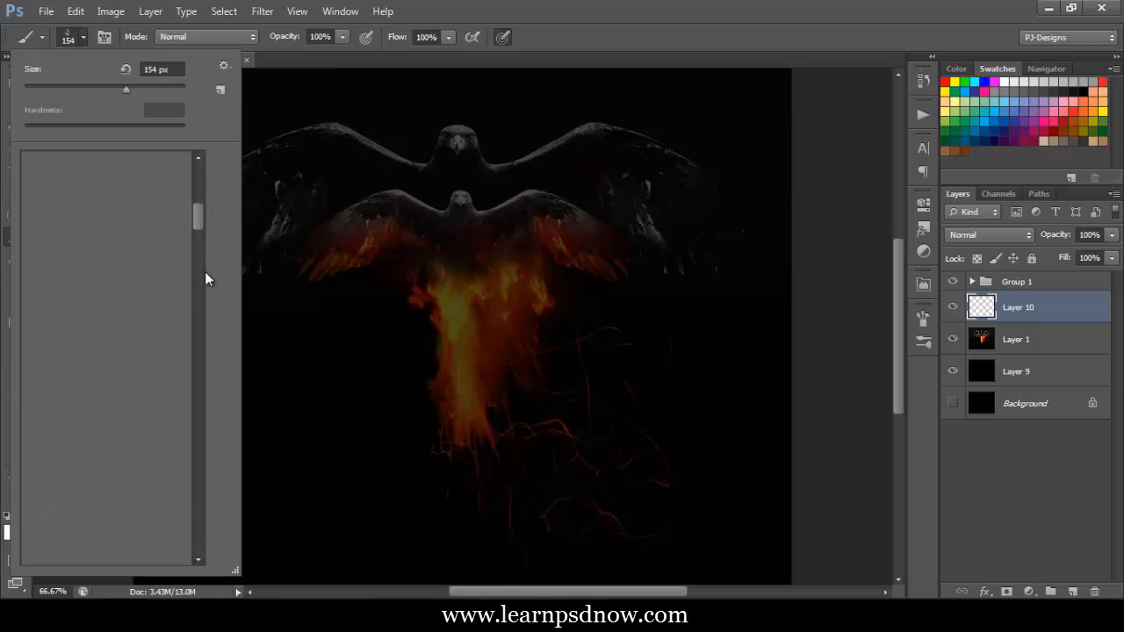
drag(209, 387, 190, 506)
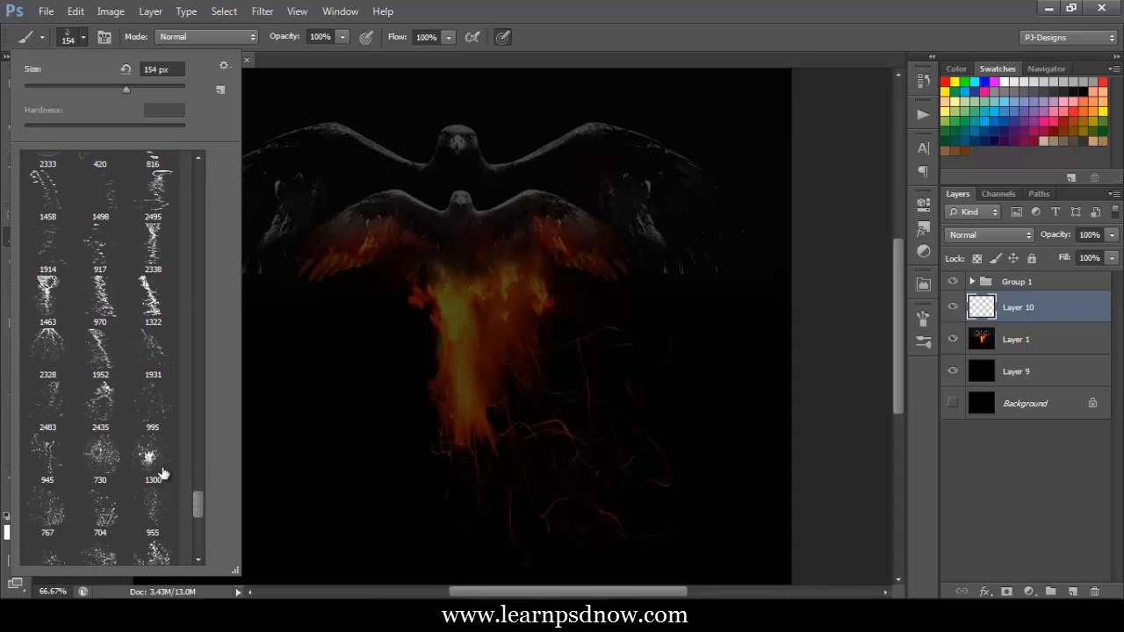
scroll(201, 508, down, 2)
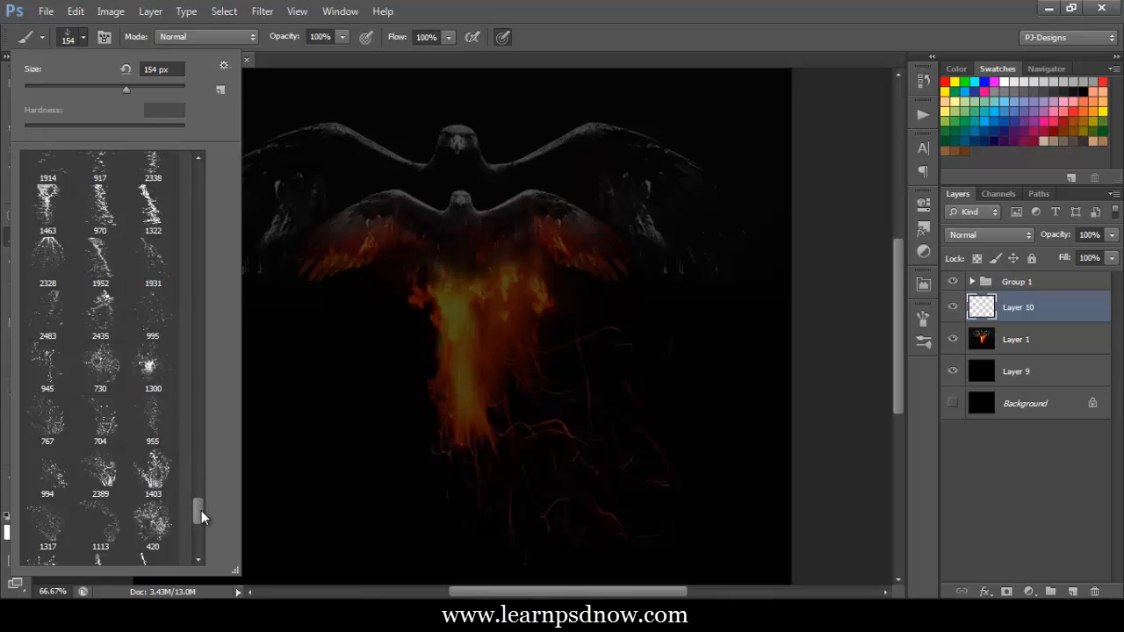
click(101, 262)
click(138, 85)
click(83, 36)
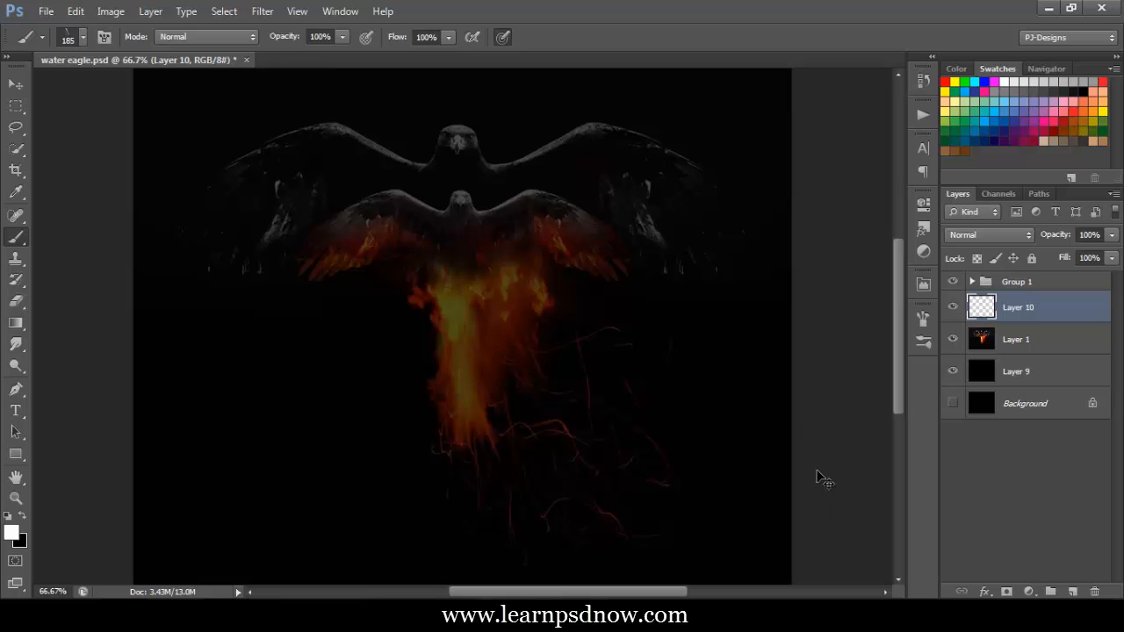
Check the document's pixel dimensions and resolution in the Image Size dialog
key(ctrl+alt+i)
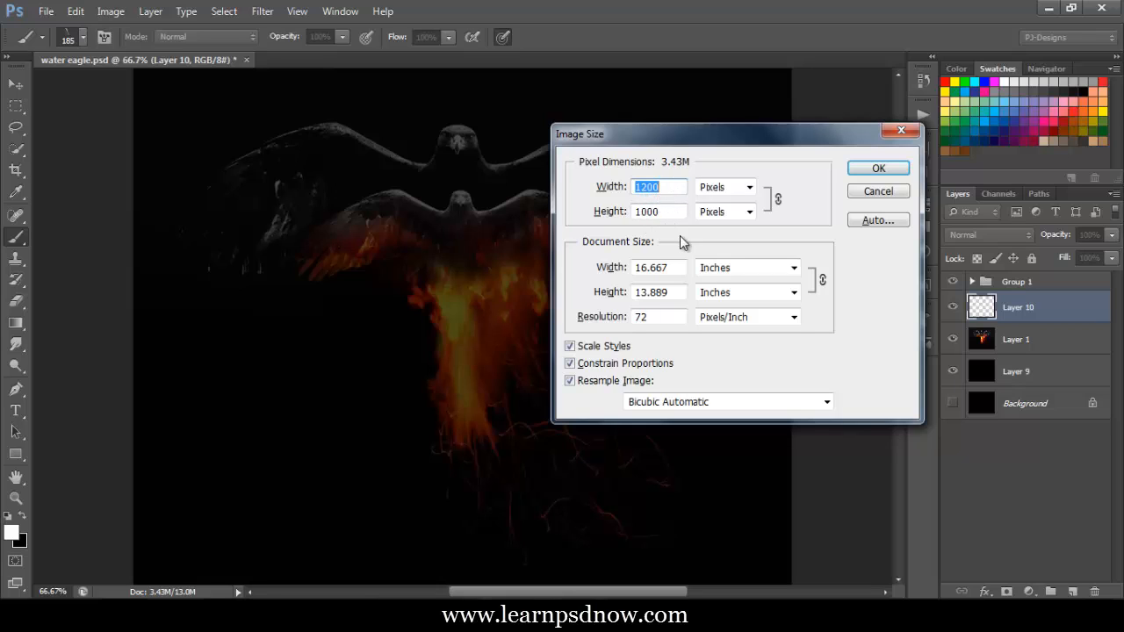
click(878, 170)
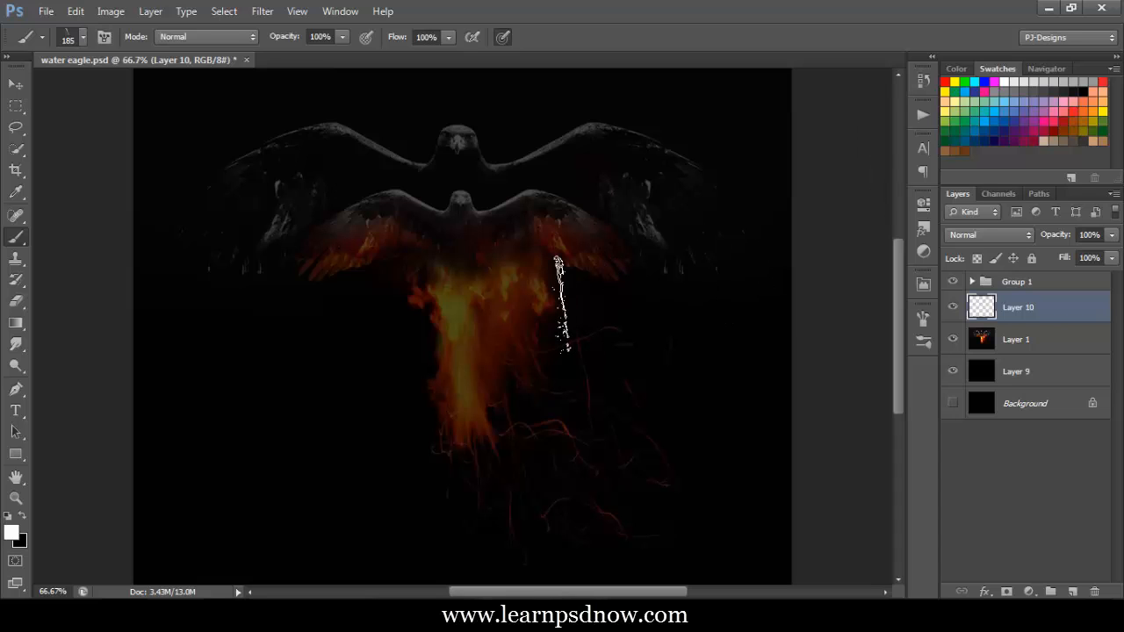
Stamp the white water-splash brush once just left of the upper eagle's head on the new layer
key(ctrl+plus)
key(ctrl+plus)
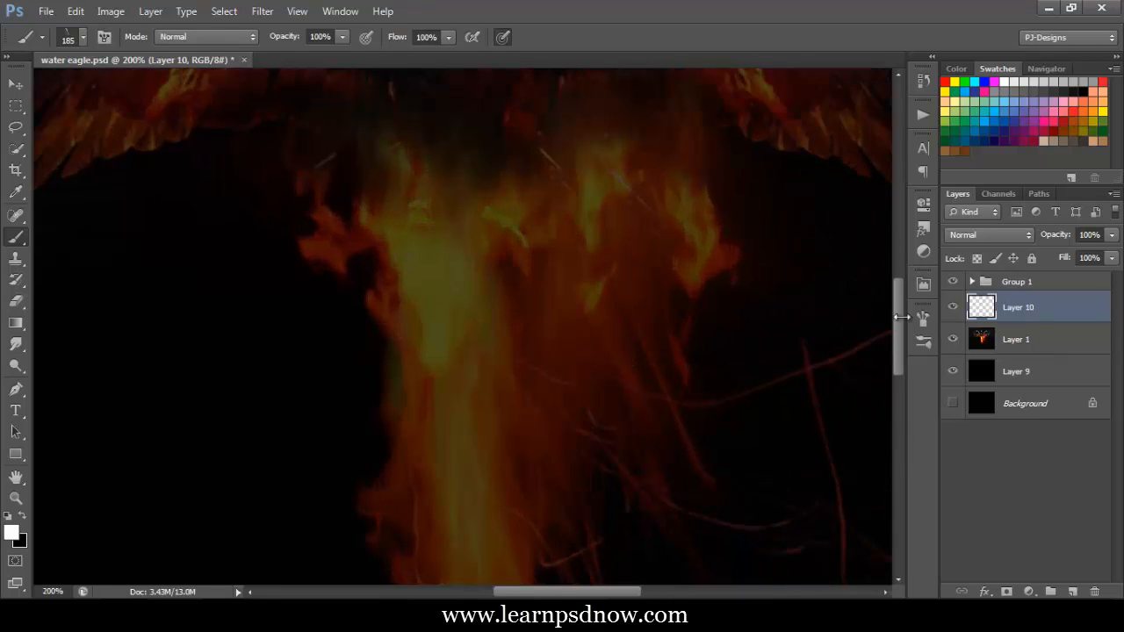
drag(904, 326, 894, 237)
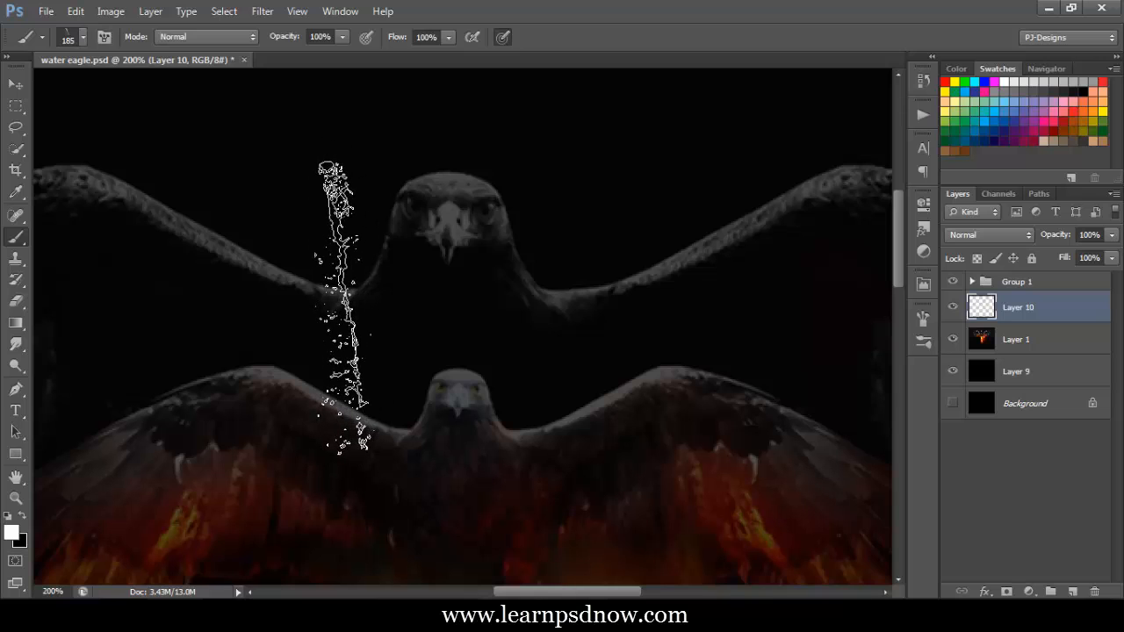
click(343, 306)
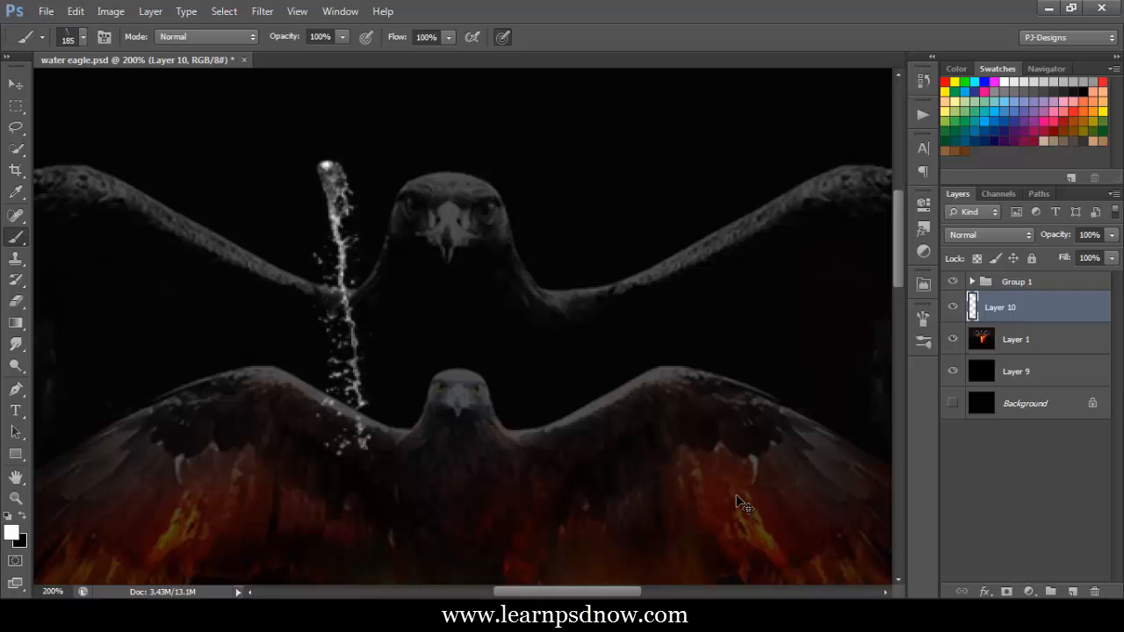
Scale the splash proportionally to about 90%, rotate it about 31°, and place it along the left edge of the upper eagle's head and neck
key(ctrl+t)
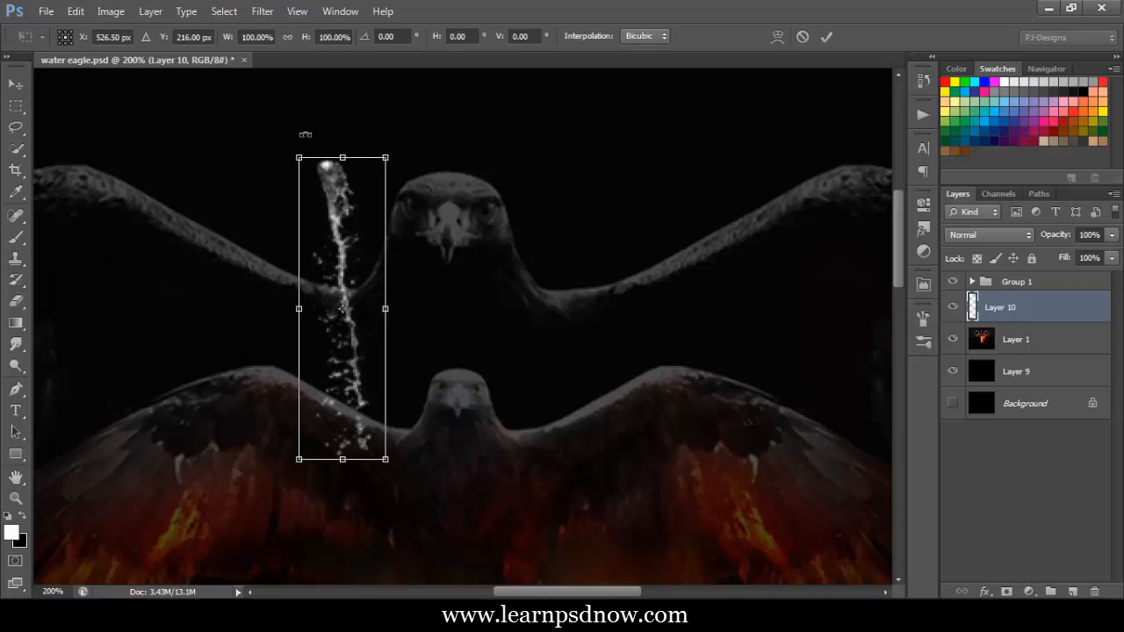
click(288, 36)
drag(386, 459, 376, 431)
drag(457, 321, 438, 362)
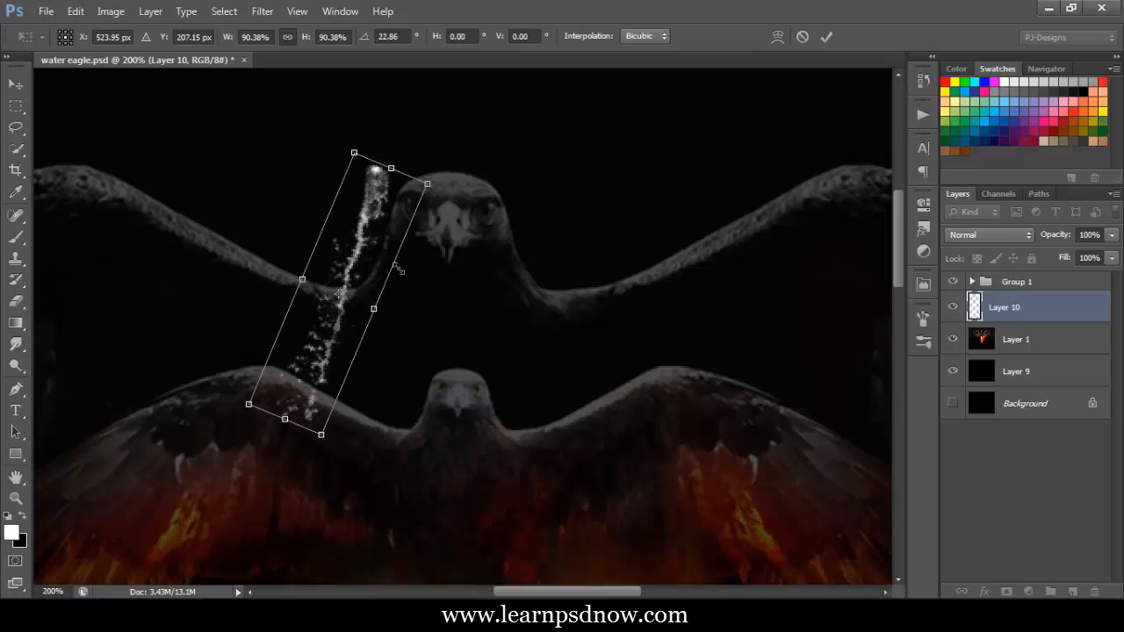
drag(391, 230, 413, 260)
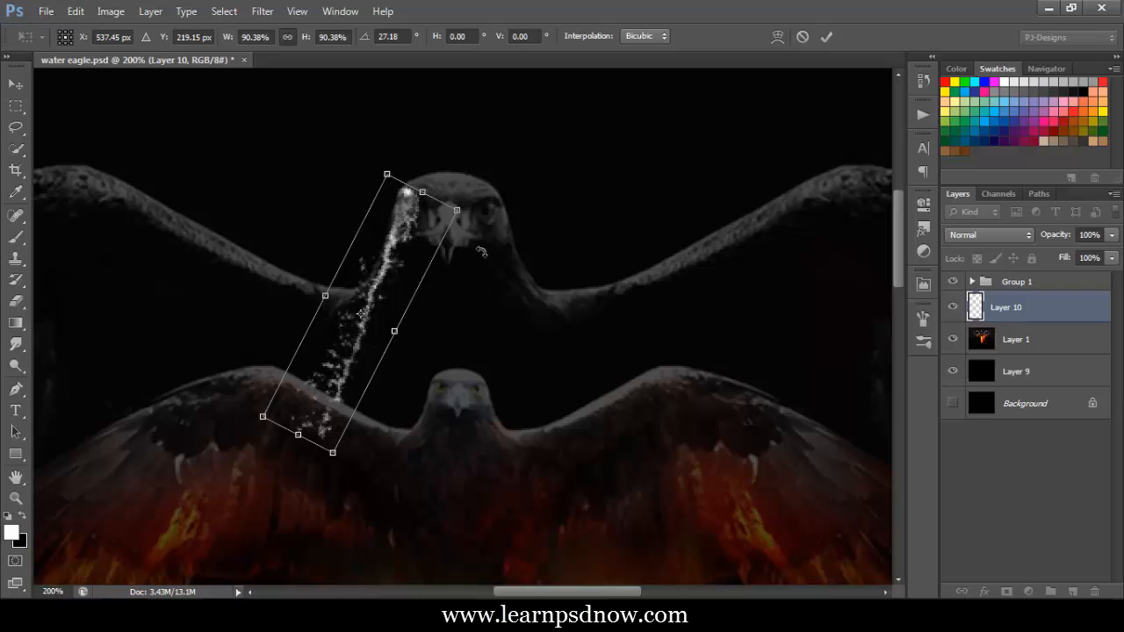
drag(510, 314, 520, 297)
drag(413, 263, 439, 243)
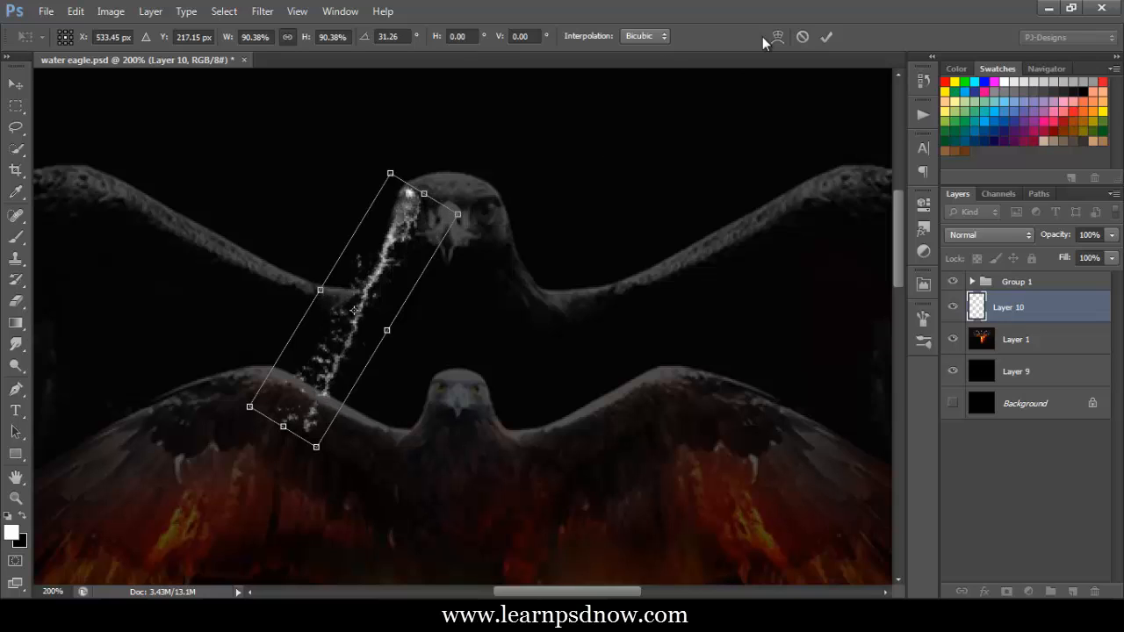
click(825, 37)
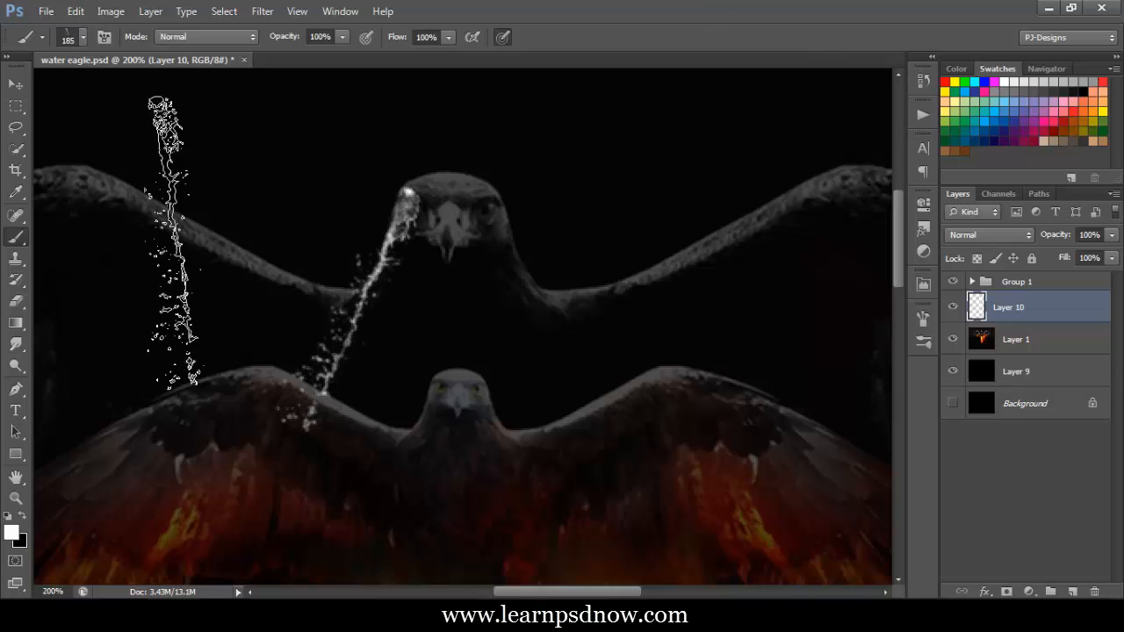
Erase the splash's lower end beyond the base of the upper eagle's neck, reducing the eraser to 35 px
click(15, 305)
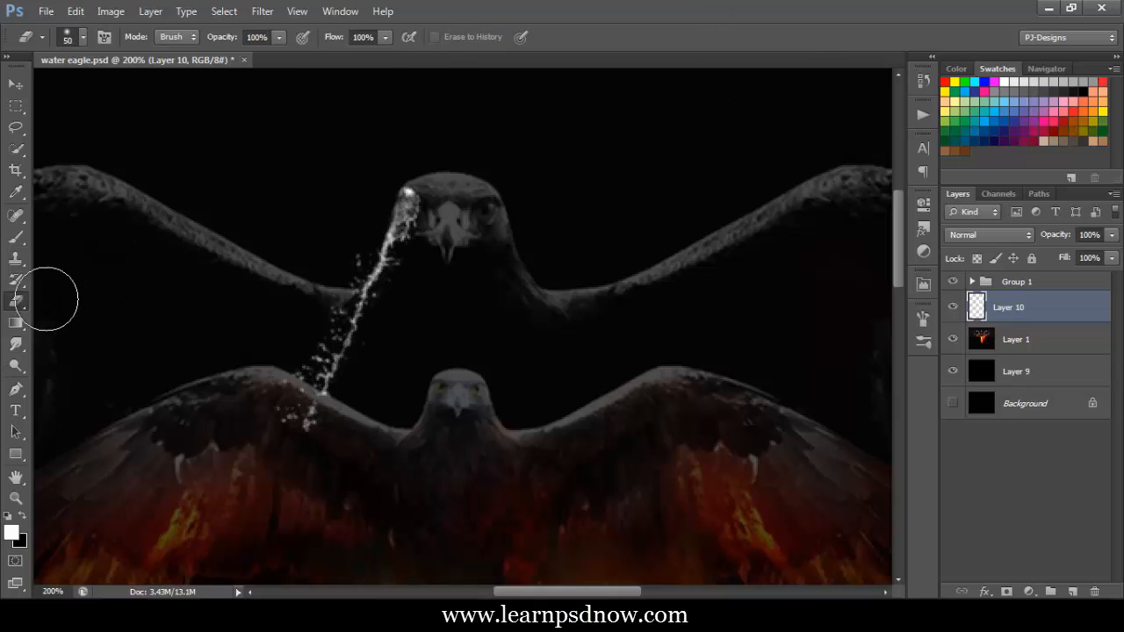
drag(303, 371, 302, 401)
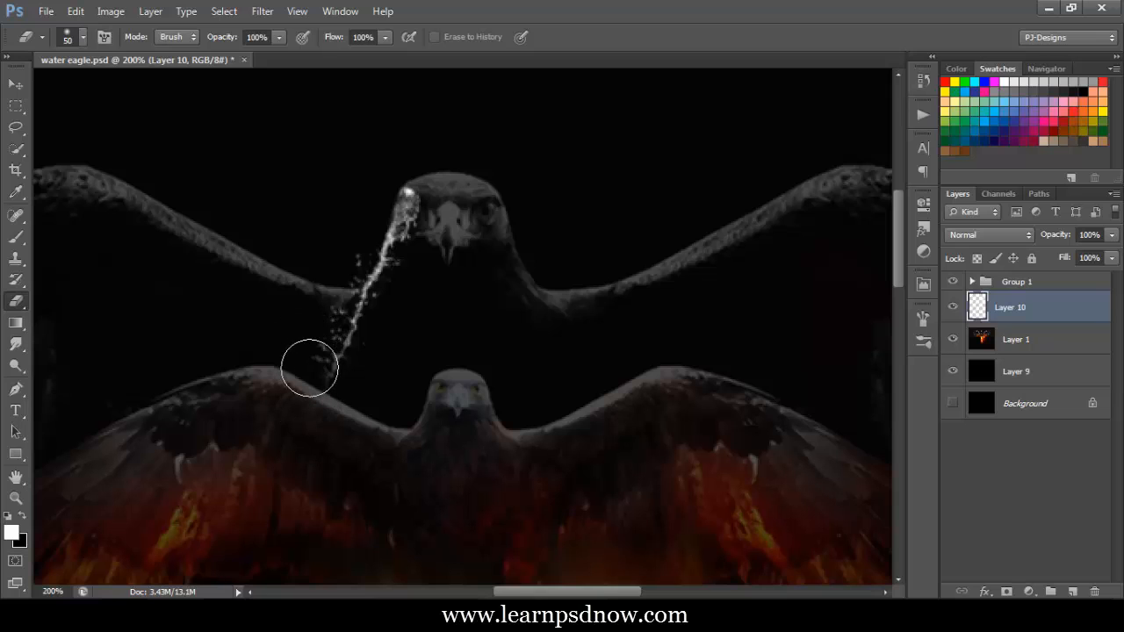
key(bracketleft)
key(bracketleft)
key(bracketleft)
mouse_move(329, 372)
mouse_down()
mouse_move(342, 317)
mouse_move(386, 326)
mouse_move(344, 320)
mouse_move(375, 325)
mouse_move(357, 312)
mouse_move(387, 361)
mouse_up()
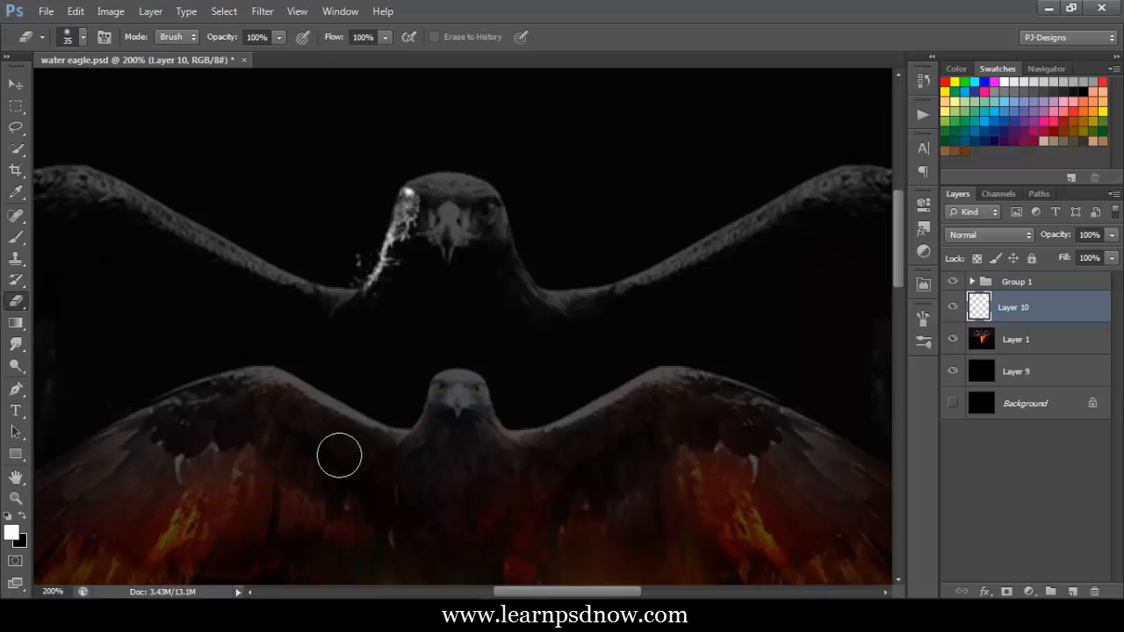
Warp the remaining splash slightly to follow the left contour of the upper eagle's neck, and return to the Eraser tool
key(ctrl+t)
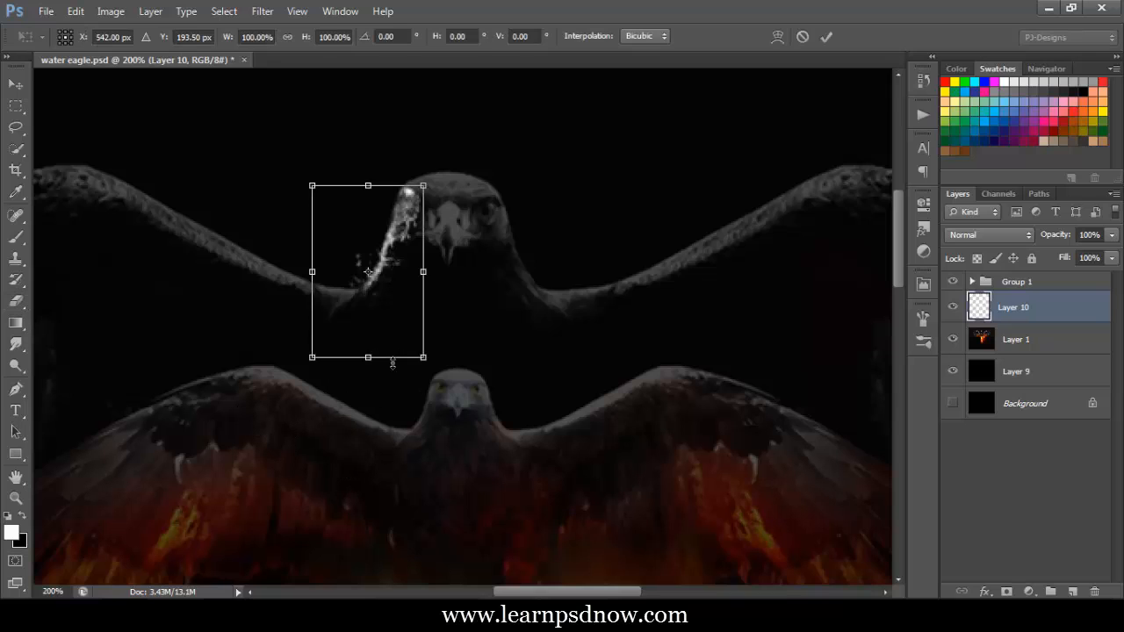
click(777, 37)
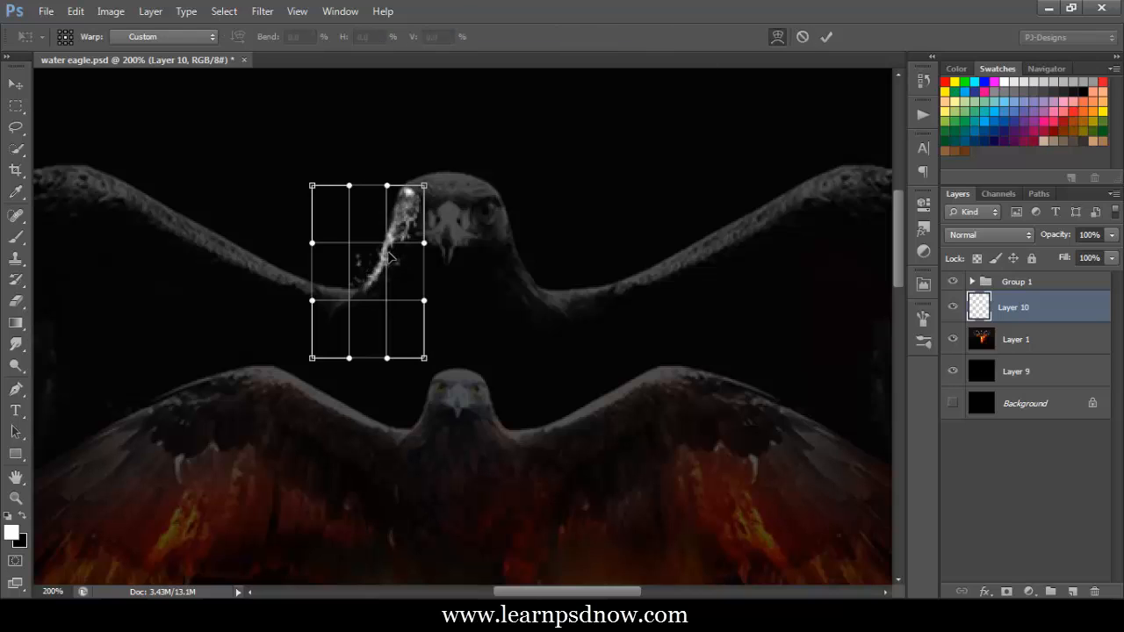
drag(392, 259, 393, 261)
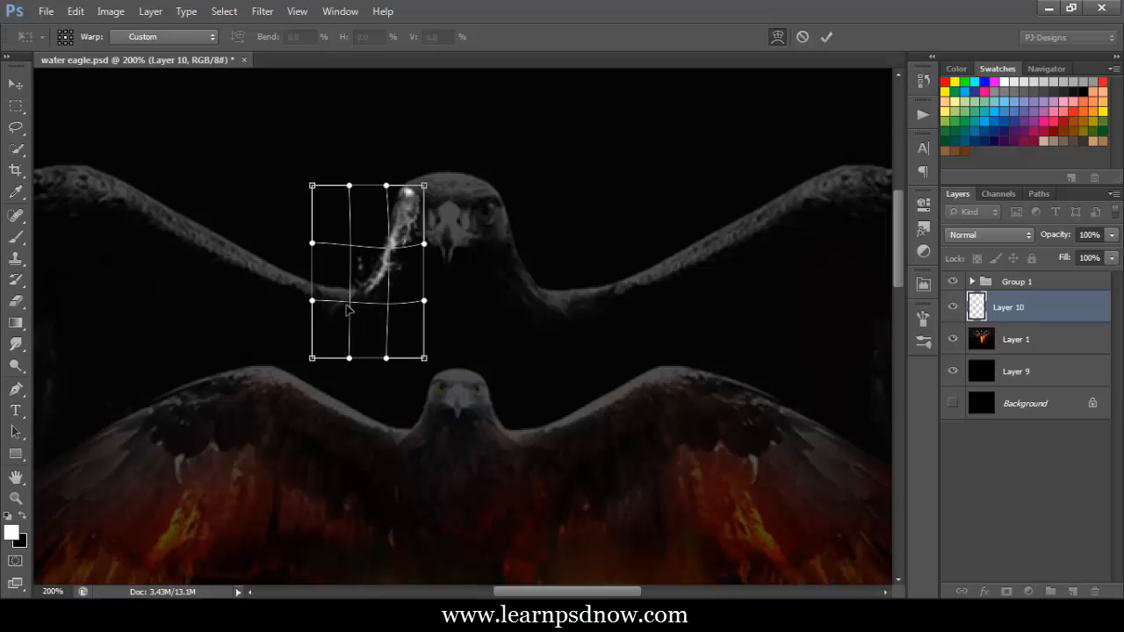
drag(342, 307, 343, 309)
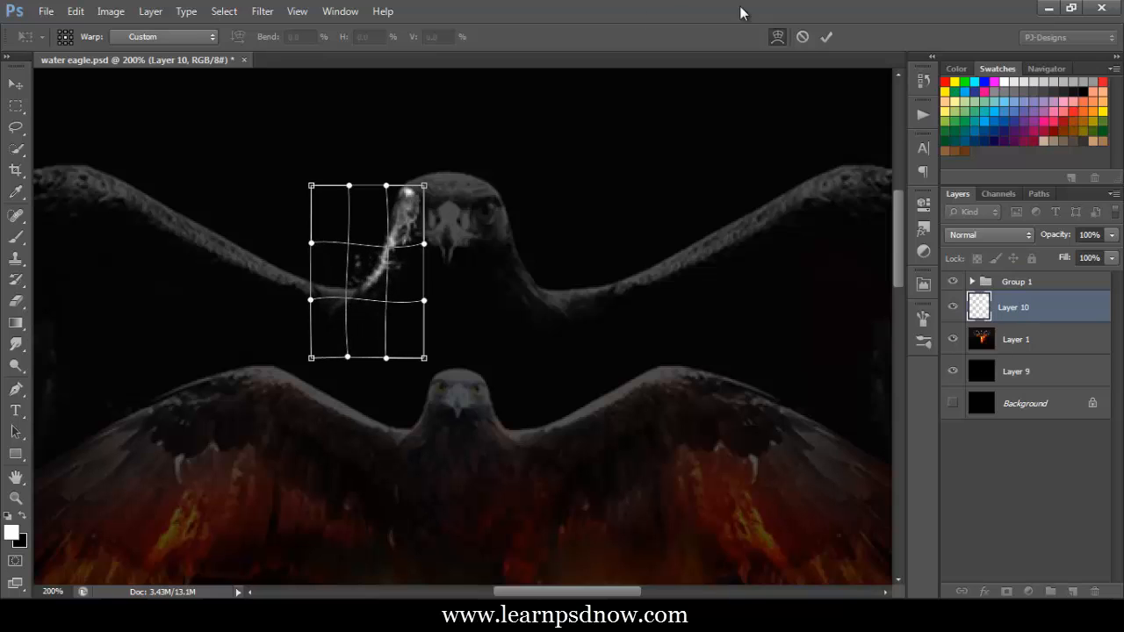
click(827, 37)
key(e)
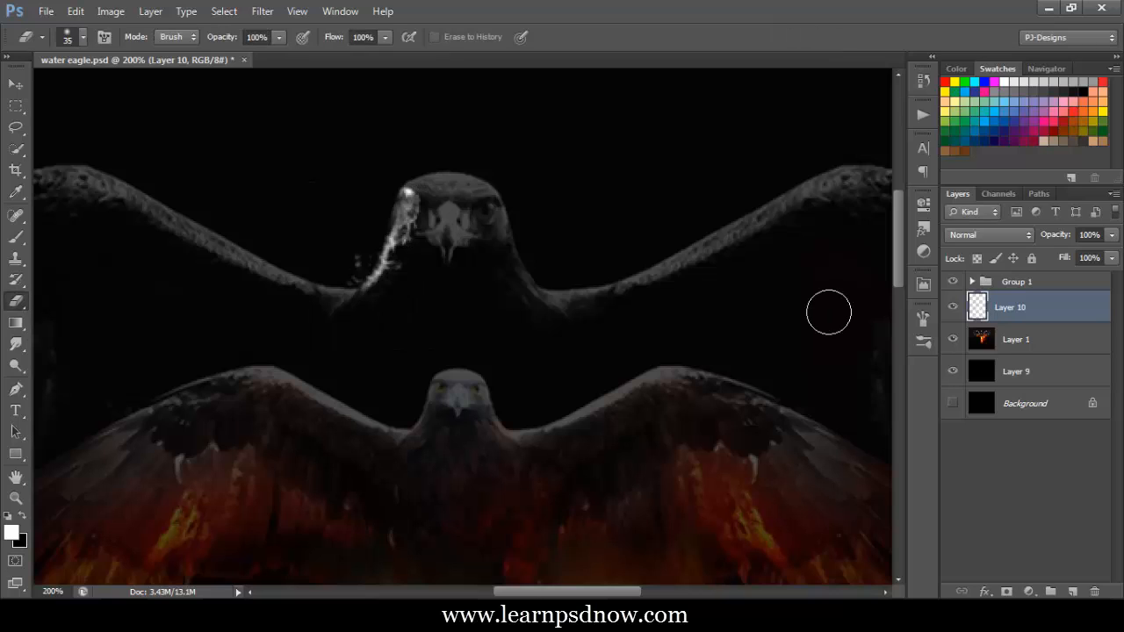
Mirror a duplicate of the neck splash onto the opposite edge of the upper eagle's head and neck, and merge it with the original layer
key(ctrl+j)
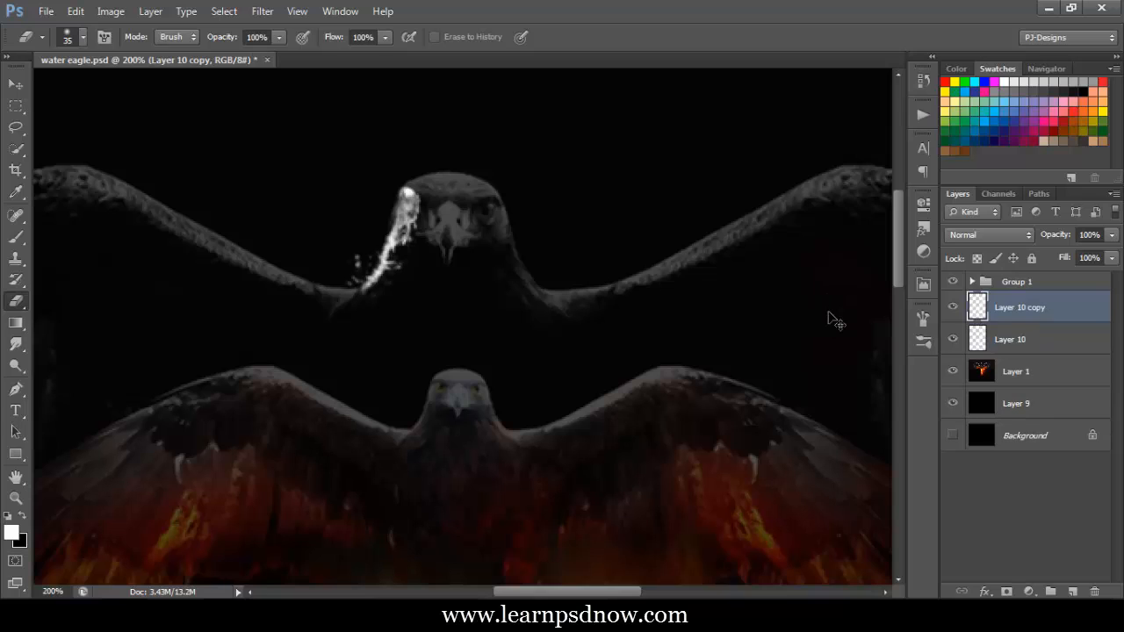
key(ctrl+t)
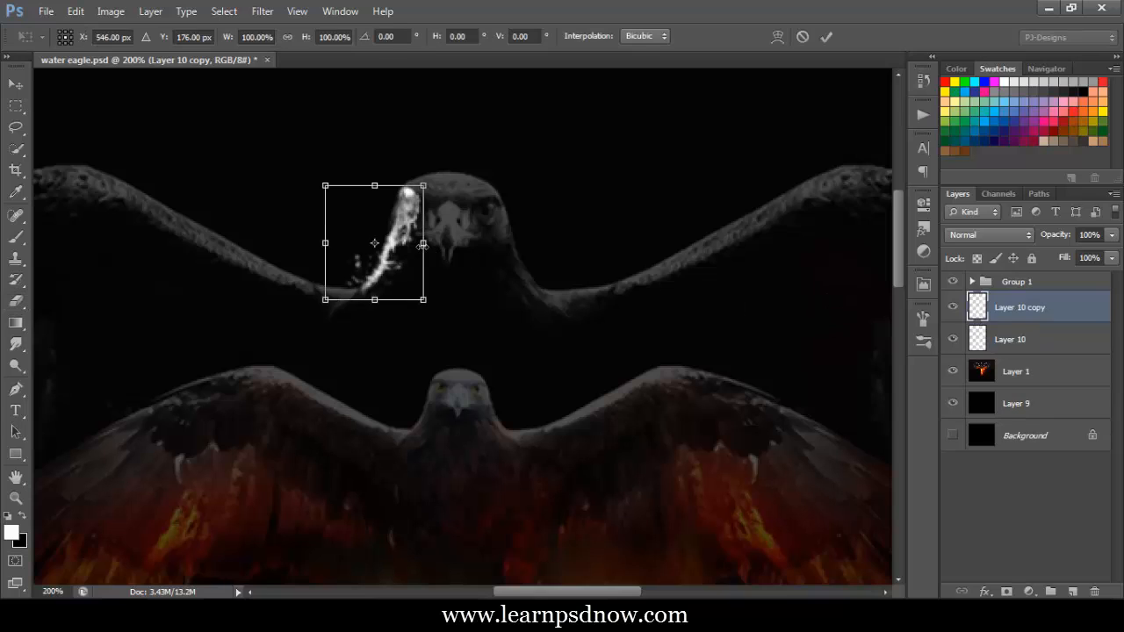
right_click(401, 258)
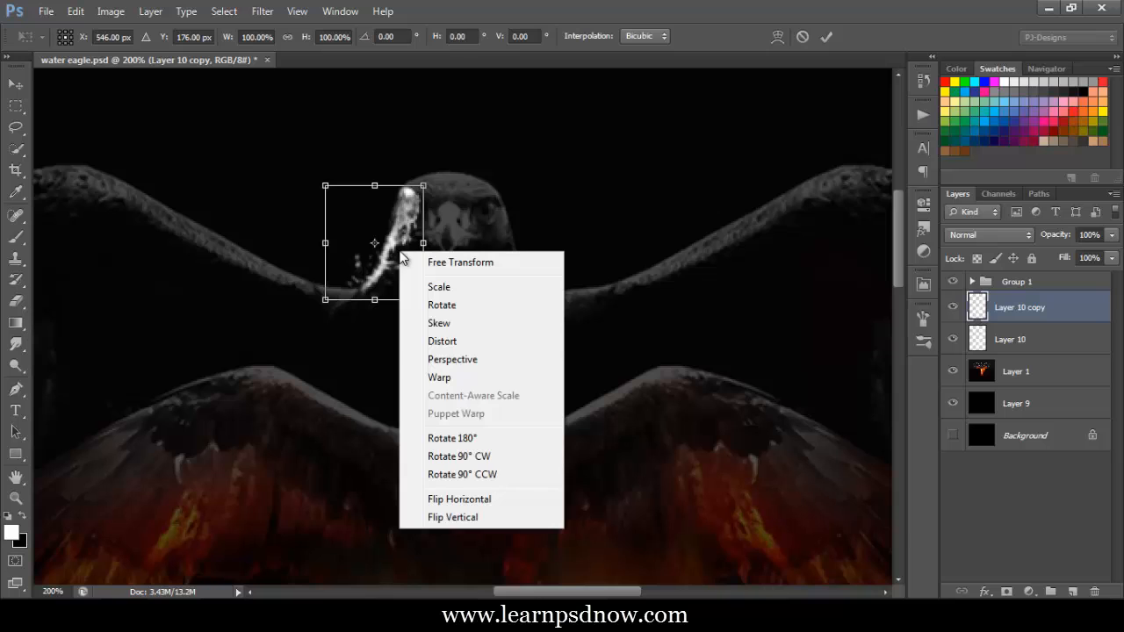
click(460, 498)
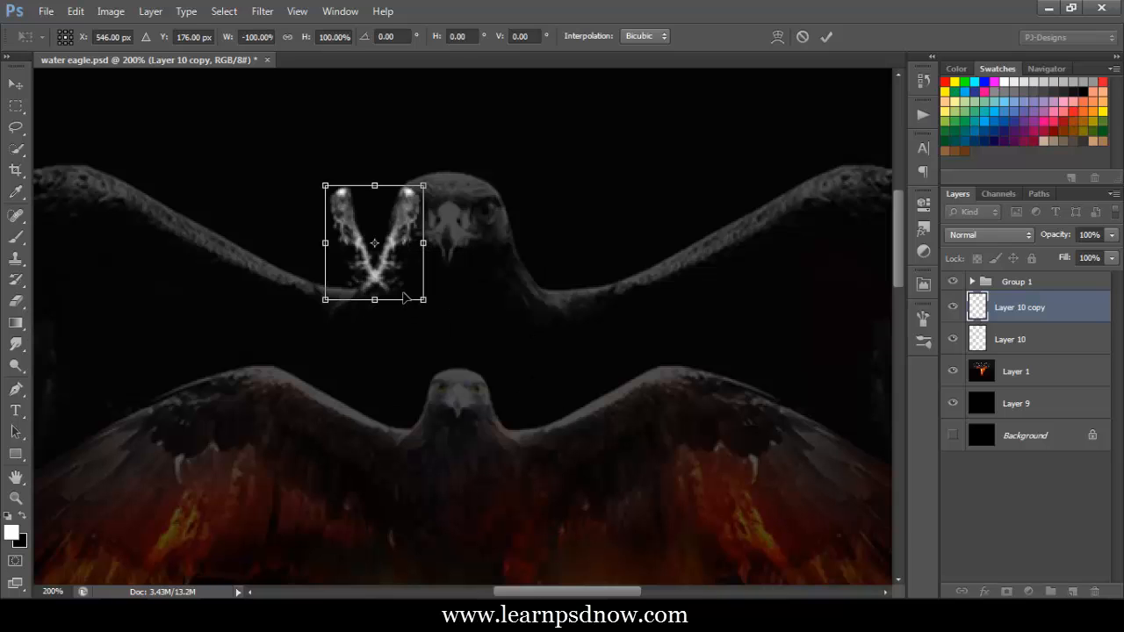
drag(404, 297, 555, 306)
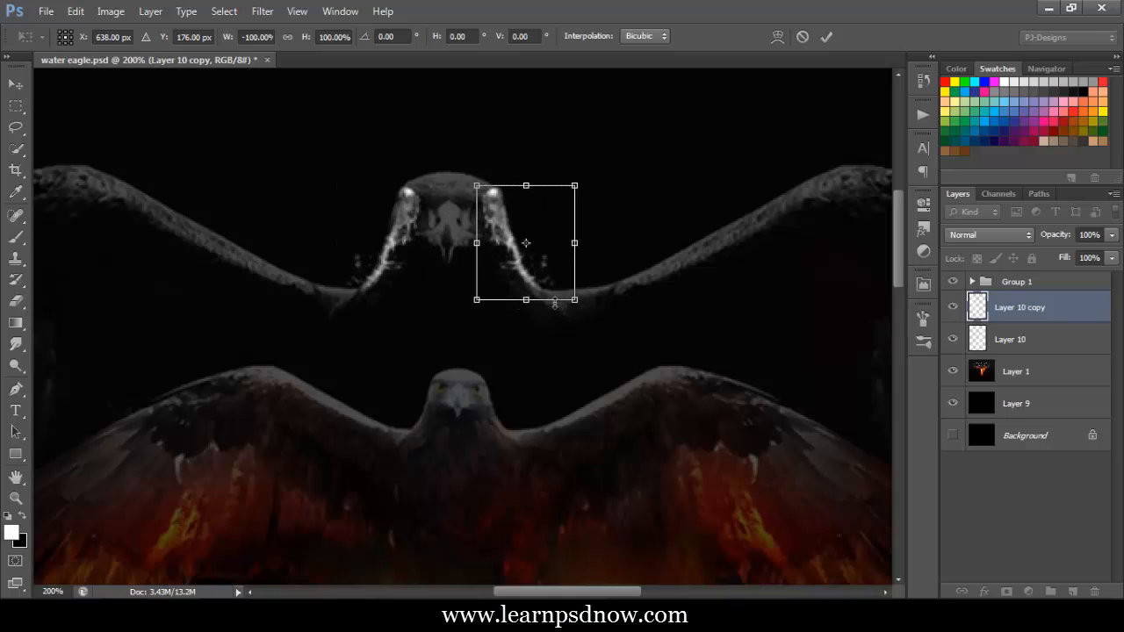
click(828, 36)
key(e)
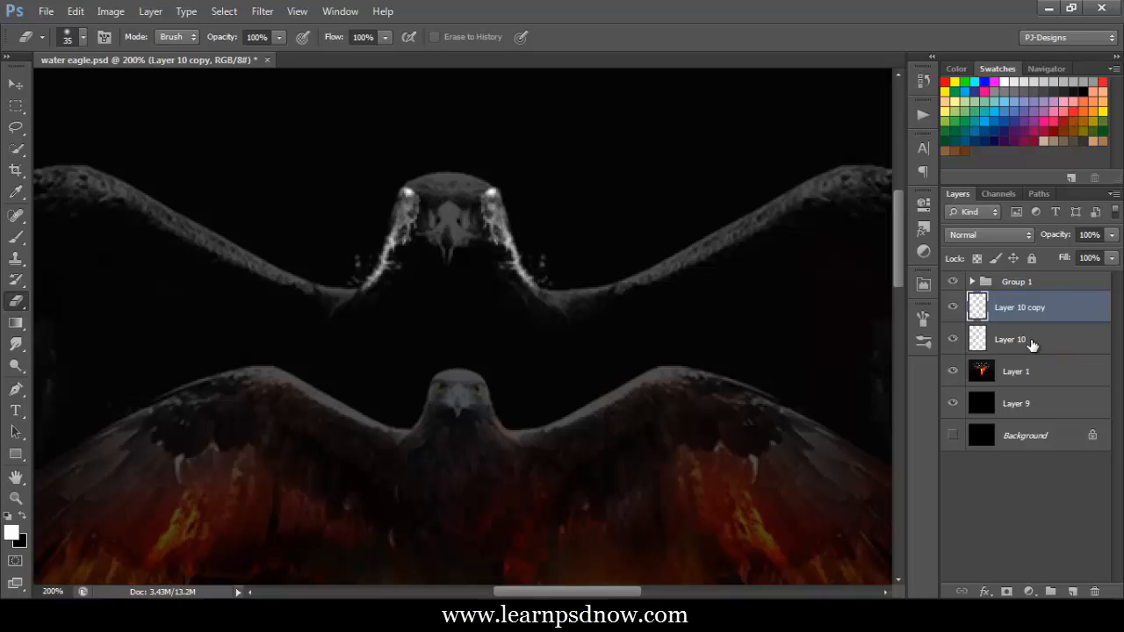
key(ctrl+e)
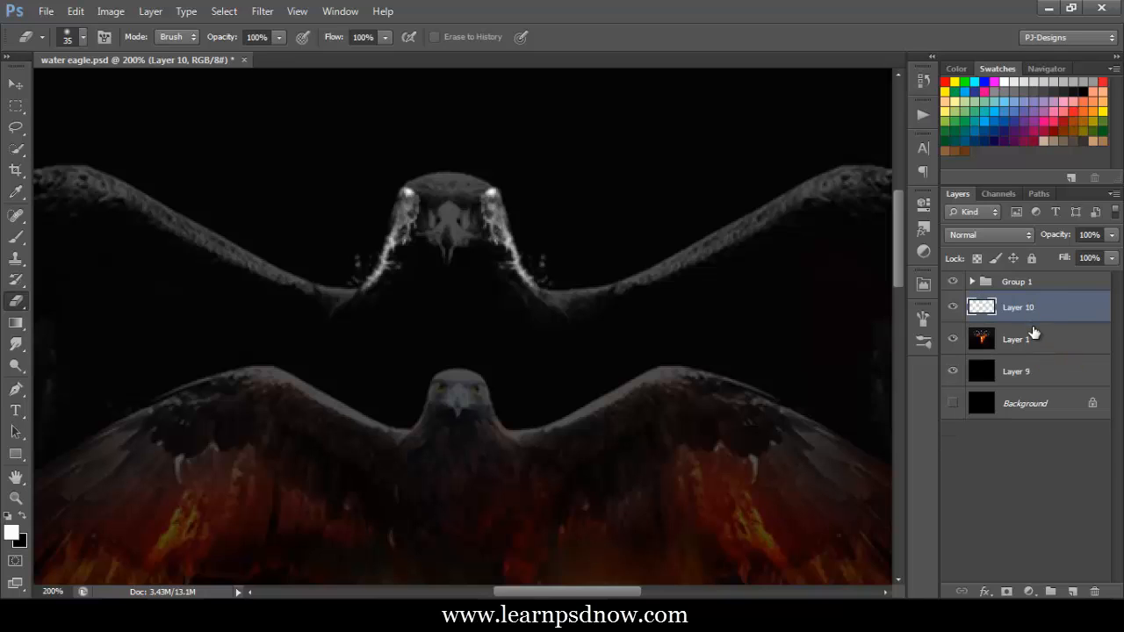
Add a new layer above the merged neck splashes and choose the 420 px water-splatter brush preset
click(1072, 591)
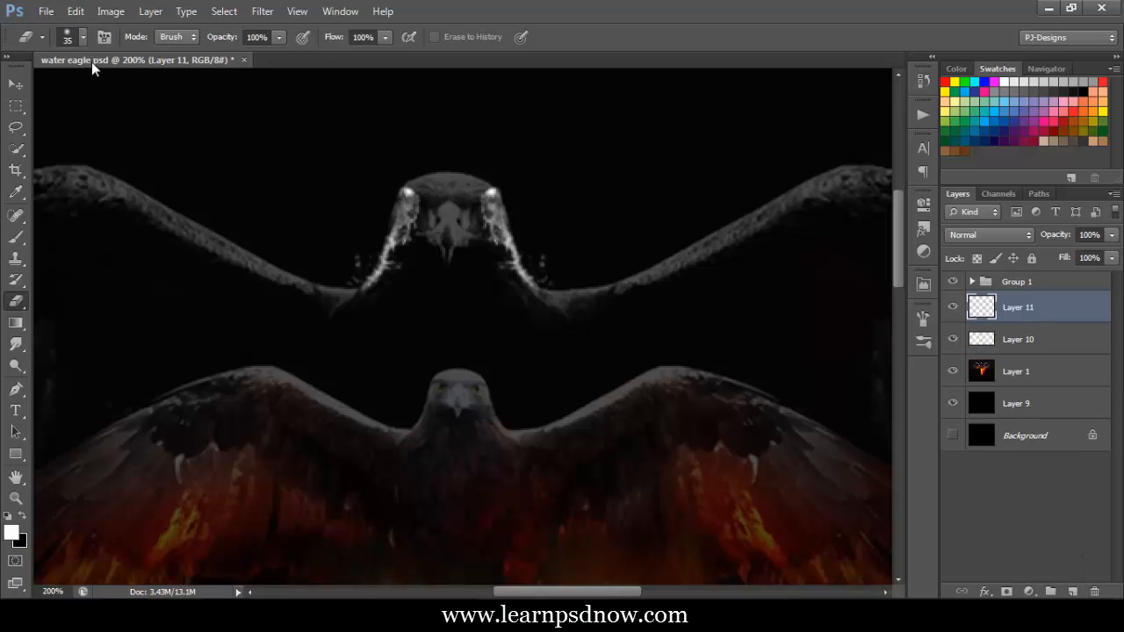
click(16, 237)
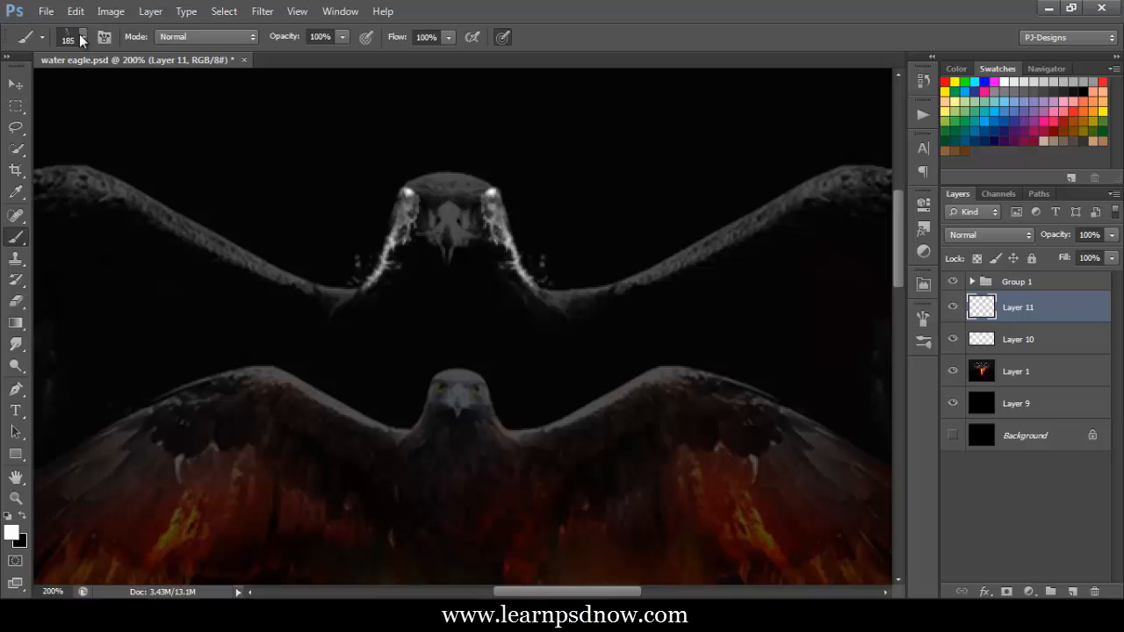
click(82, 37)
drag(194, 176, 194, 512)
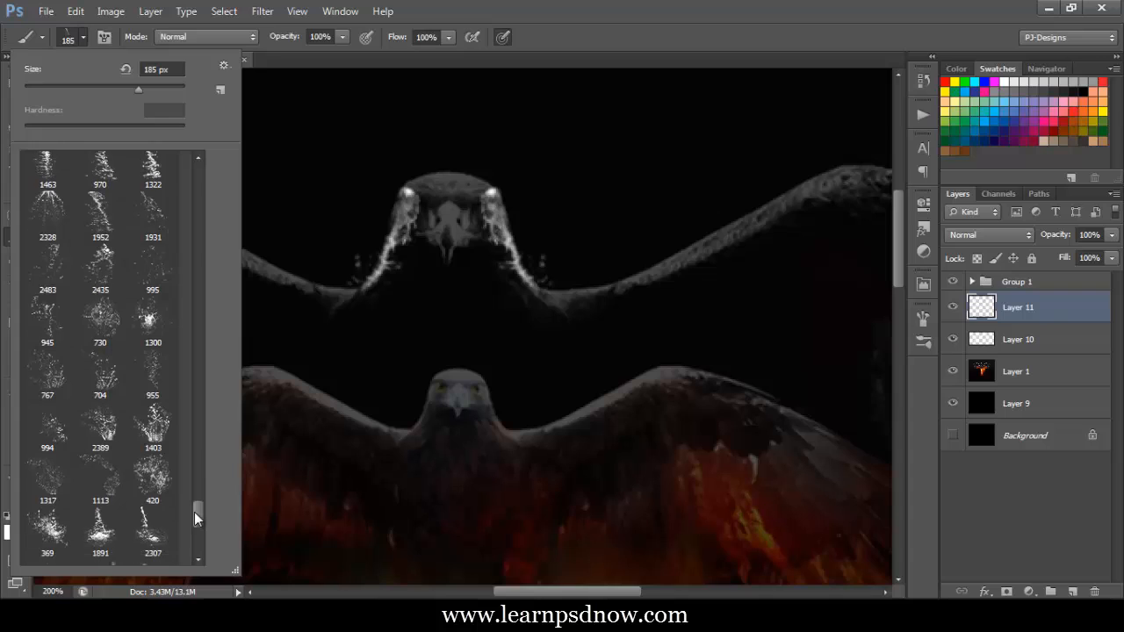
click(154, 481)
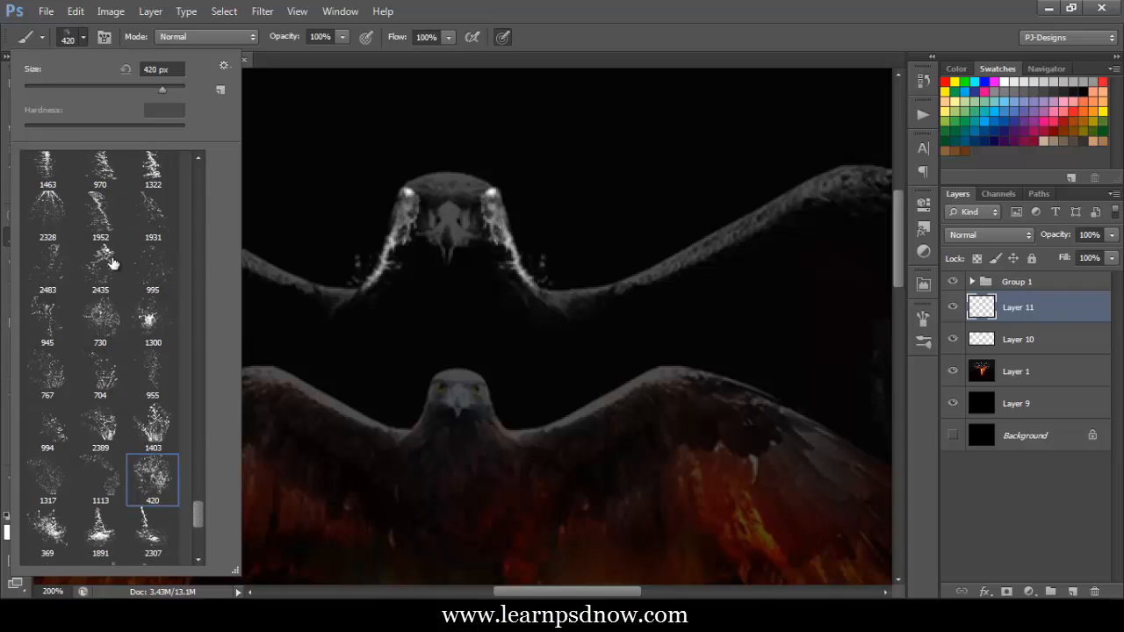
click(81, 39)
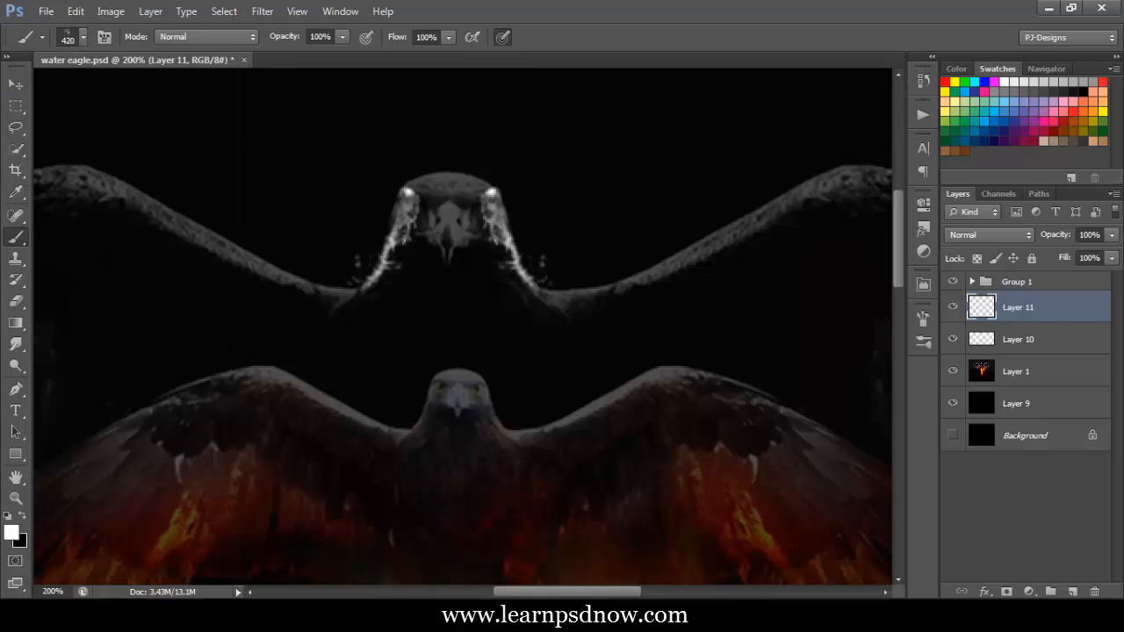
Stamp the splatter once at 70 px over the crown and face of the upper eagle, and merge it into the splash layer below
key(bracketleft)
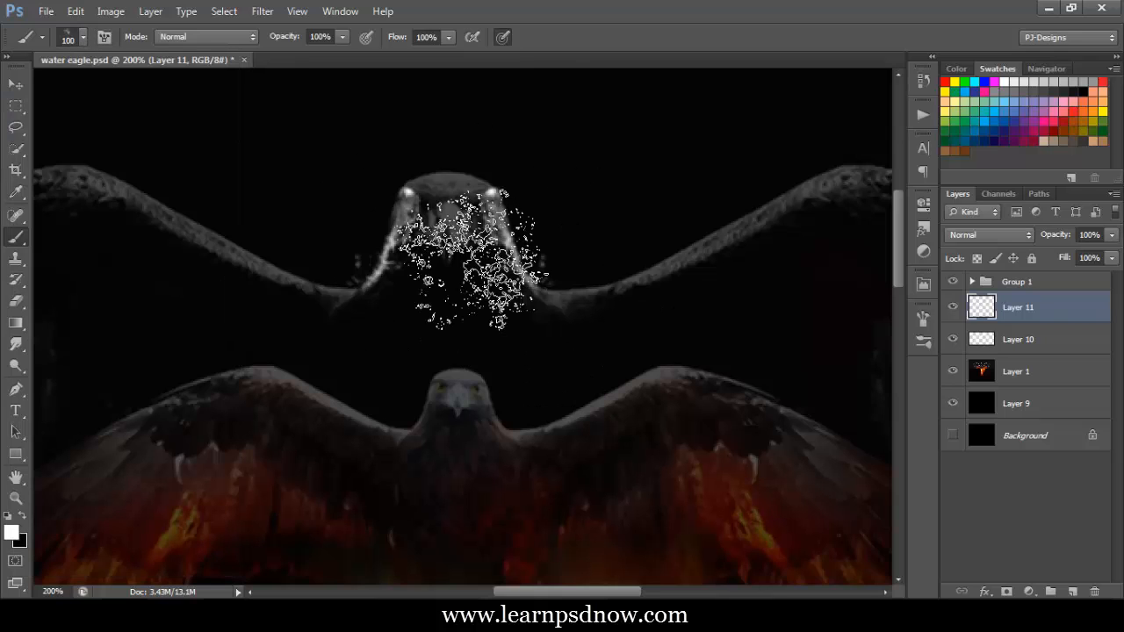
key(bracketleft)
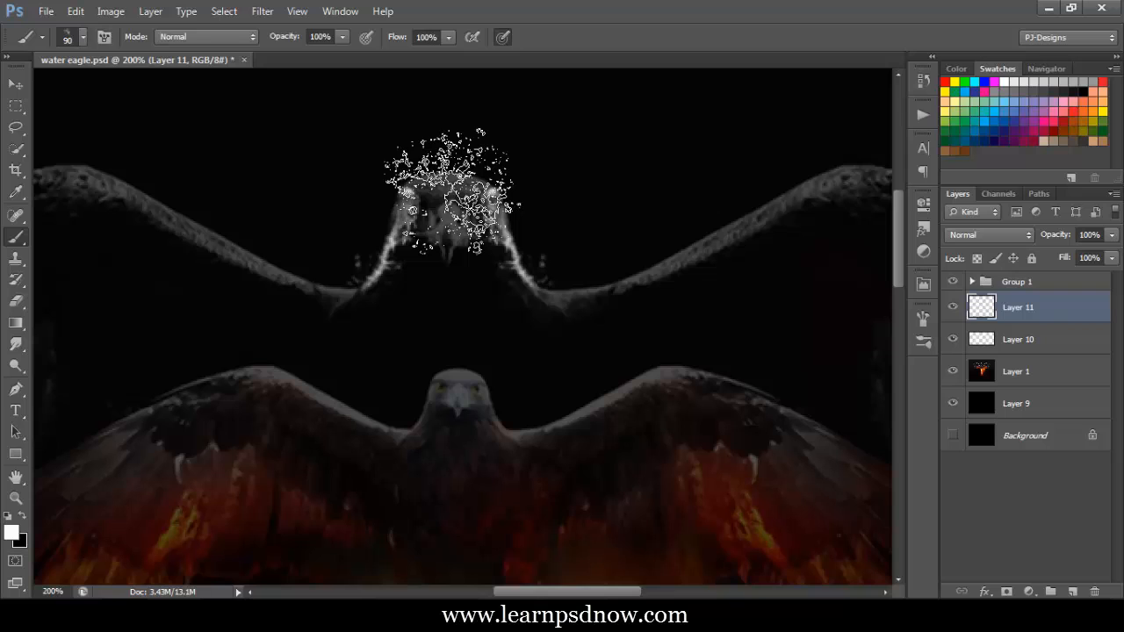
key(bracketleft)
key(bracketleft)
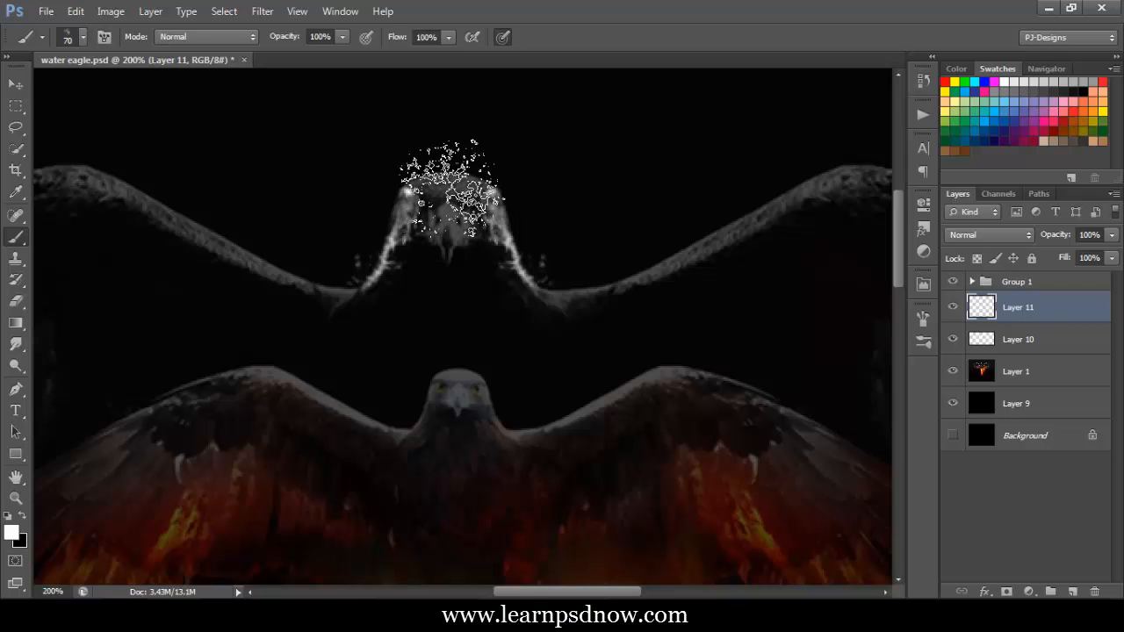
click(953, 371)
click(953, 372)
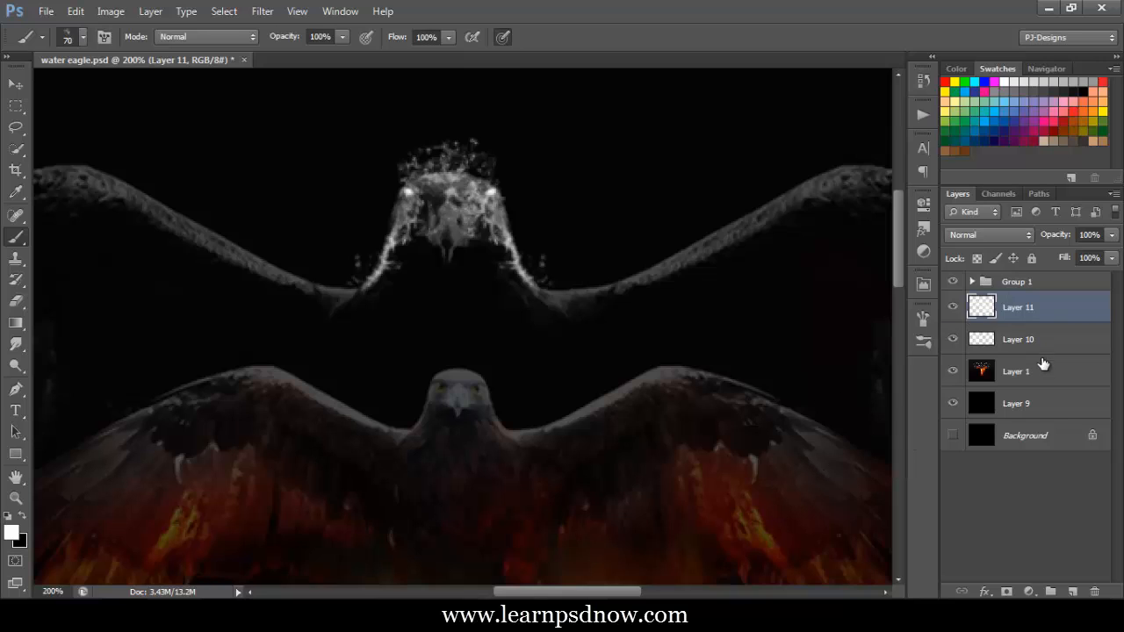
key(Delete)
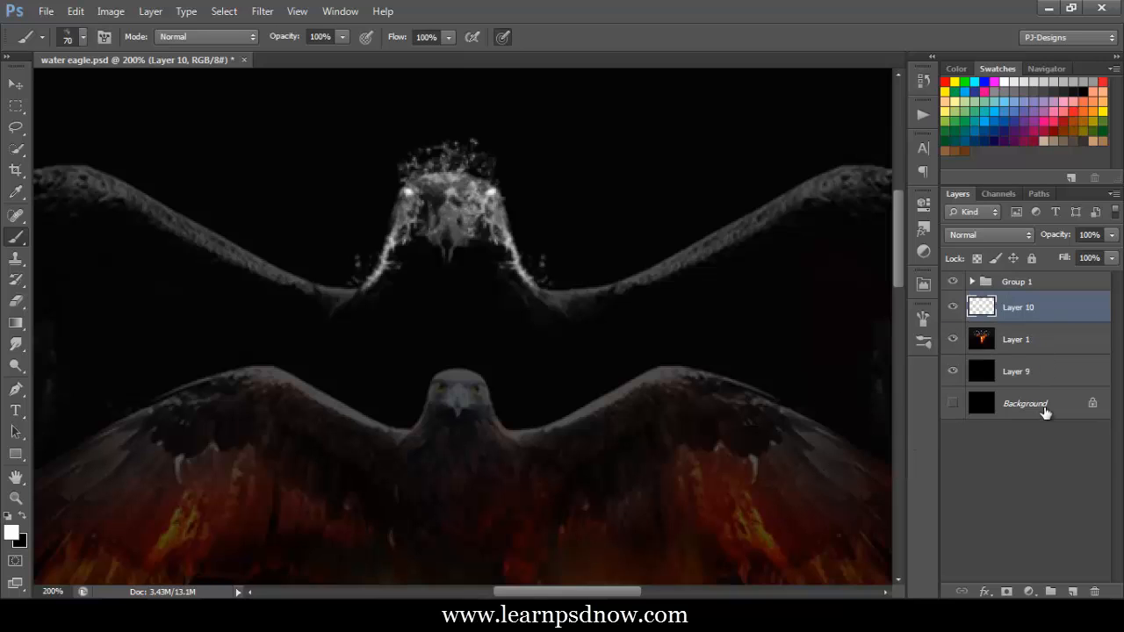
Stamp the 1891 water-splash brush once at 125 px over the lower eagle's head on a new layer
click(1072, 591)
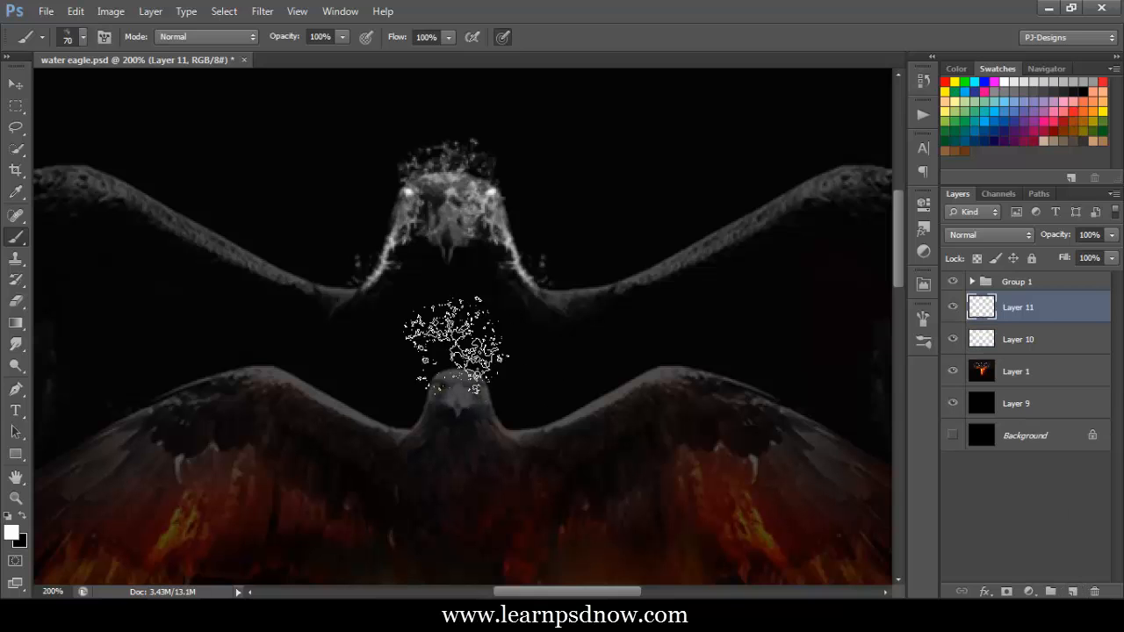
click(85, 40)
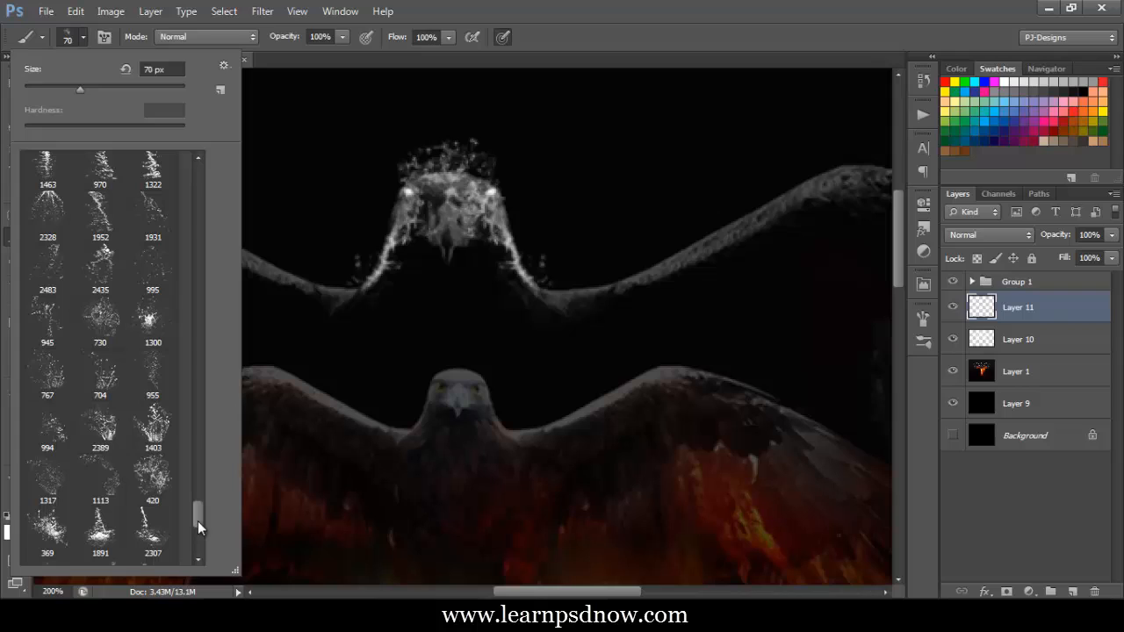
click(101, 536)
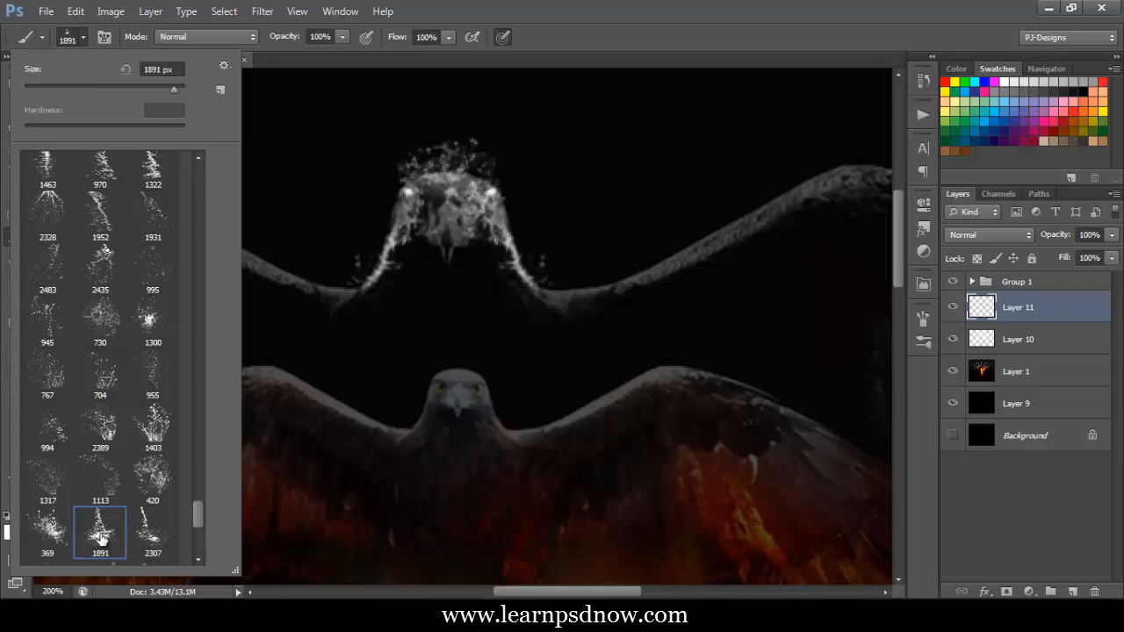
click(129, 89)
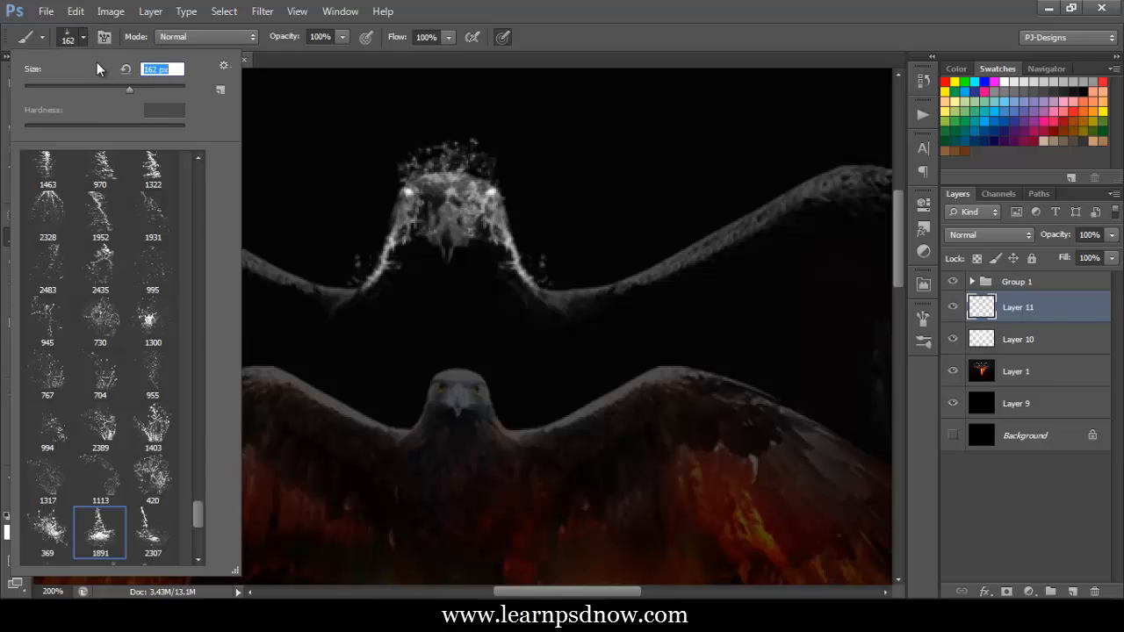
click(82, 36)
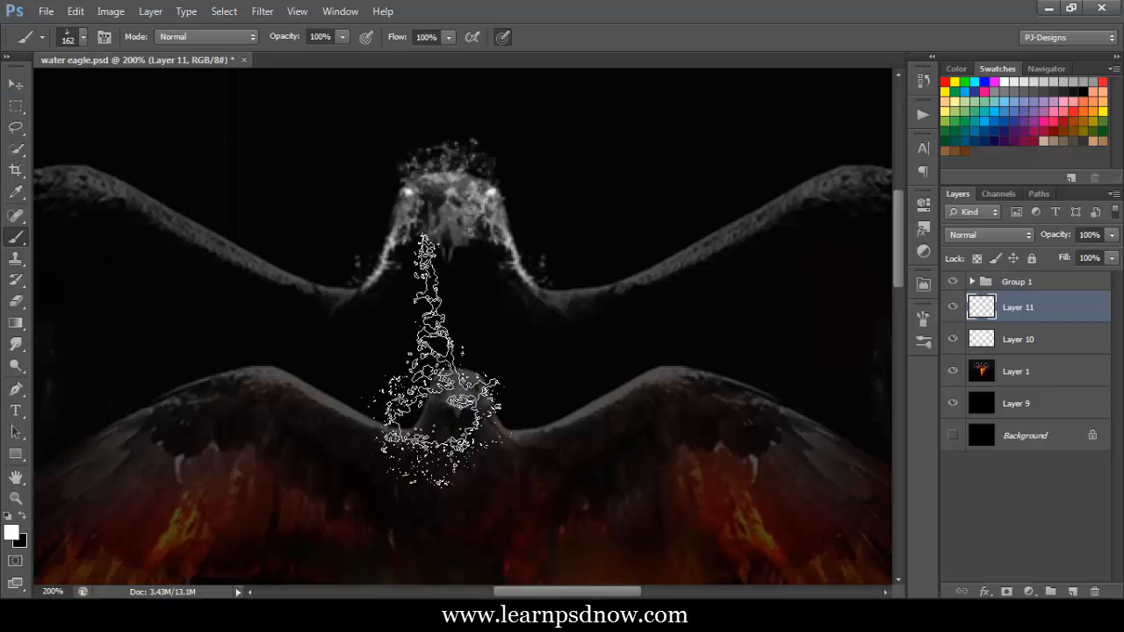
key(bracketleft)
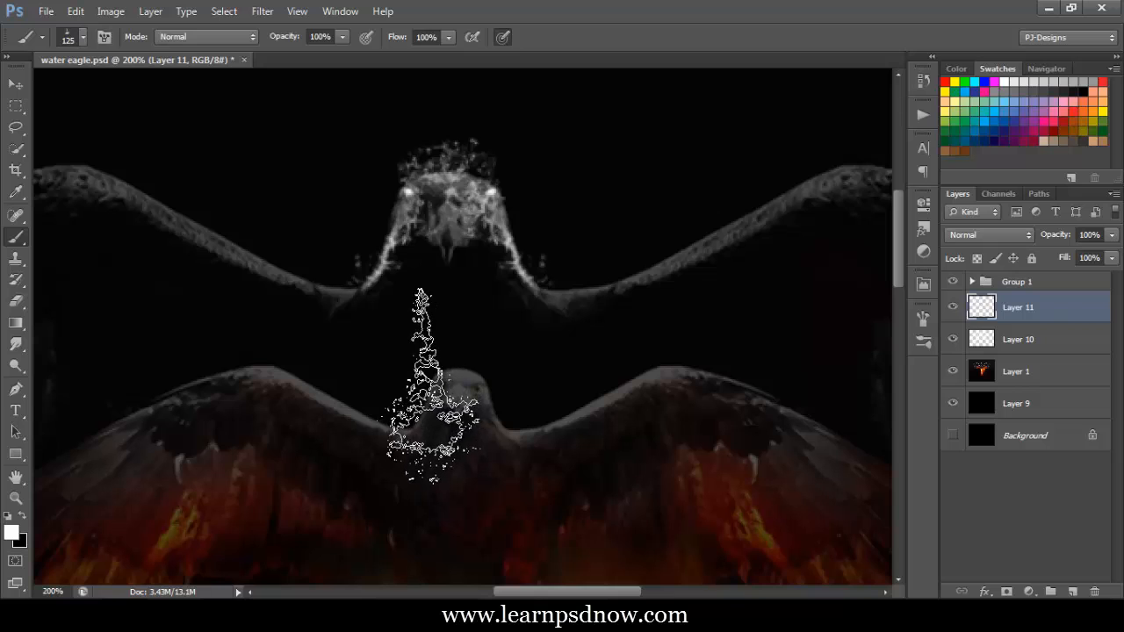
click(433, 387)
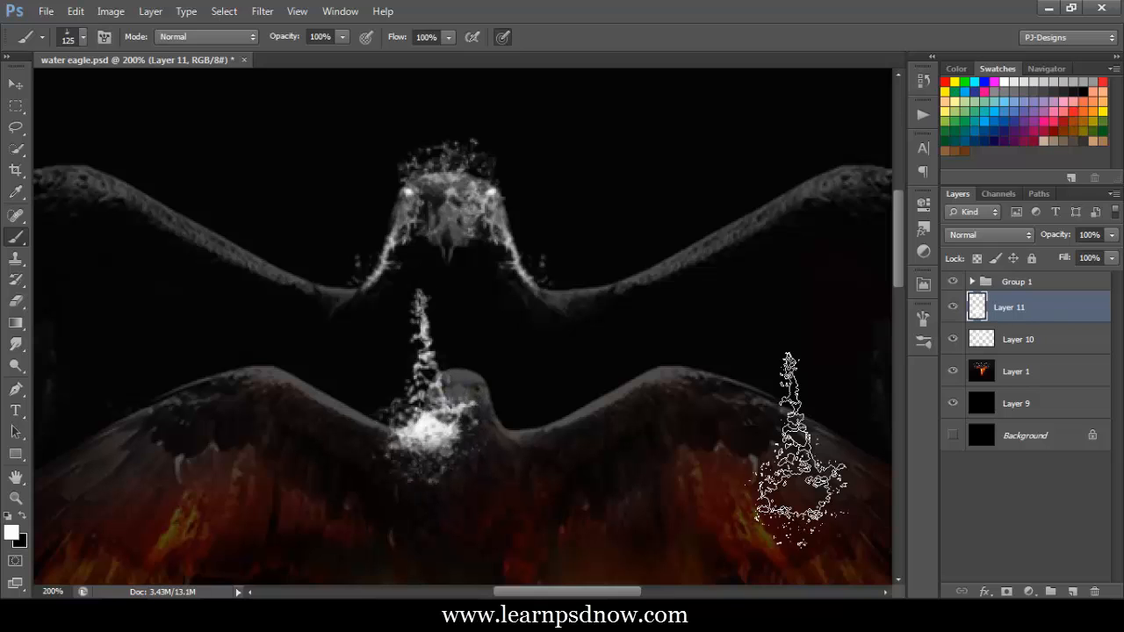
Flip the new splash vertically, scale it to about 41%, and place it over the upper eagle's beak
key(ctrl+t)
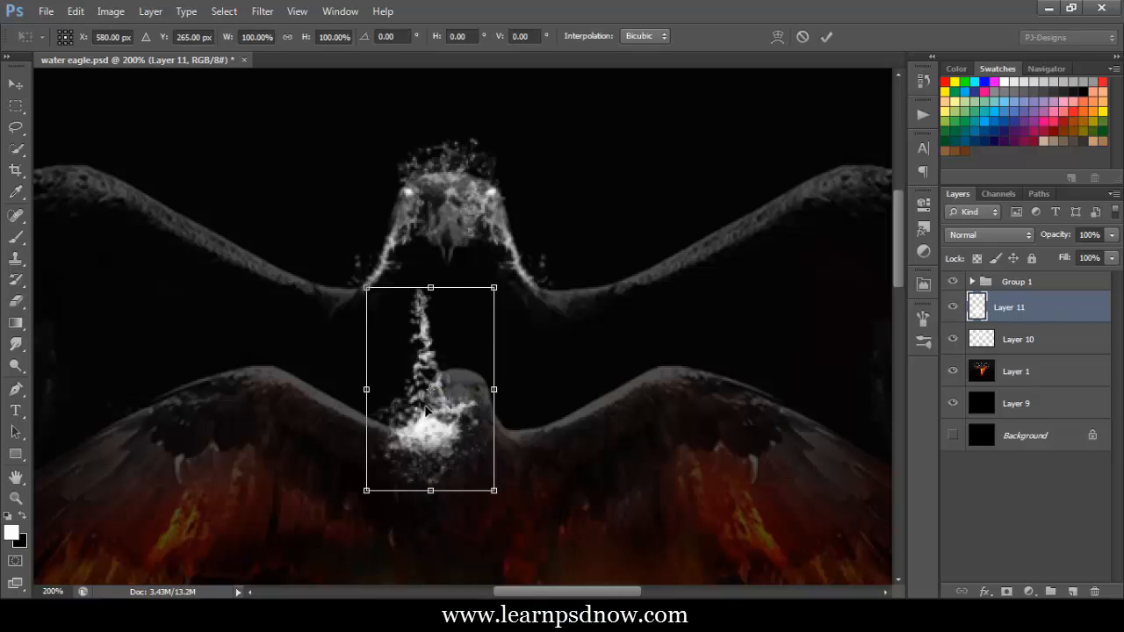
right_click(427, 413)
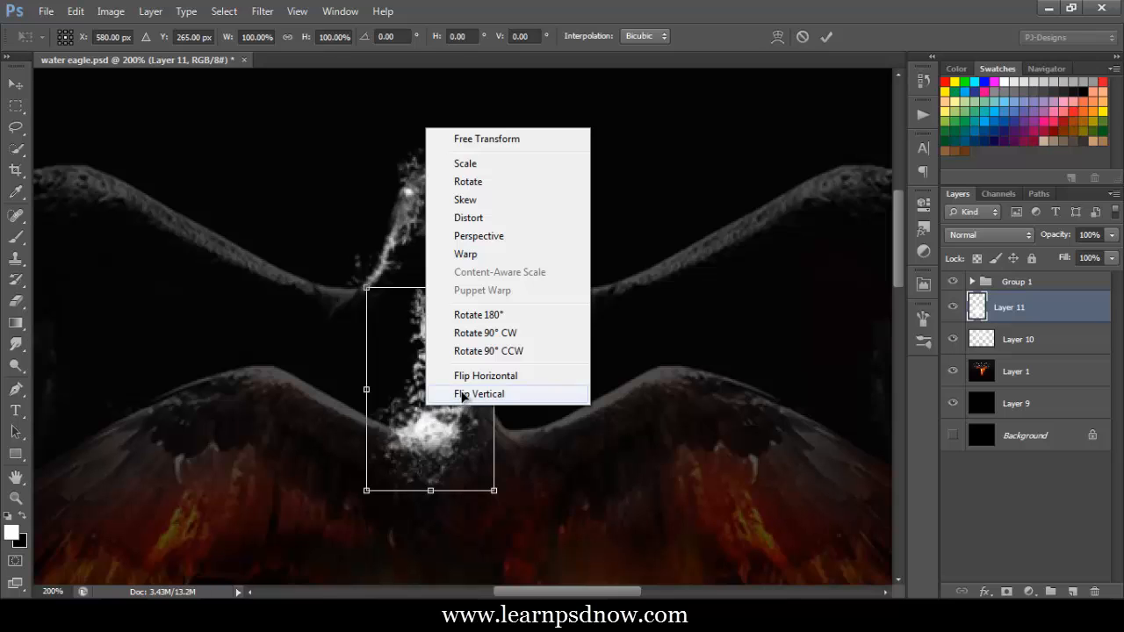
click(463, 394)
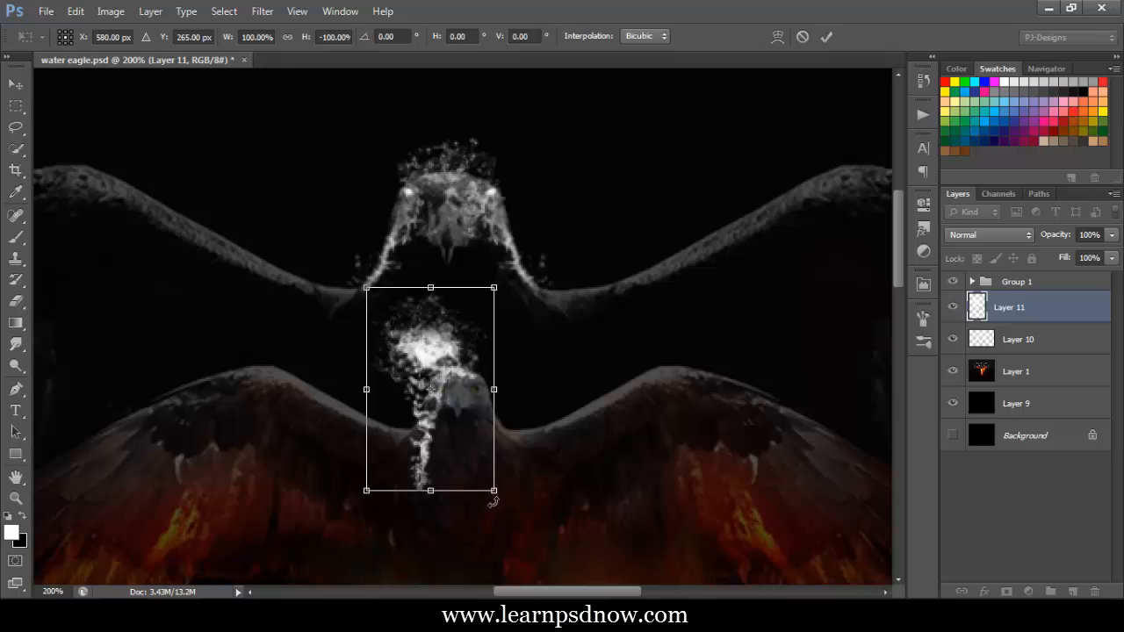
drag(463, 416, 472, 276)
drag(419, 190, 427, 207)
drag(468, 271, 464, 268)
click(826, 37)
key(b)
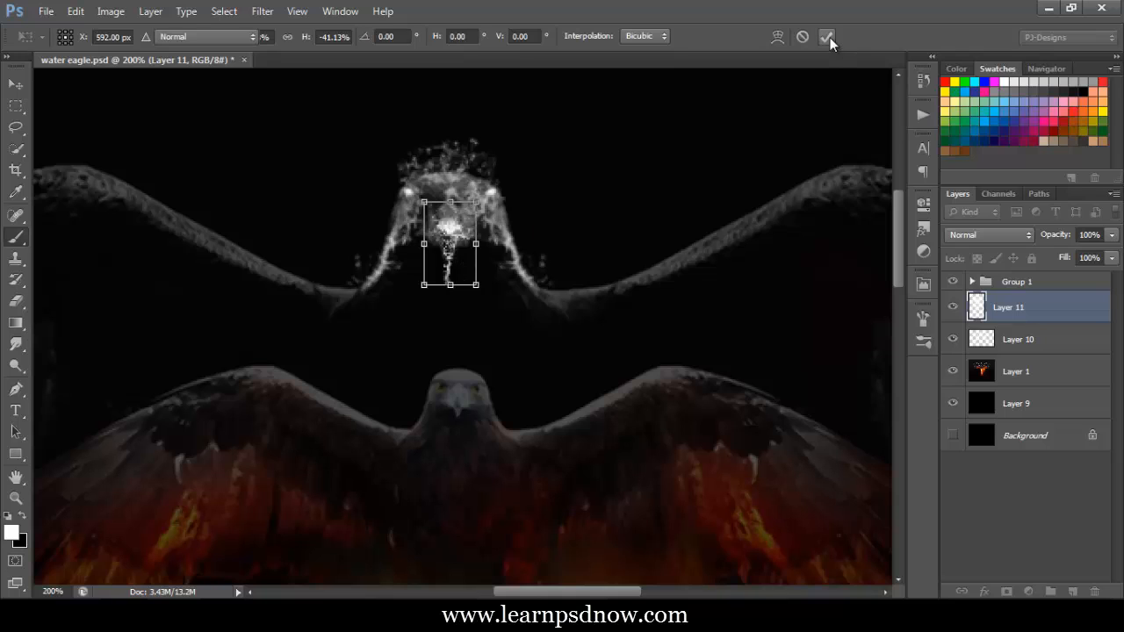
Check the head splashes with the eagle reference layer hidden, show it again, and merge the beak splash into Layer 10
click(954, 373)
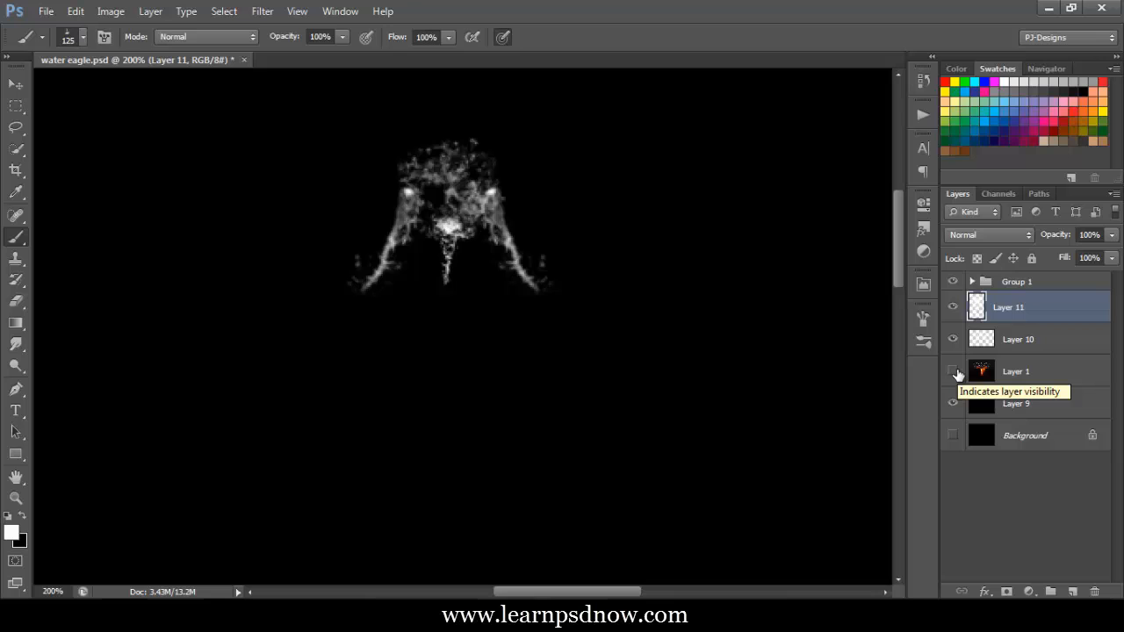
click(954, 372)
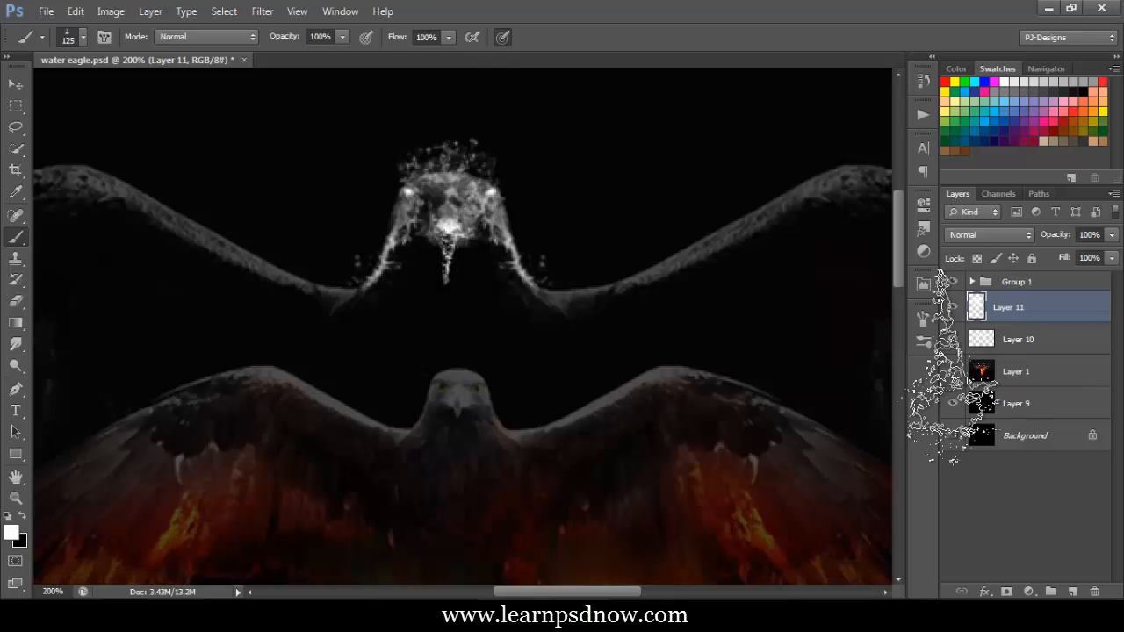
drag(710, 343, 452, 381)
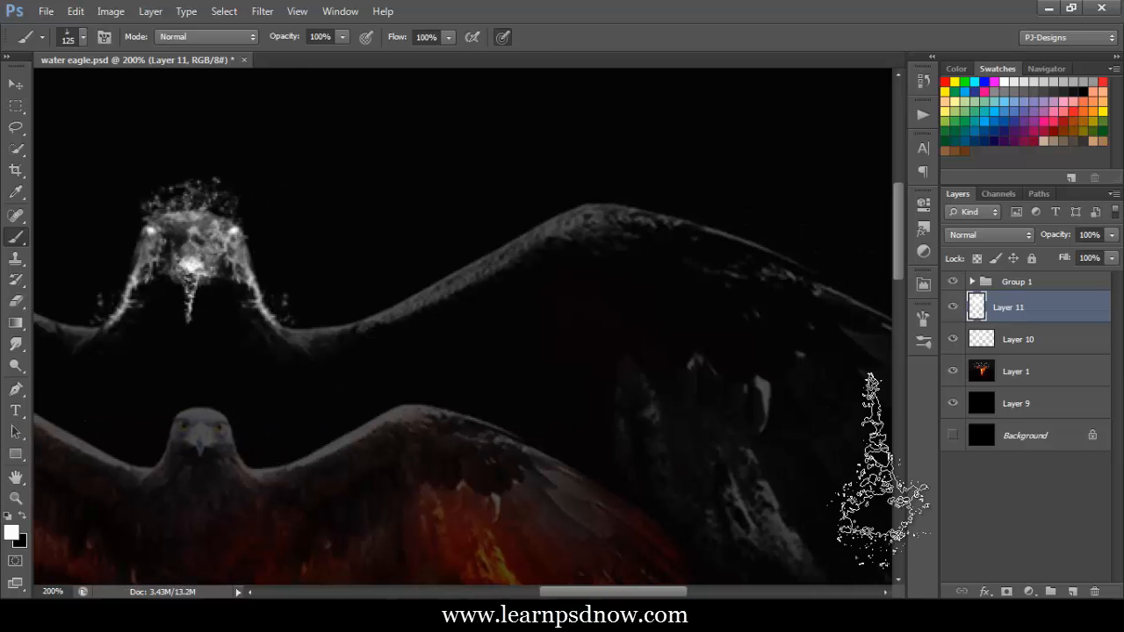
click(953, 400)
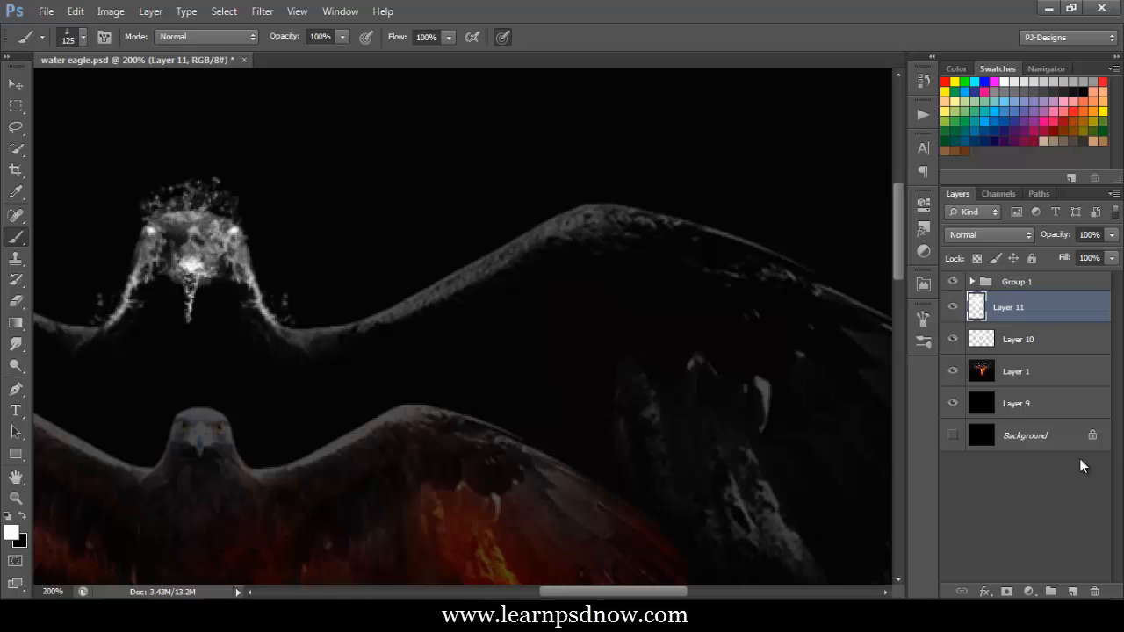
key(Delete)
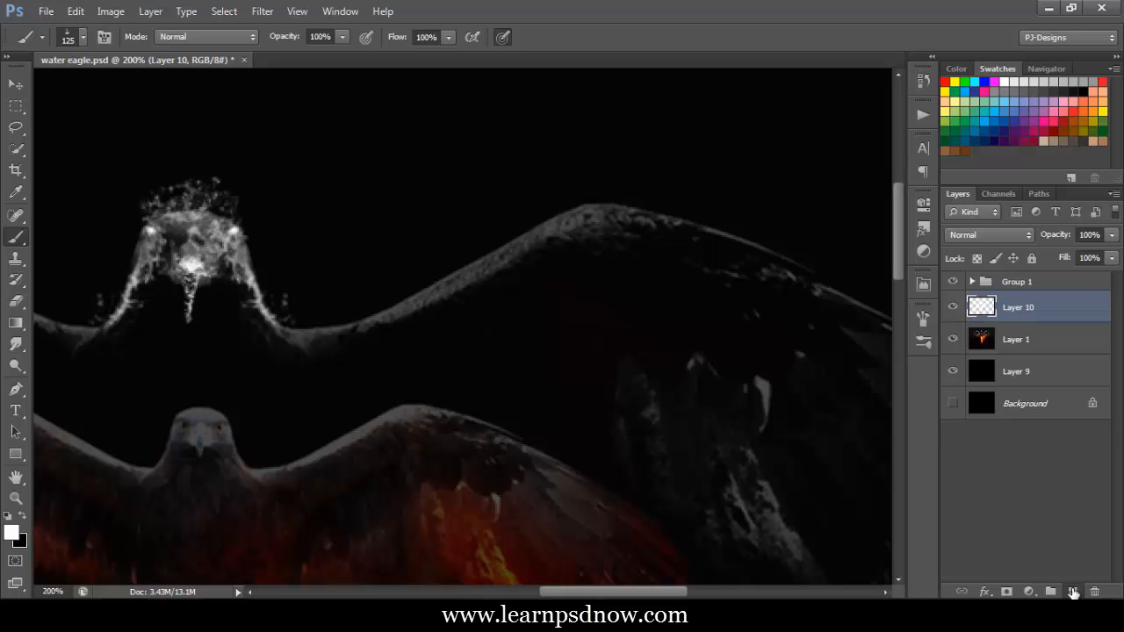
Stamp the 2338 water brush once at 257 px over the inner part of the upper eagle's right-hand wing on a new layer
click(1073, 594)
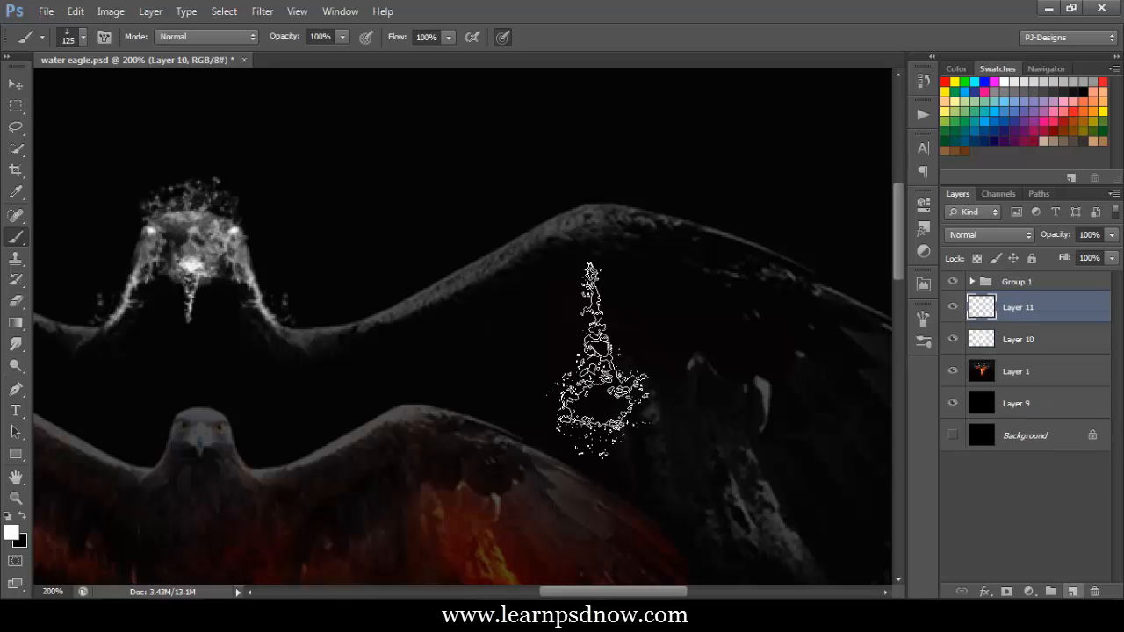
click(84, 40)
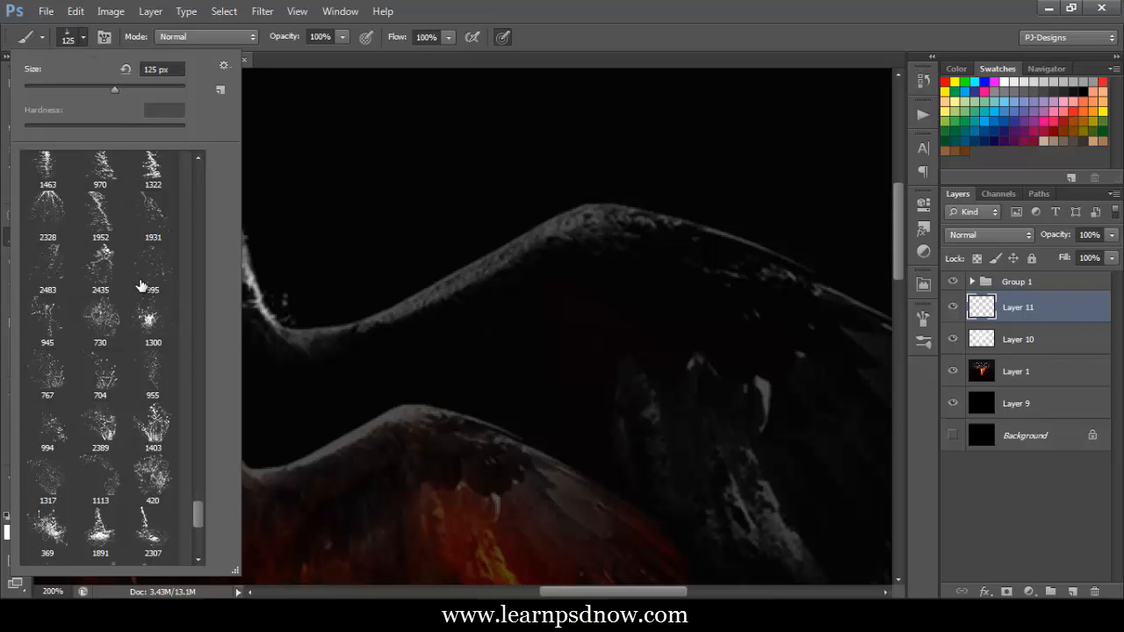
drag(197, 517, 197, 507)
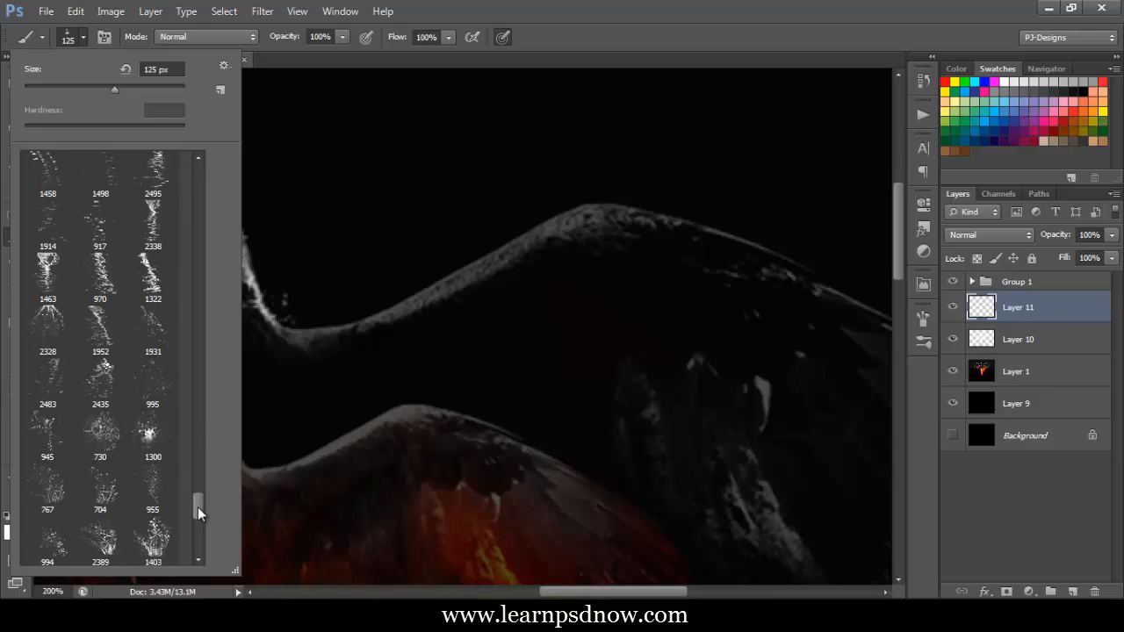
click(151, 225)
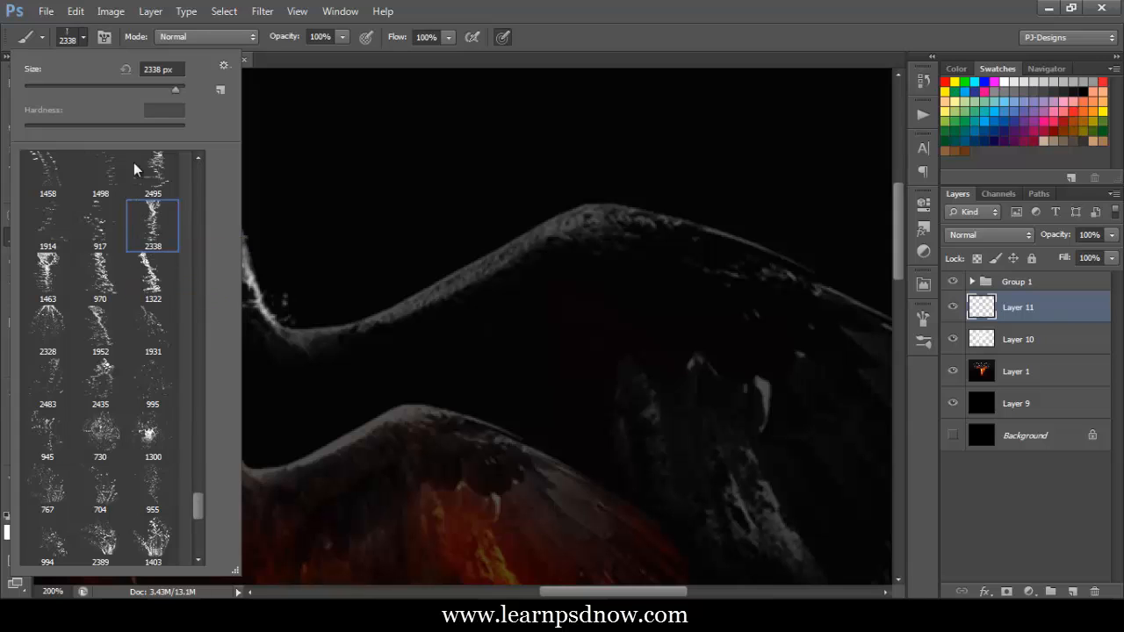
click(83, 39)
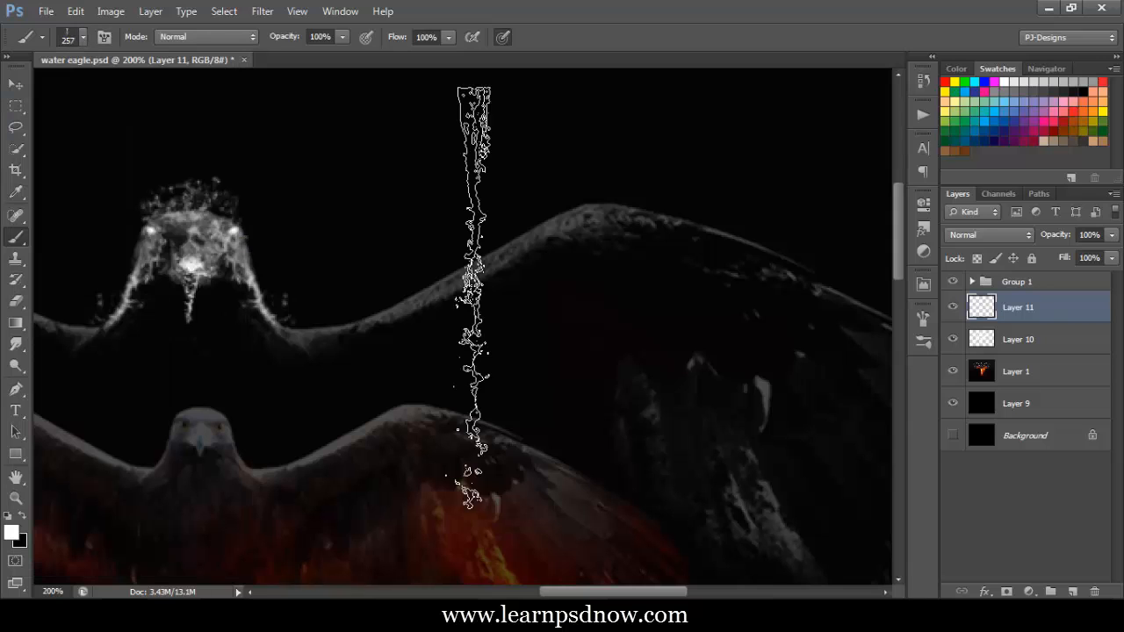
click(450, 323)
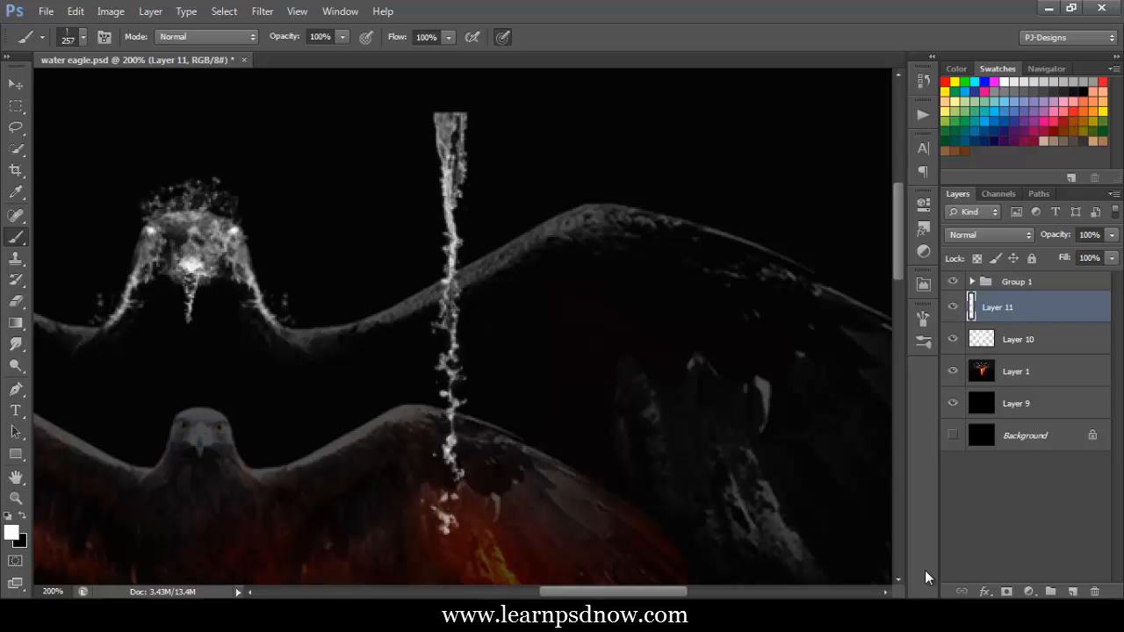
Rotate the new water stream to about -114.8° and place it along the inner upper edge of the right-hand wing
key(ctrl+t)
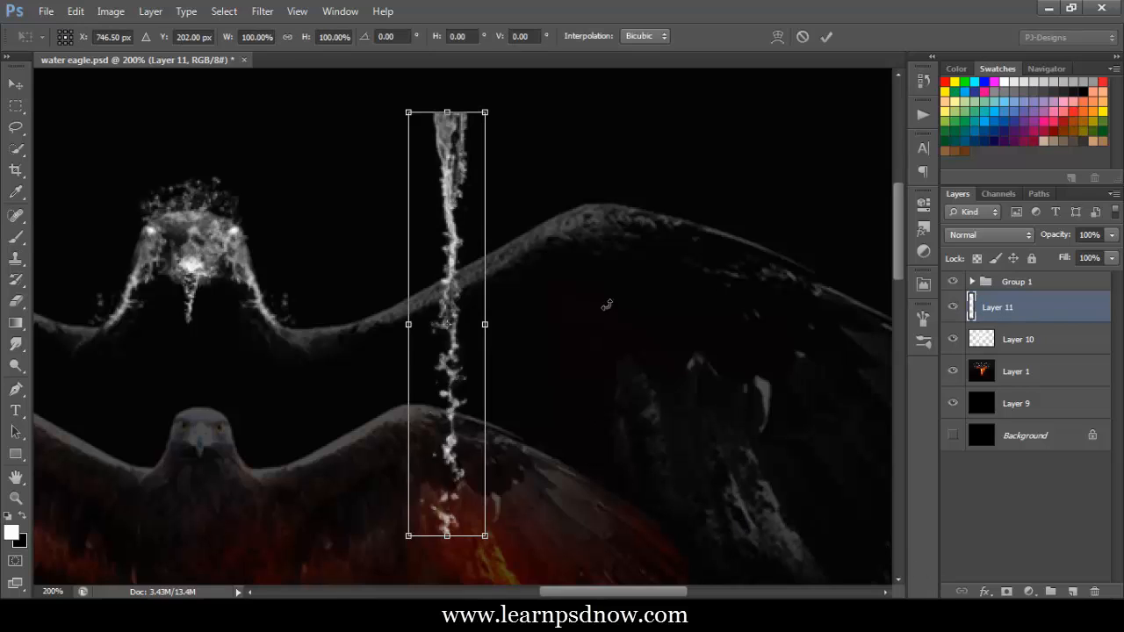
drag(606, 305, 509, 168)
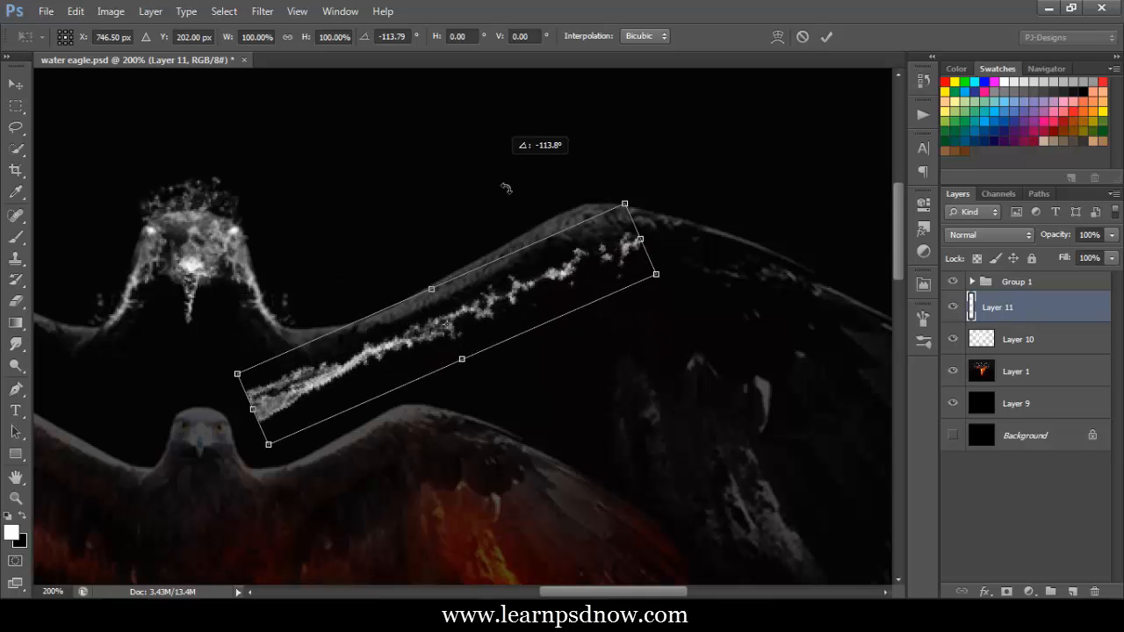
drag(546, 293, 520, 266)
drag(657, 261, 658, 260)
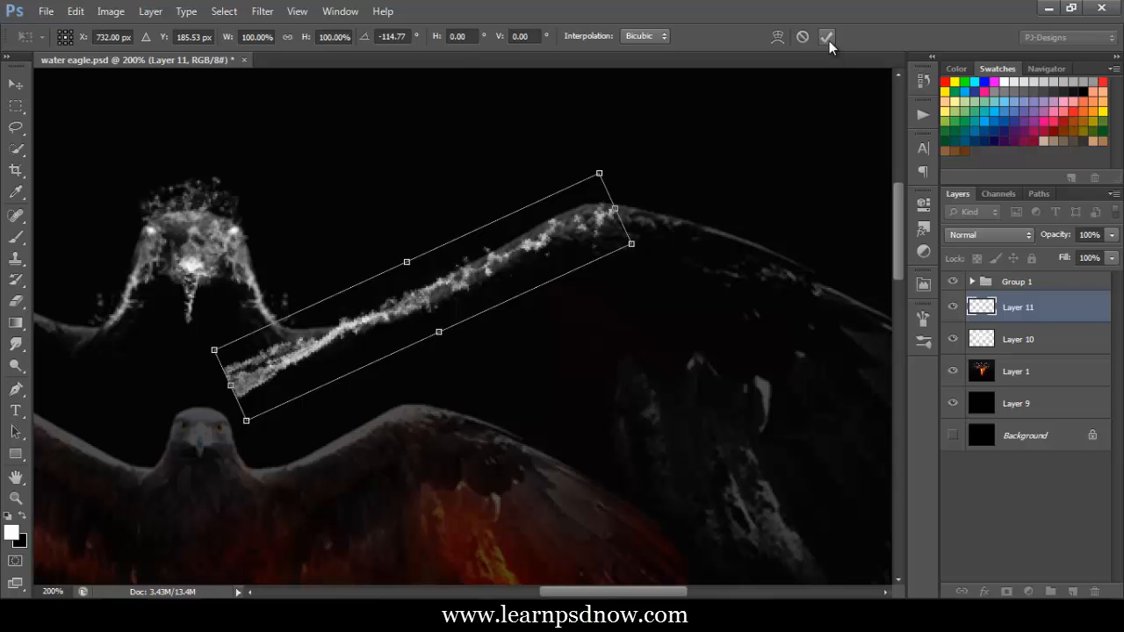
key(b)
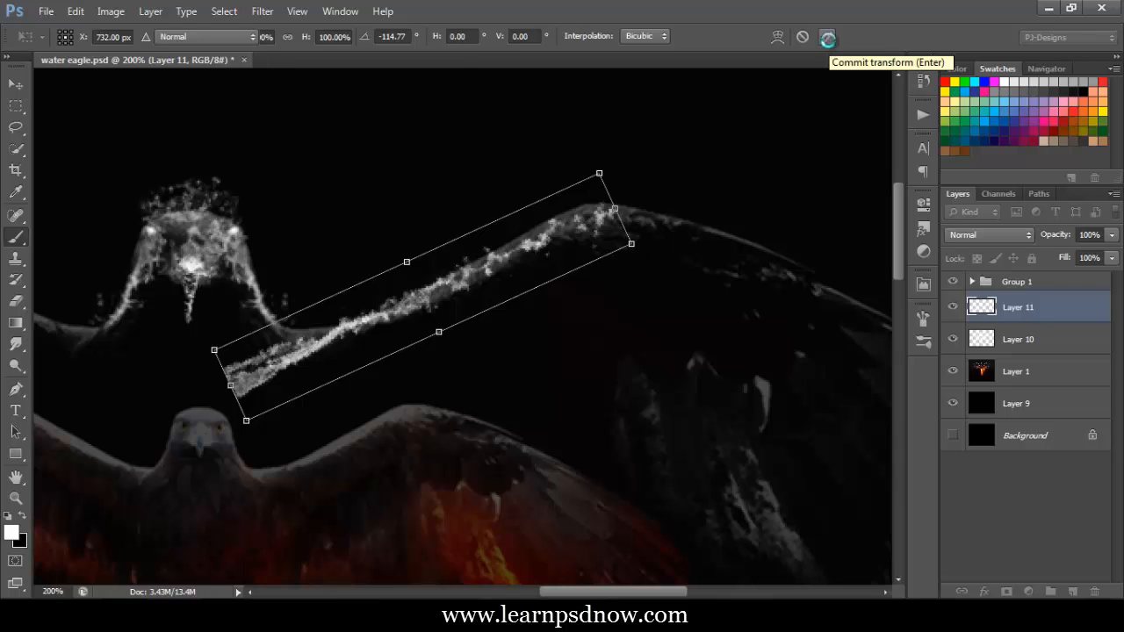
click(829, 40)
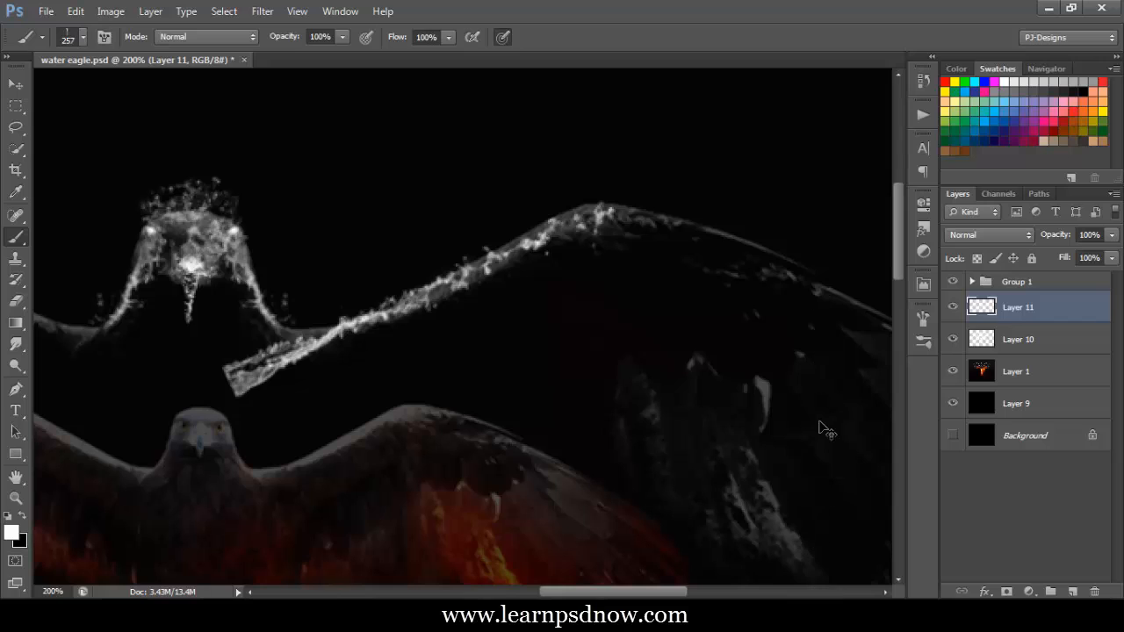
Warp the neck end of the wing stream upward so it follows the curve where the wing meets the neck
key(ctrl+t)
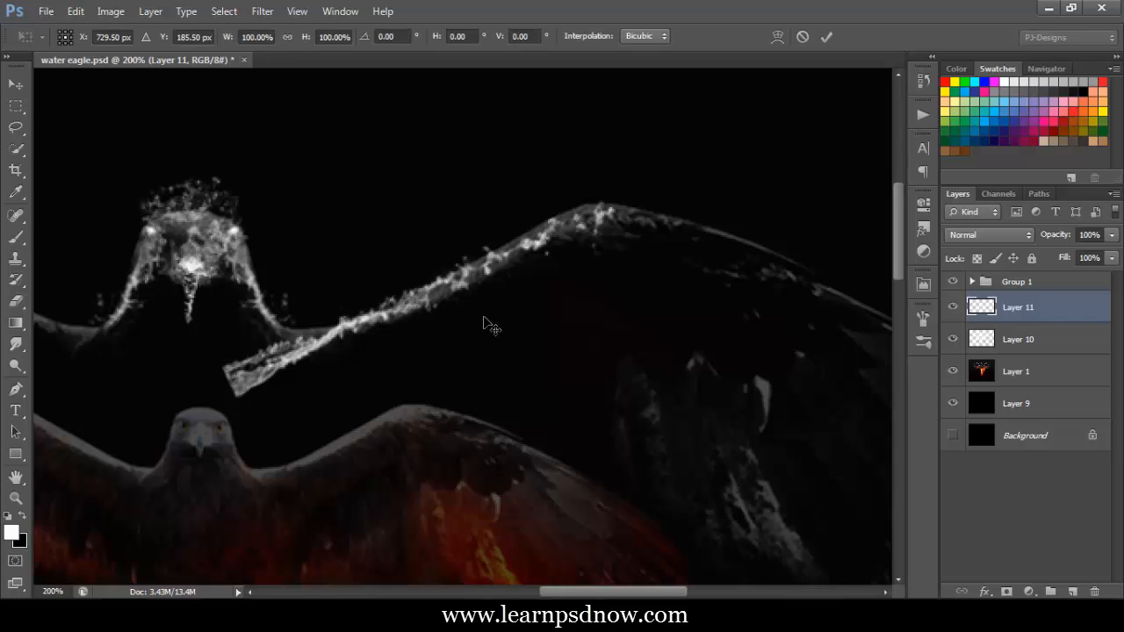
click(777, 36)
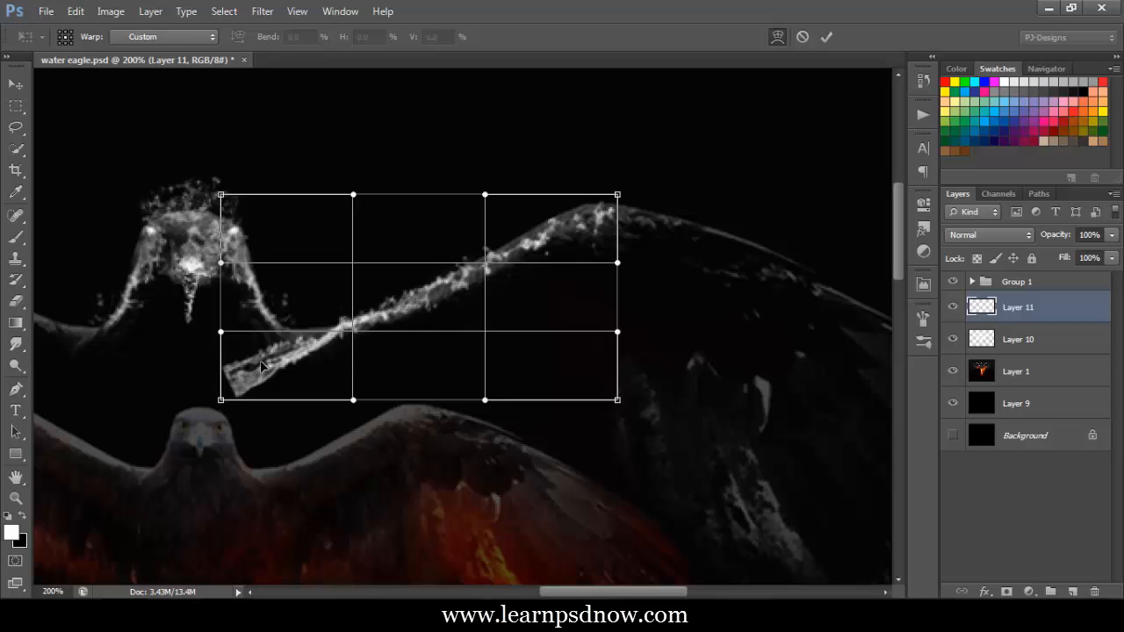
drag(241, 367, 238, 353)
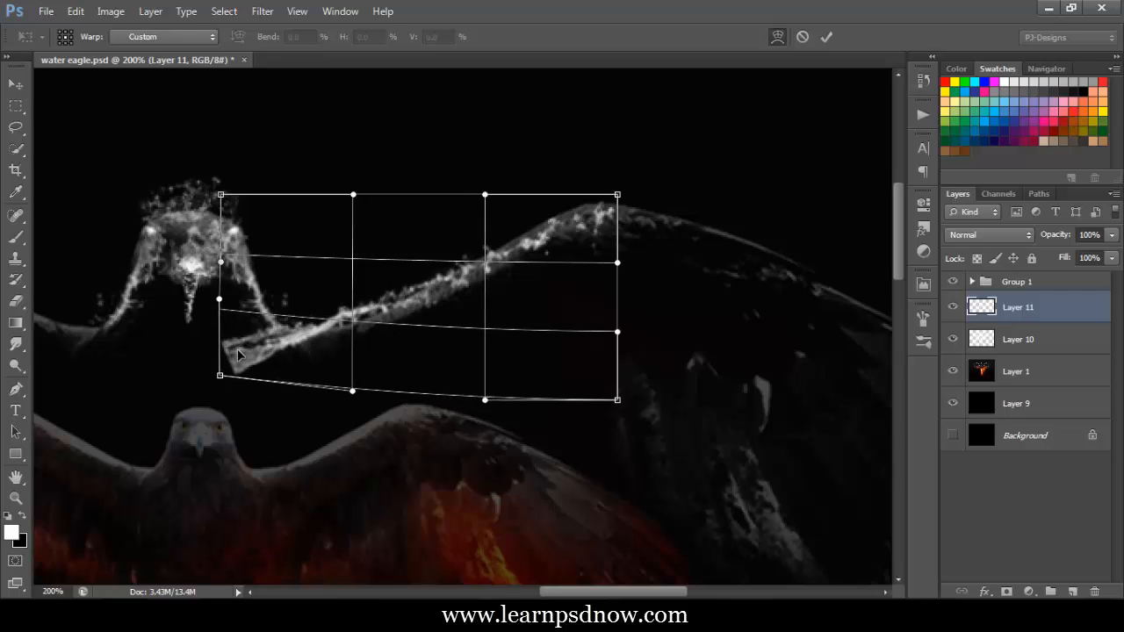
mouse_move(348, 340)
mouse_down()
mouse_move(235, 353)
mouse_move(239, 344)
mouse_up()
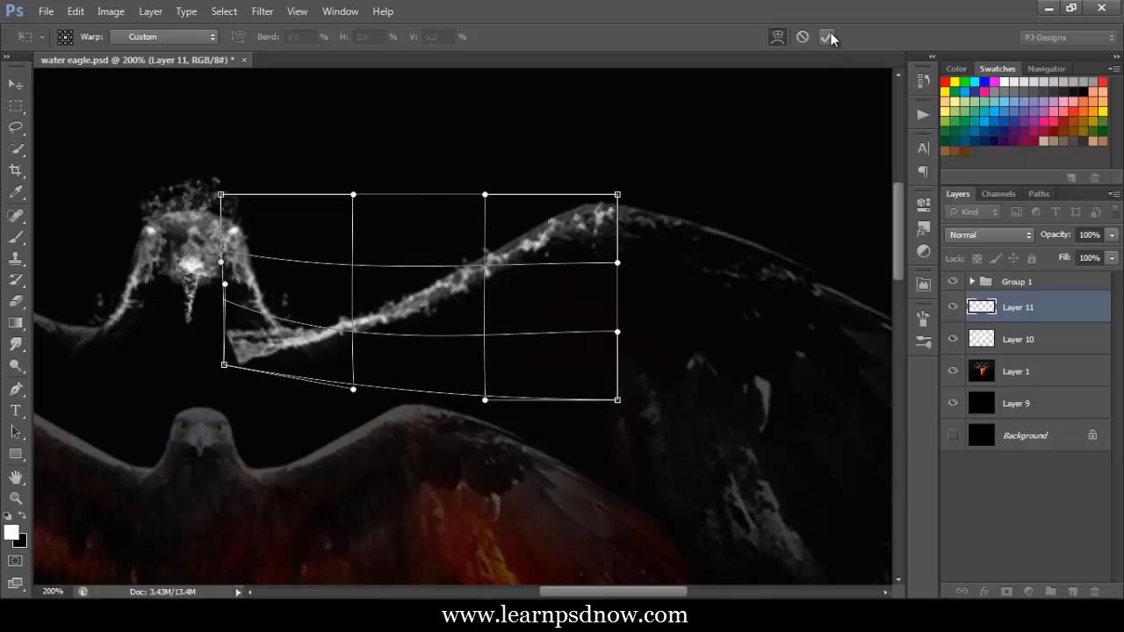
click(826, 37)
Erase the stream's square end beside the neck with a 35 px and a 15 px eraser, and compare with Layer 11 hidden and shown
click(16, 301)
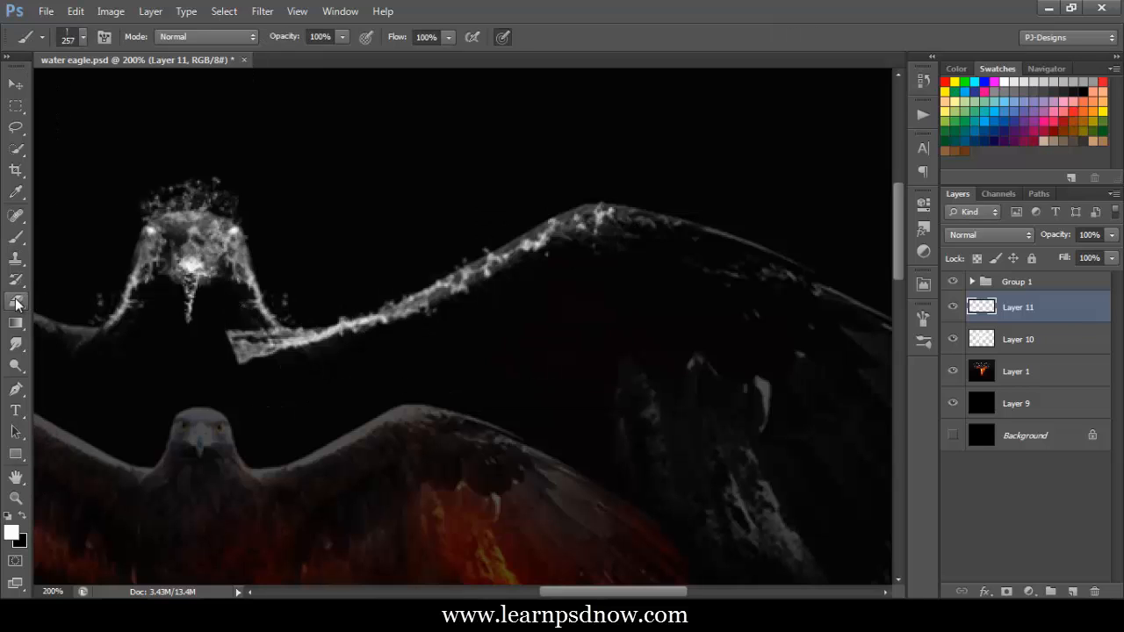
mouse_move(211, 348)
mouse_down()
mouse_move(221, 339)
mouse_move(236, 349)
mouse_up()
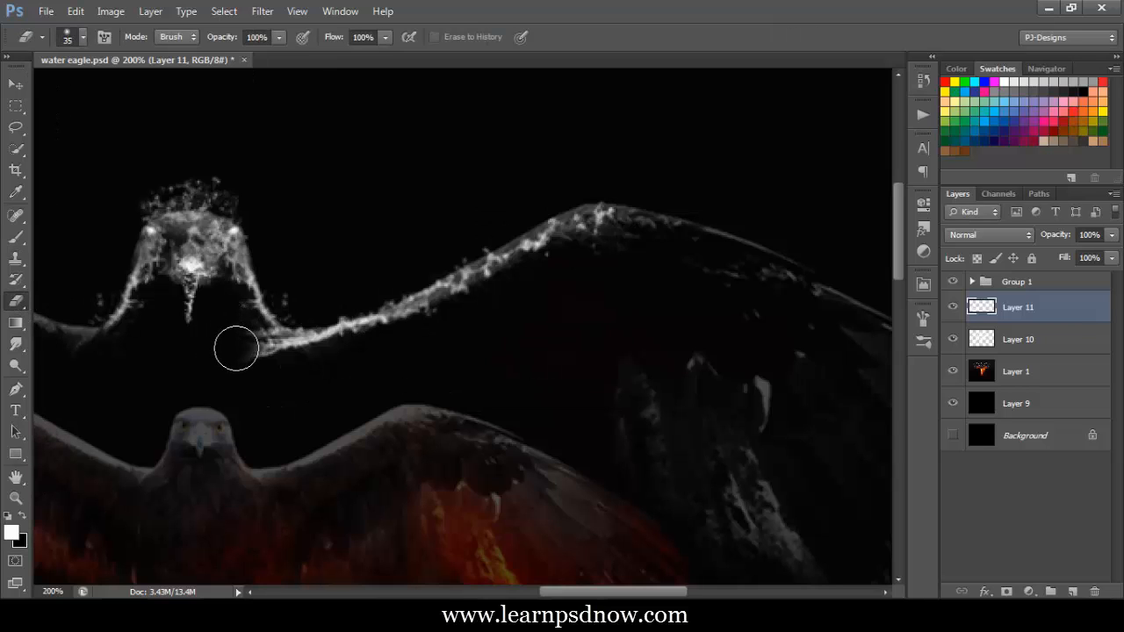
key(bracketleft)
key(bracketleft)
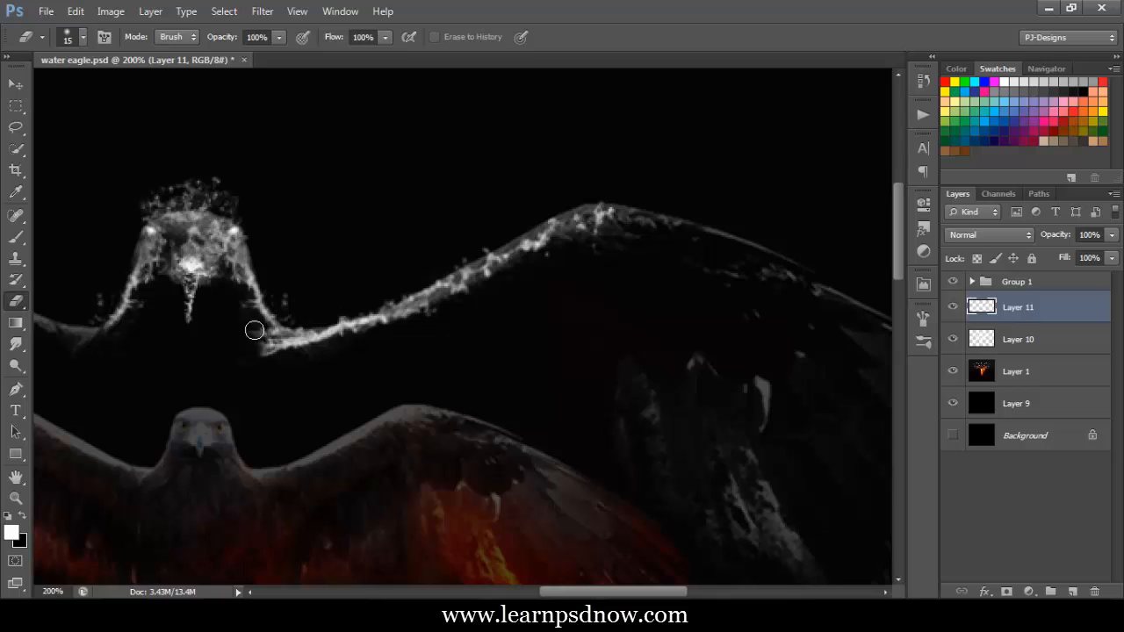
mouse_move(254, 330)
mouse_down()
mouse_move(287, 373)
mouse_move(263, 346)
mouse_move(303, 358)
mouse_move(270, 348)
mouse_up()
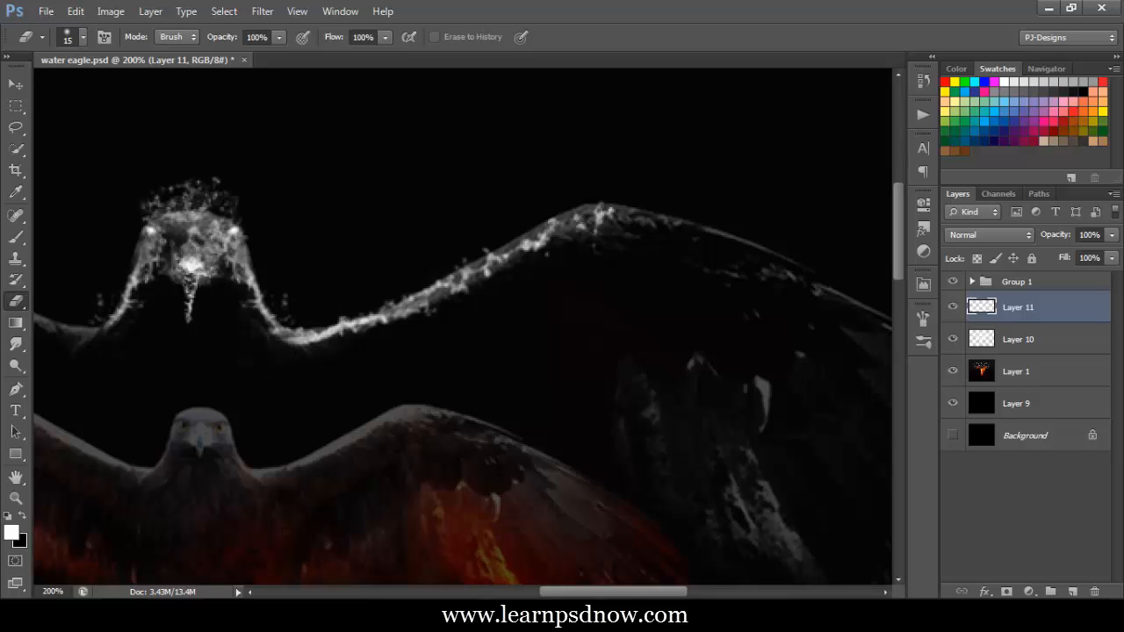
key(ctrl+minus)
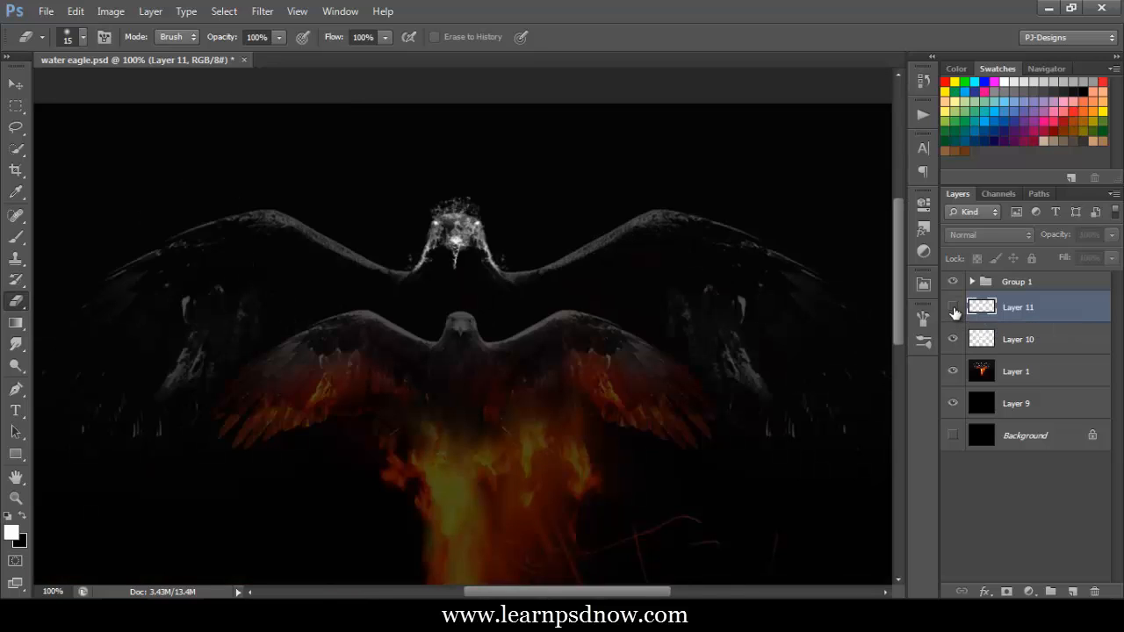
click(953, 307)
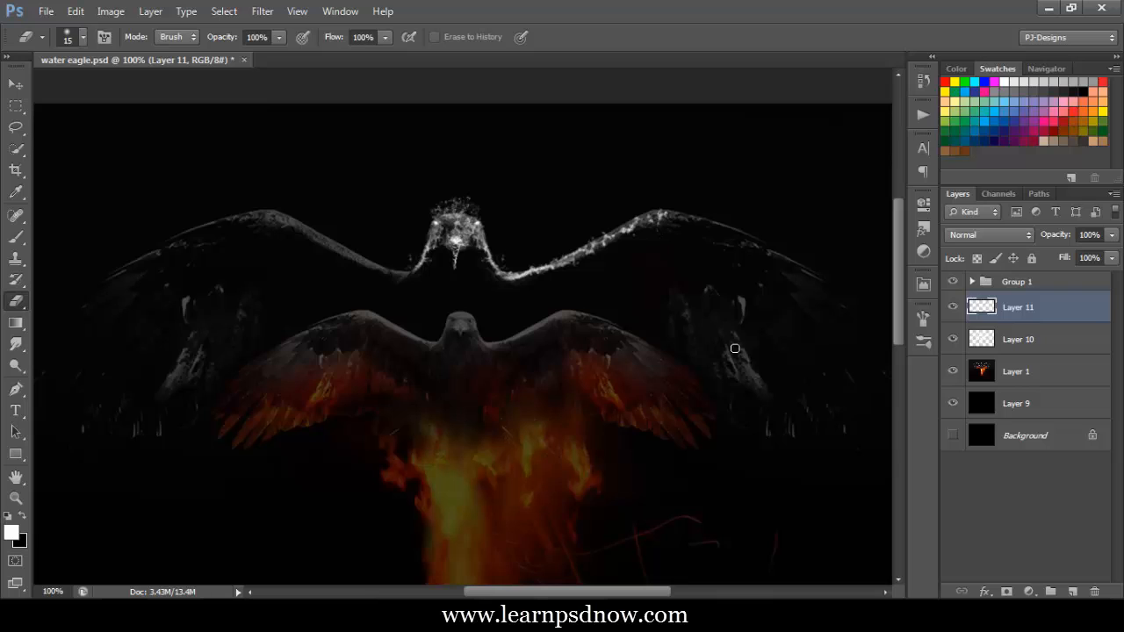
Stamp the same water brush once at 400 px over the outer part of the right-hand wing on a new layer
click(1073, 591)
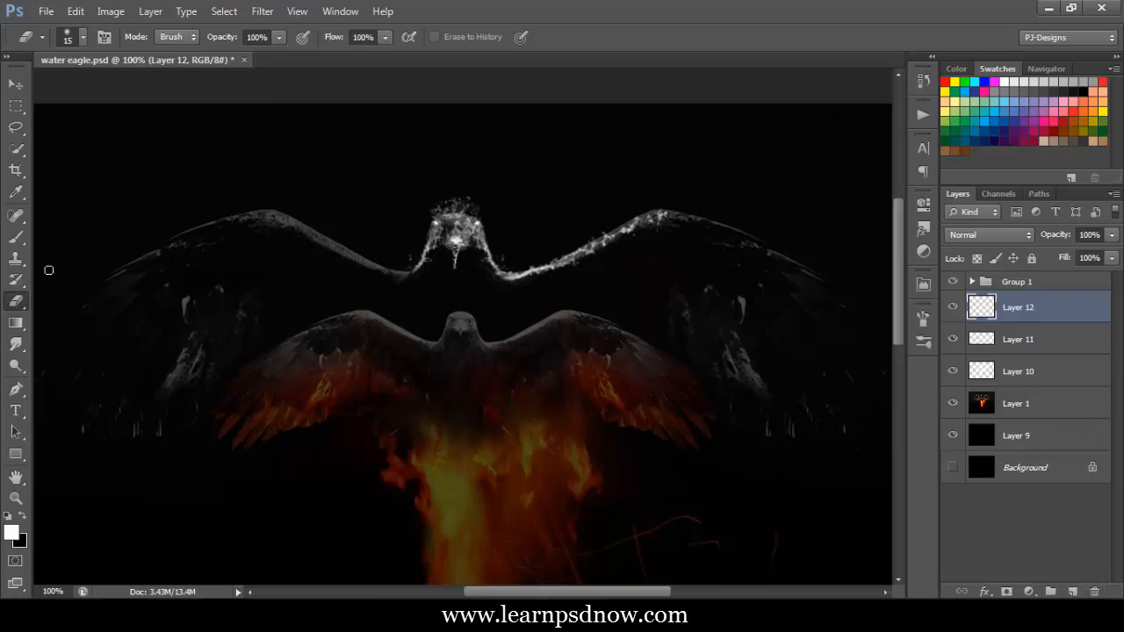
click(15, 237)
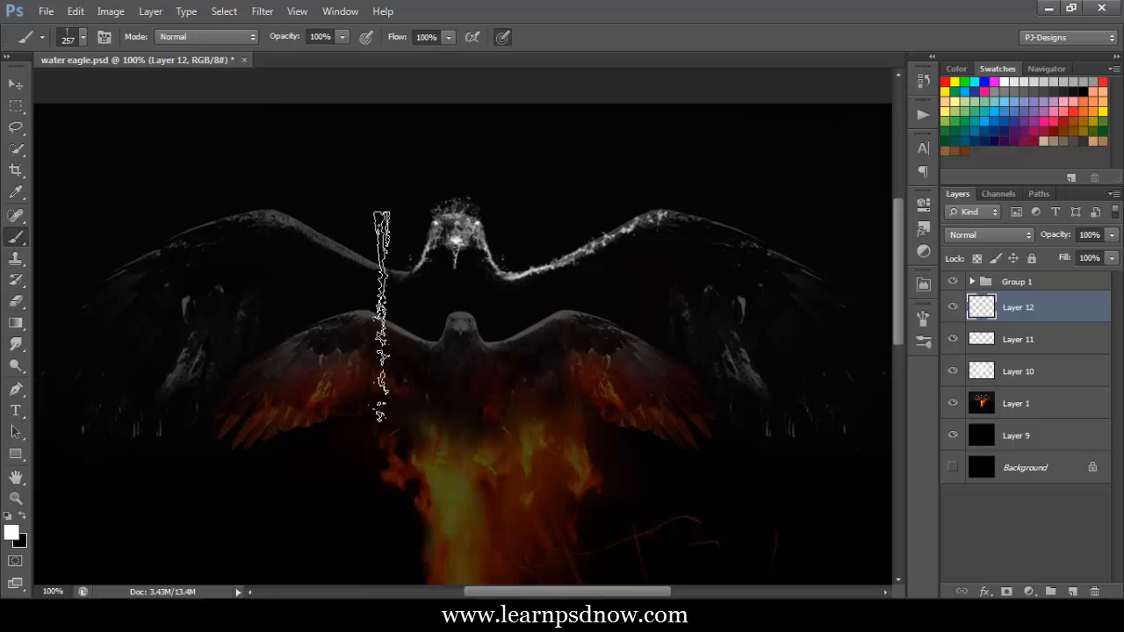
drag(594, 594, 634, 596)
key(bracketright)
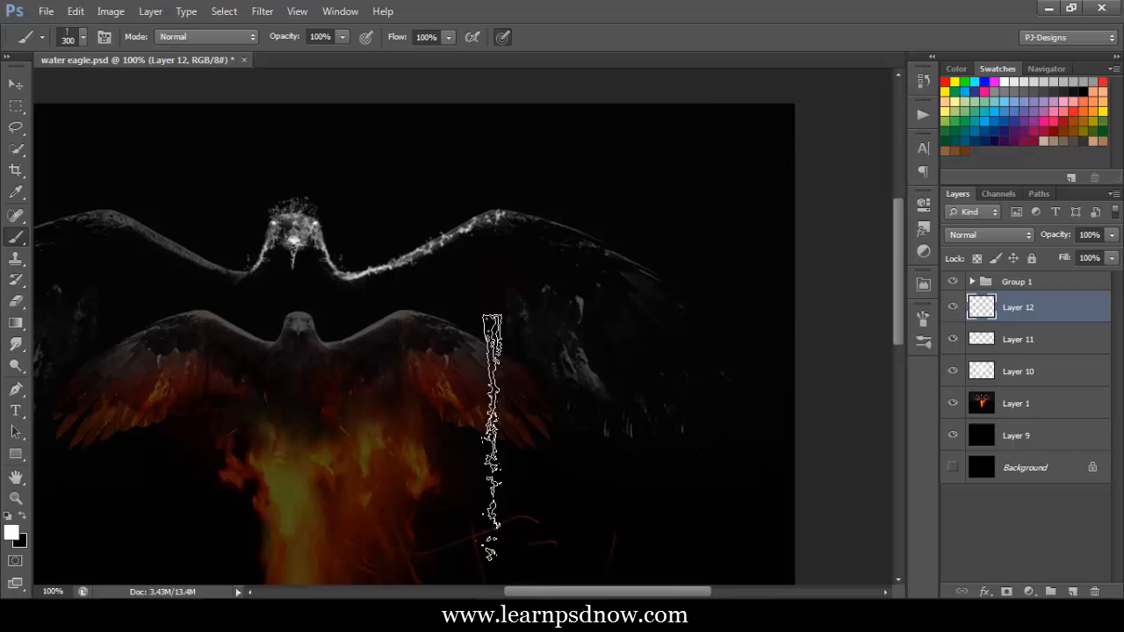
key(bracketright)
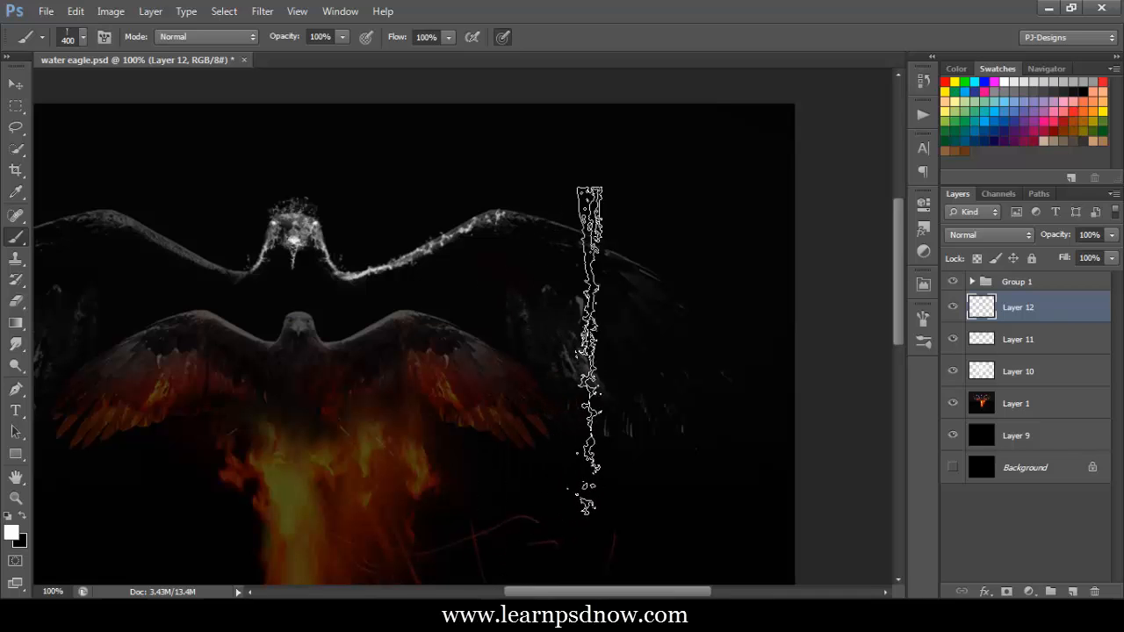
click(568, 361)
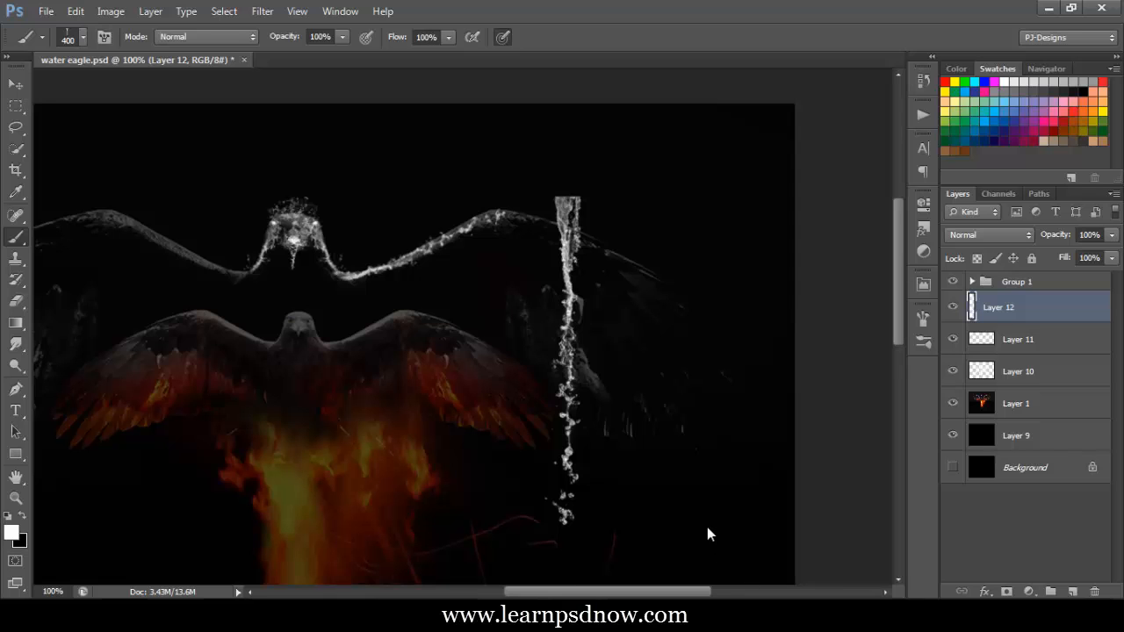
Rotate the second stream to about -60.5° and move it along the outer upper edge of the right-hand wing
key(ctrl+t)
drag(697, 474, 723, 308)
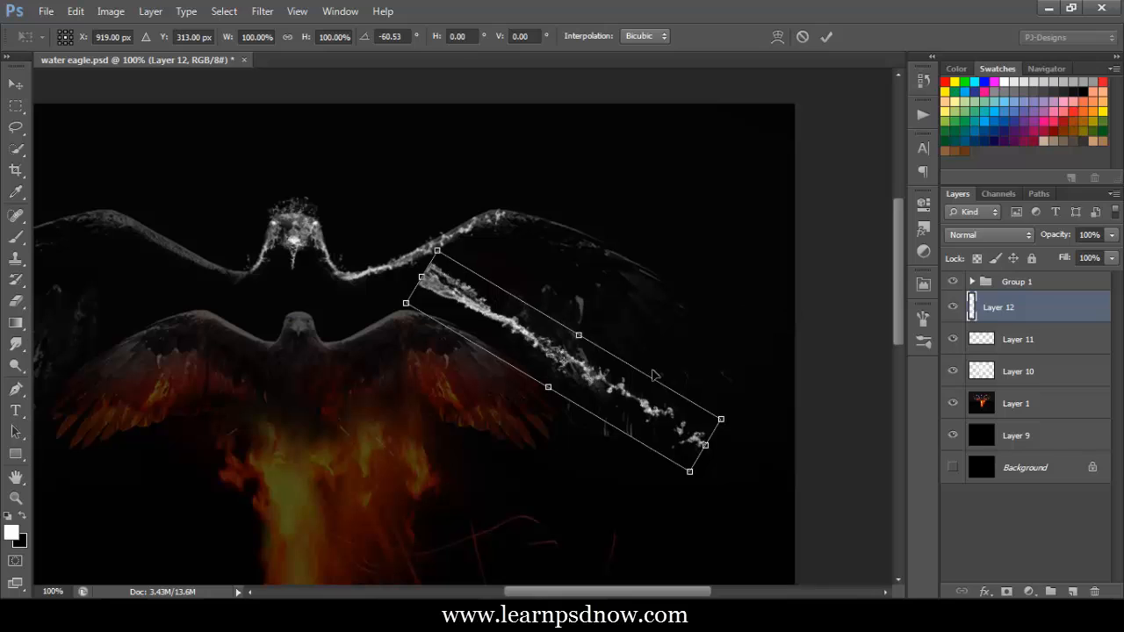
drag(629, 380, 678, 302)
Warp the inner end of the outer-wing stream so it bends toward the wing's peak
click(777, 36)
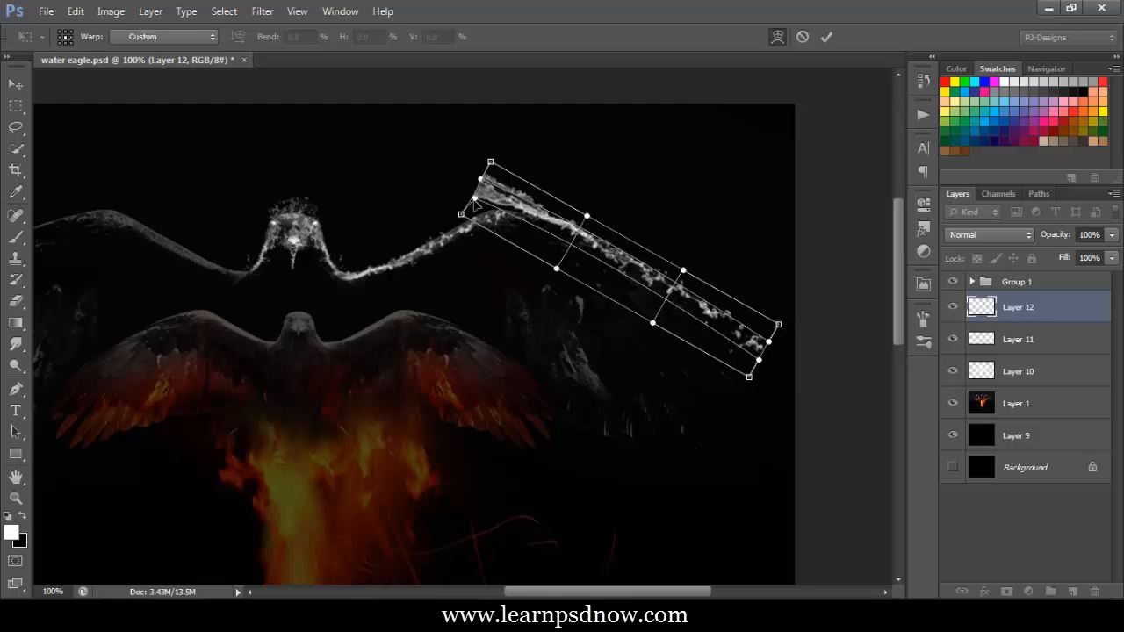
drag(475, 203, 487, 179)
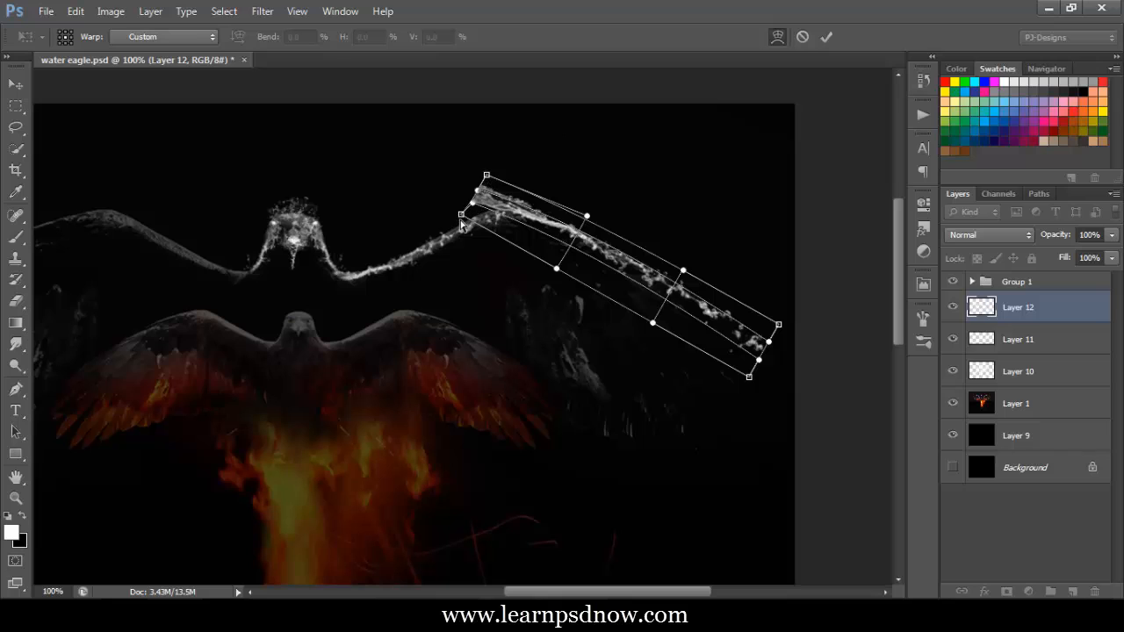
drag(465, 225, 471, 239)
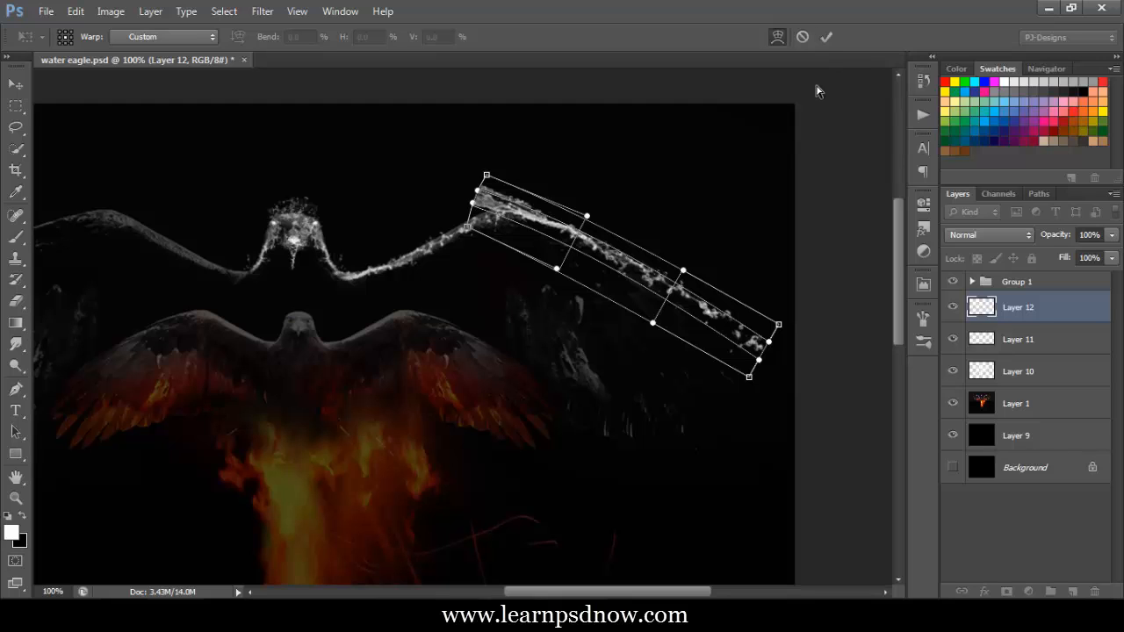
key(b)
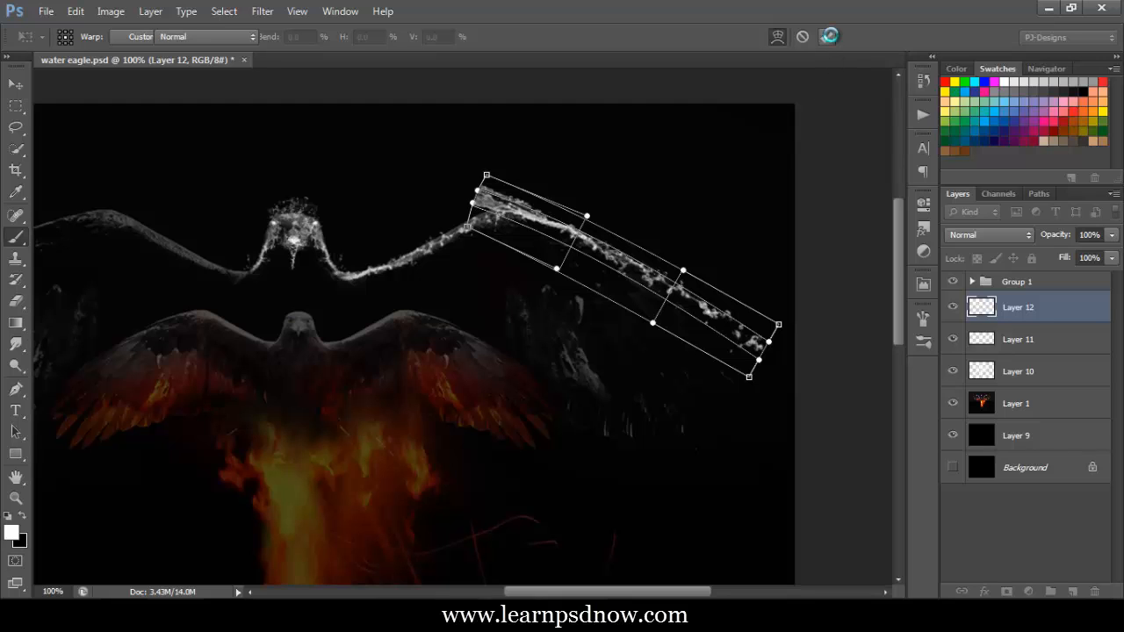
click(831, 37)
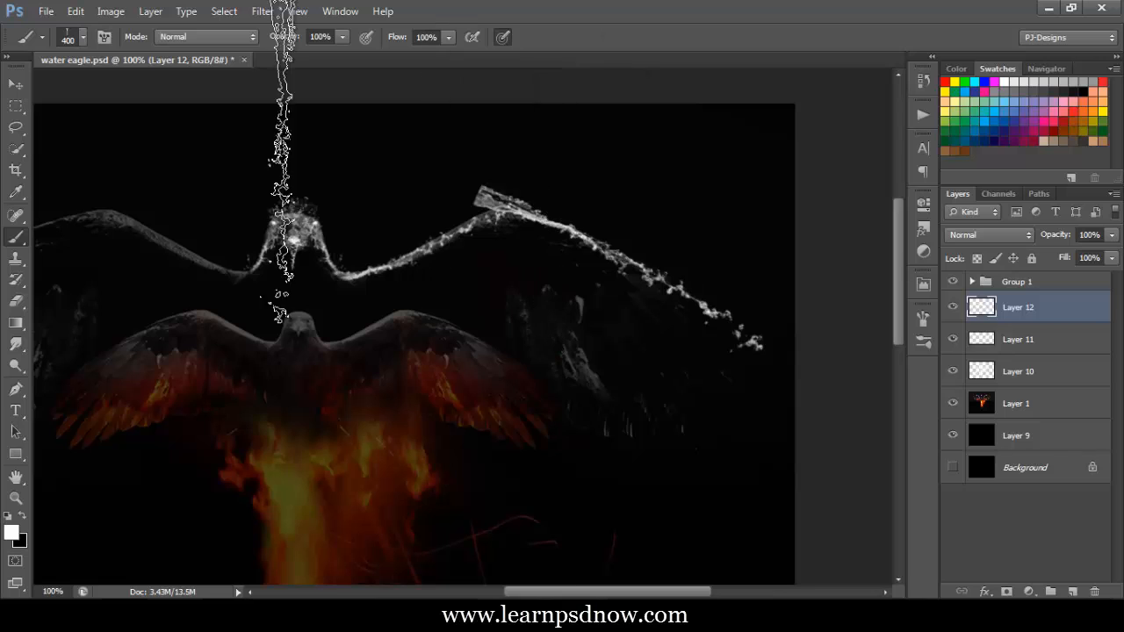
Erase the outer stream's square end at the wing's peak with a 25 px eraser, undoing the last stroke
click(16, 300)
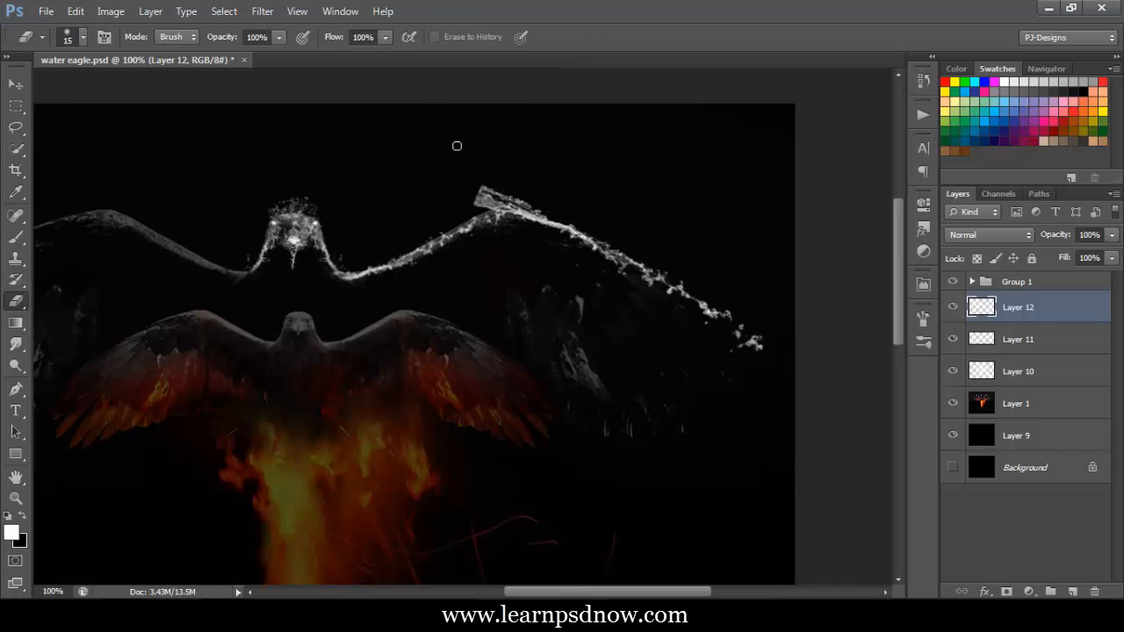
key(bracketright)
click(483, 198)
mouse_move(482, 200)
mouse_down()
mouse_move(480, 234)
mouse_move(514, 251)
mouse_move(499, 195)
mouse_up()
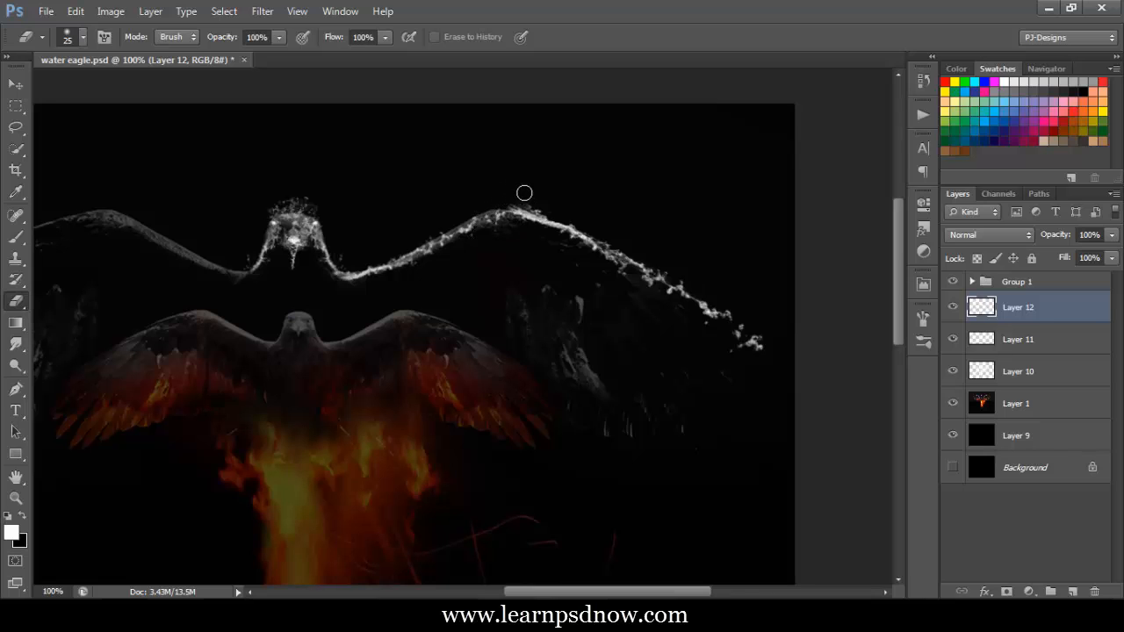
key(ctrl+z)
Duplicate the two right-hand wing stream layers, Layer 11 and Layer 12, and flip the copies horizontally
shift+click(1035, 340)
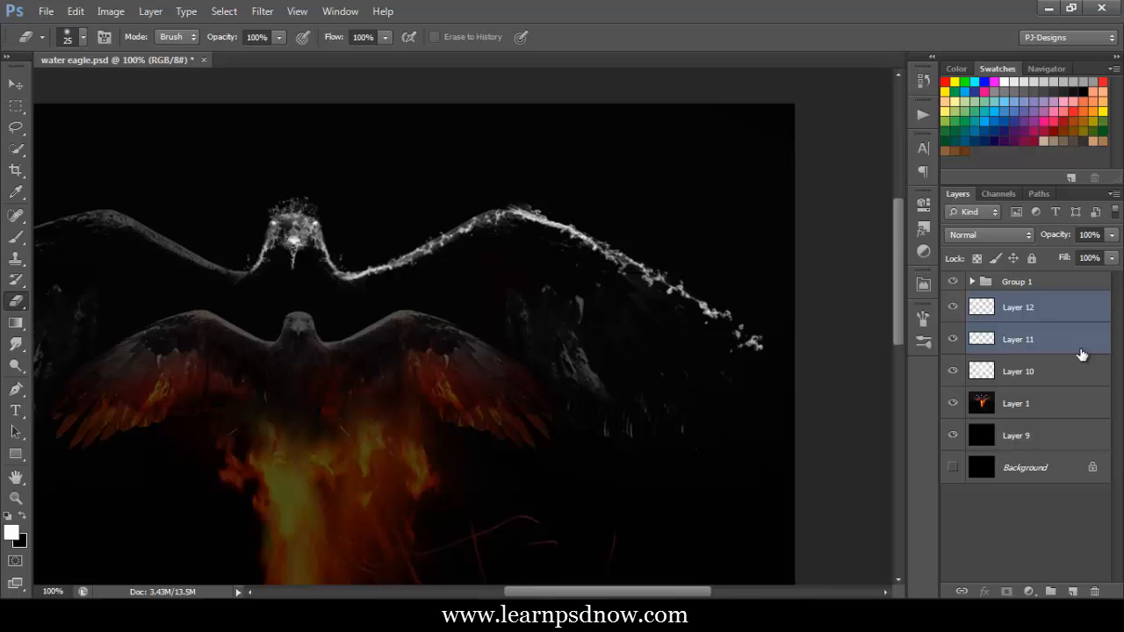
key(ctrl+j)
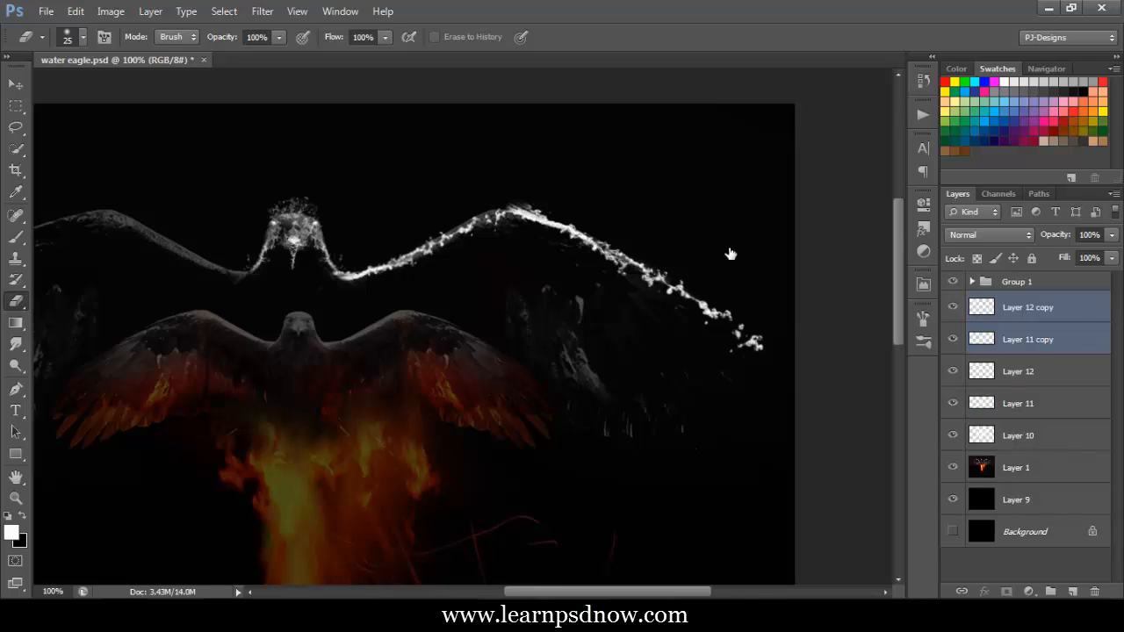
key(ctrl+t)
right_click(626, 251)
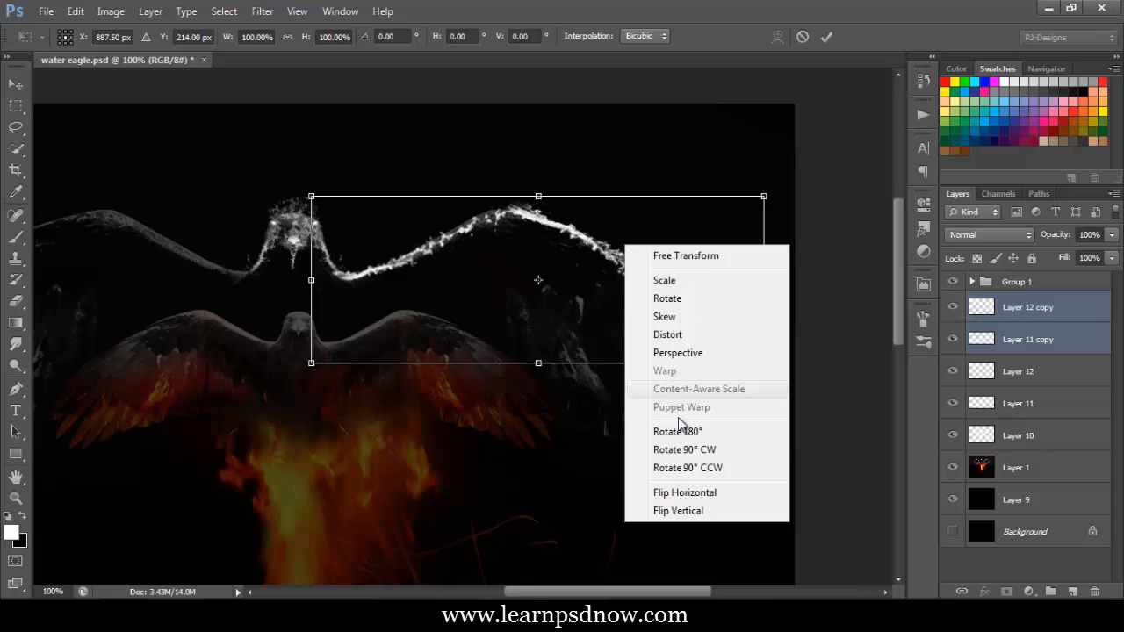
click(698, 494)
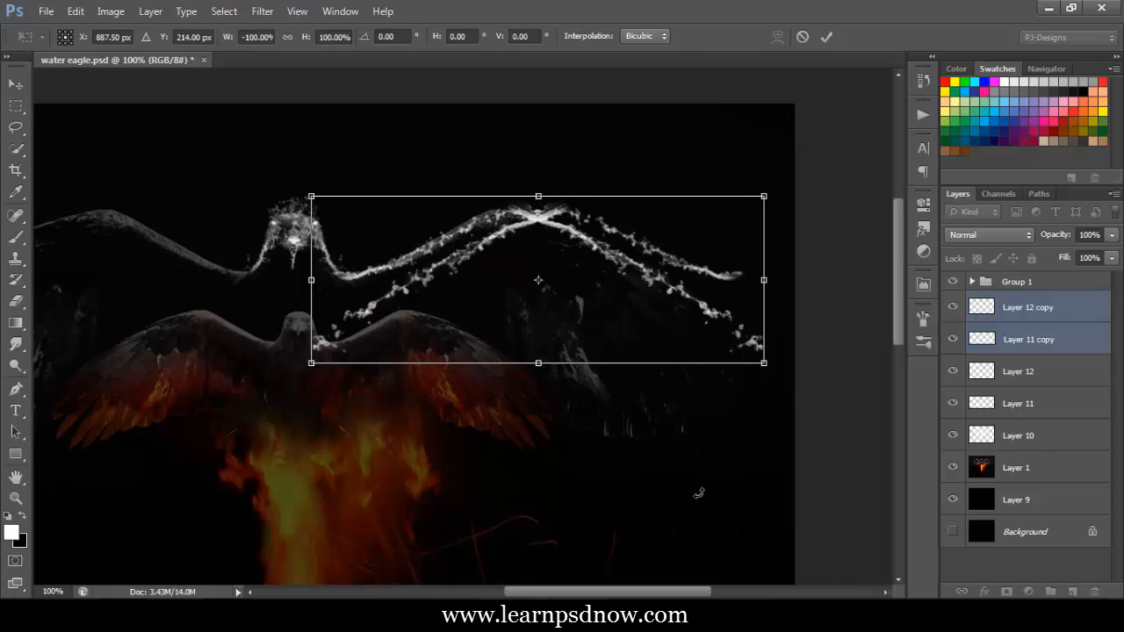
Move the flipped streams onto the upper edge of the large eagle's left-hand wing so they meet the head
drag(550, 598, 498, 598)
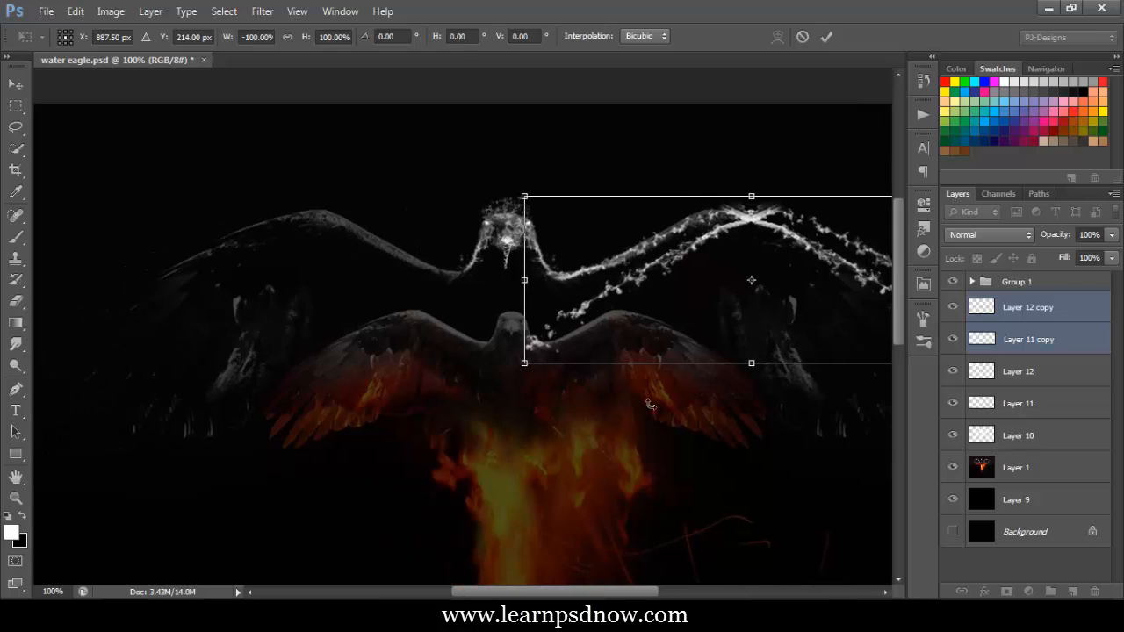
drag(641, 339, 242, 402)
click(830, 35)
key(e)
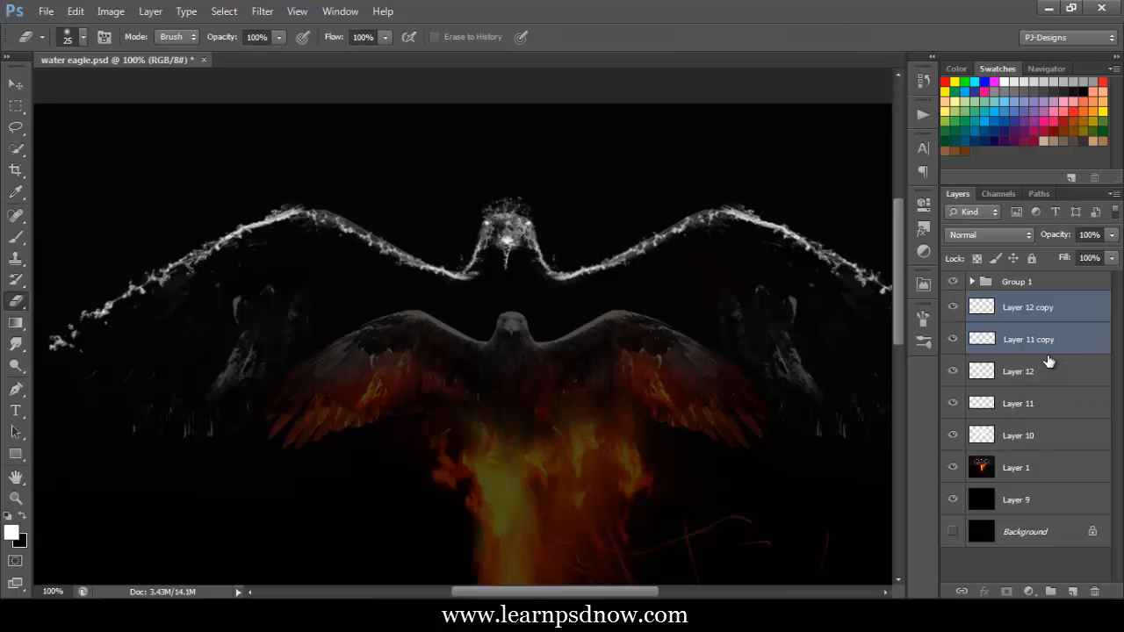
Merge the head layer, both wing stream layers and their two flipped copies into one layer
shift+click(1026, 439)
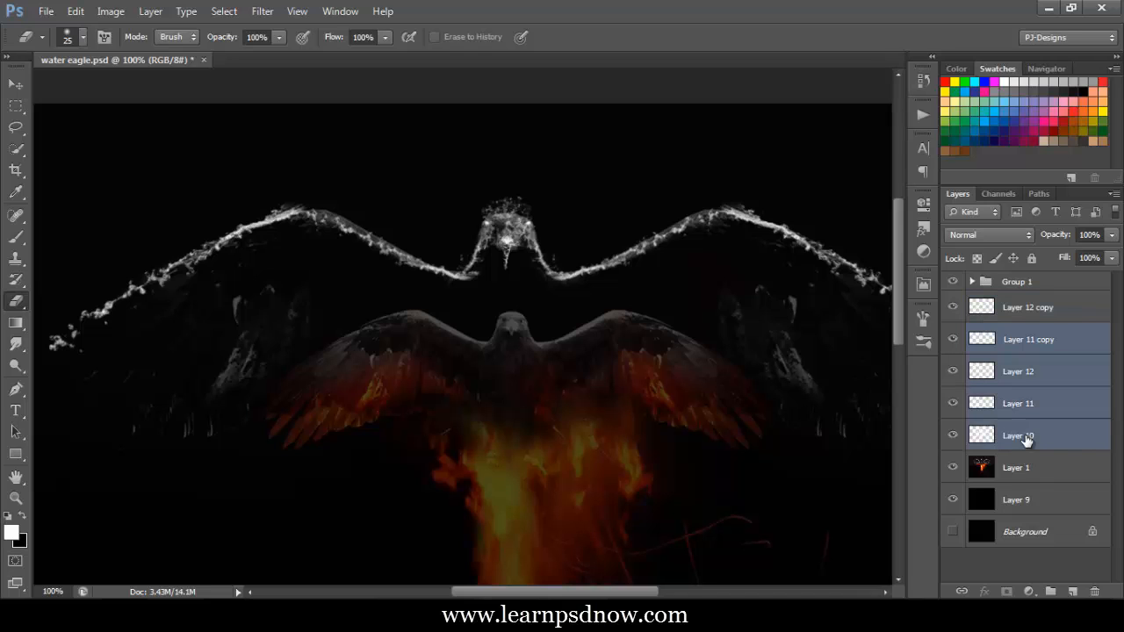
shift+click(1047, 312)
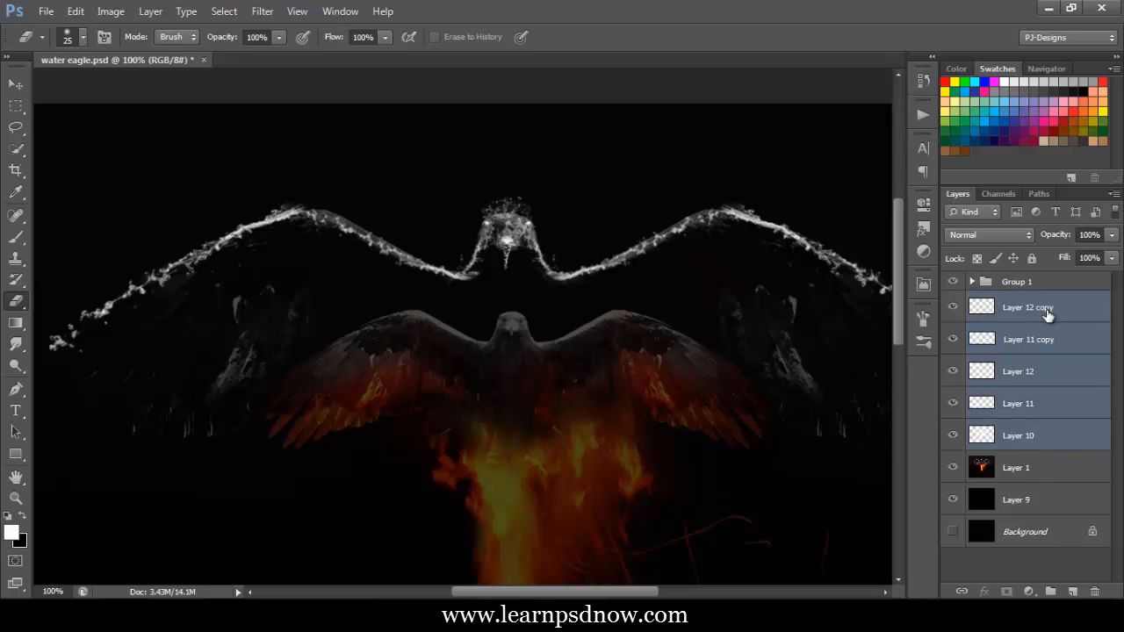
key(ctrl+e)
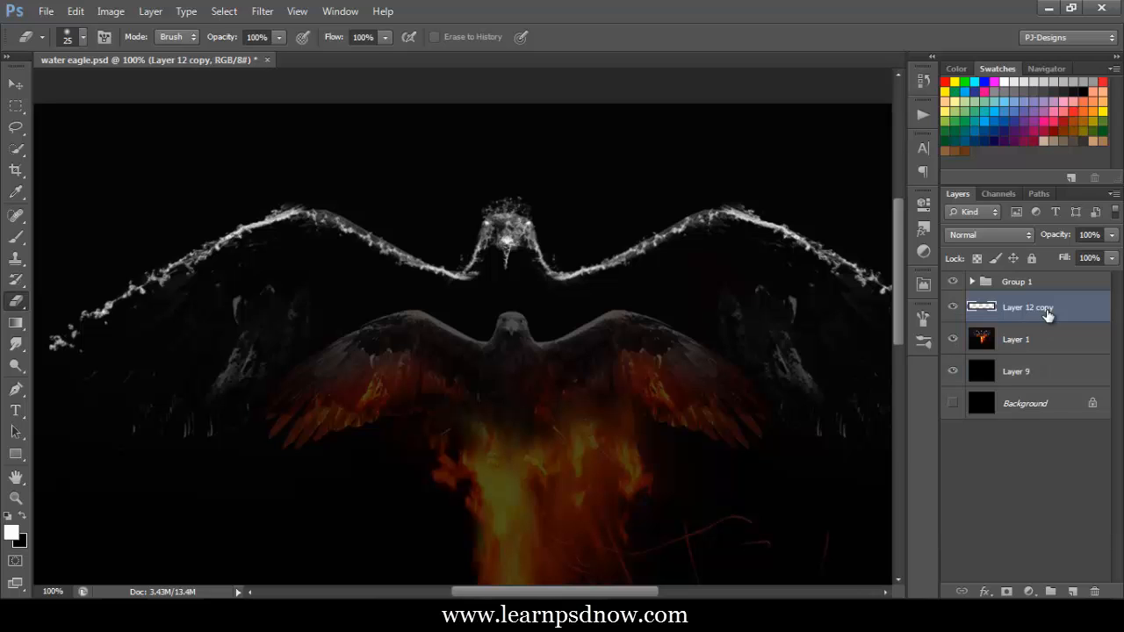
Duplicate the merged water outline and move the copy down over the smaller eagle
key(ctrl+minus)
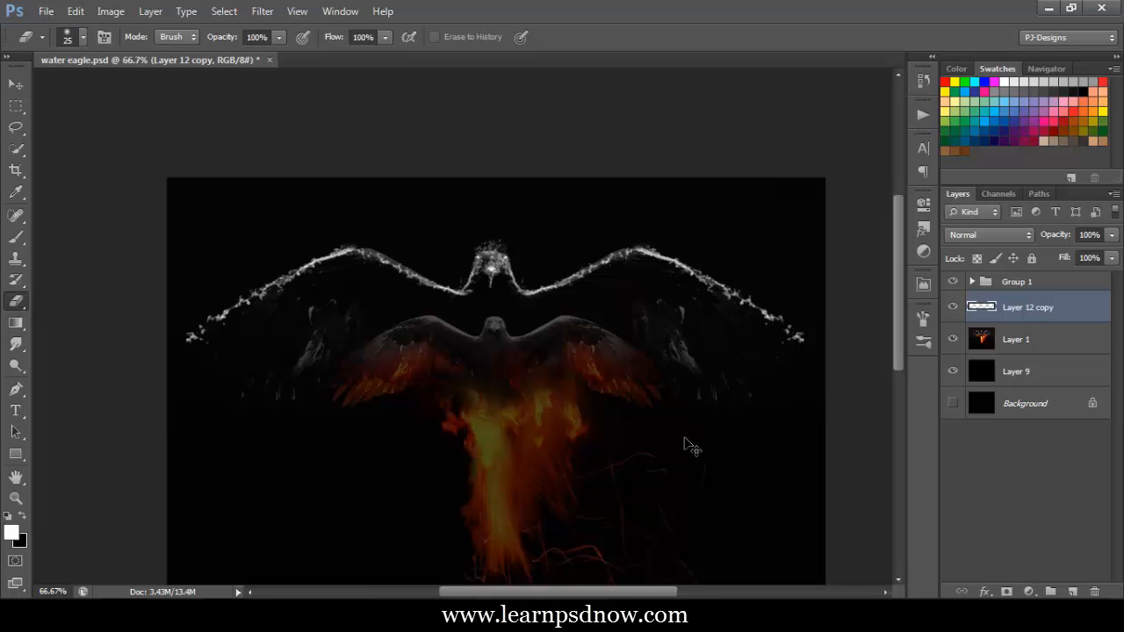
key(ctrl+j)
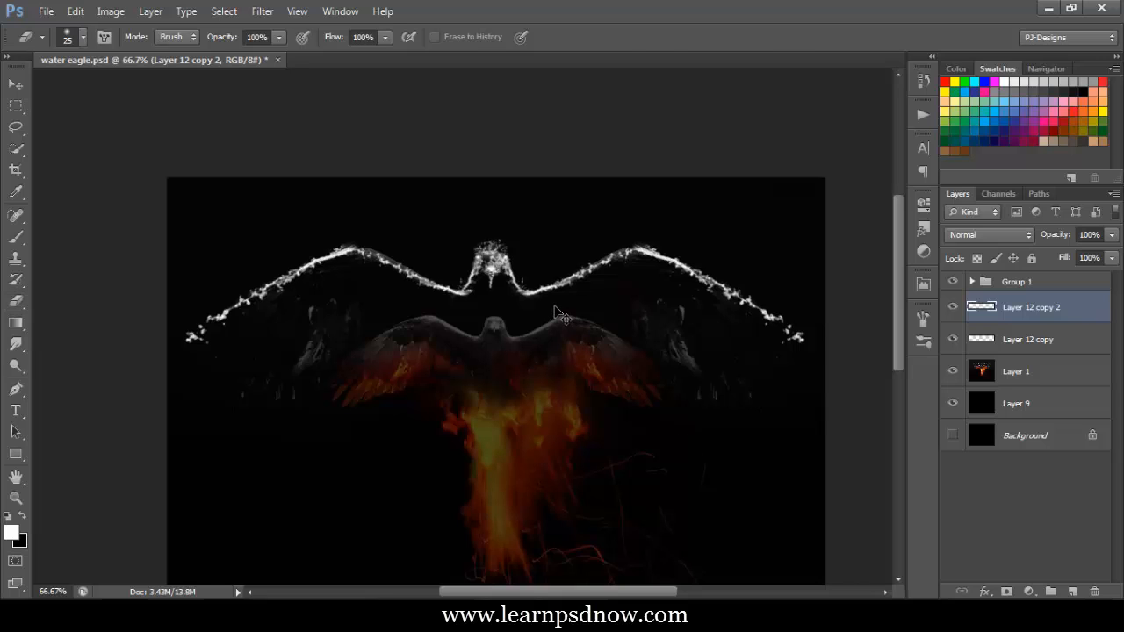
key(ctrl+t)
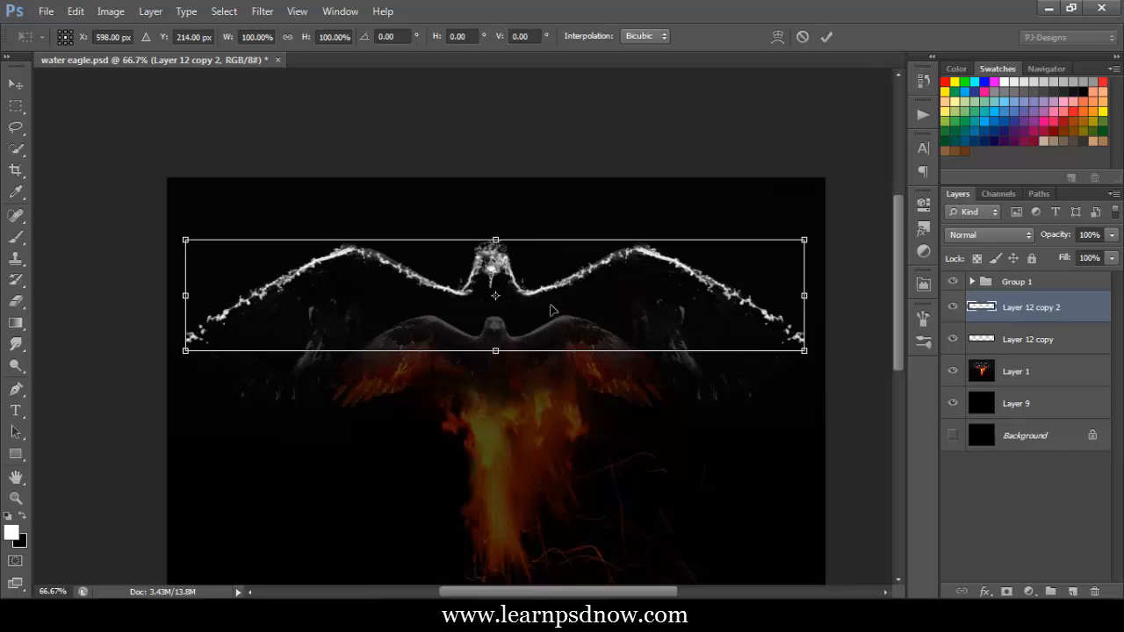
drag(552, 309, 562, 365)
Scale the outline copy proportionally to about 54.9% and align it with the smaller eagle's head and wings
key(ctrl+1)
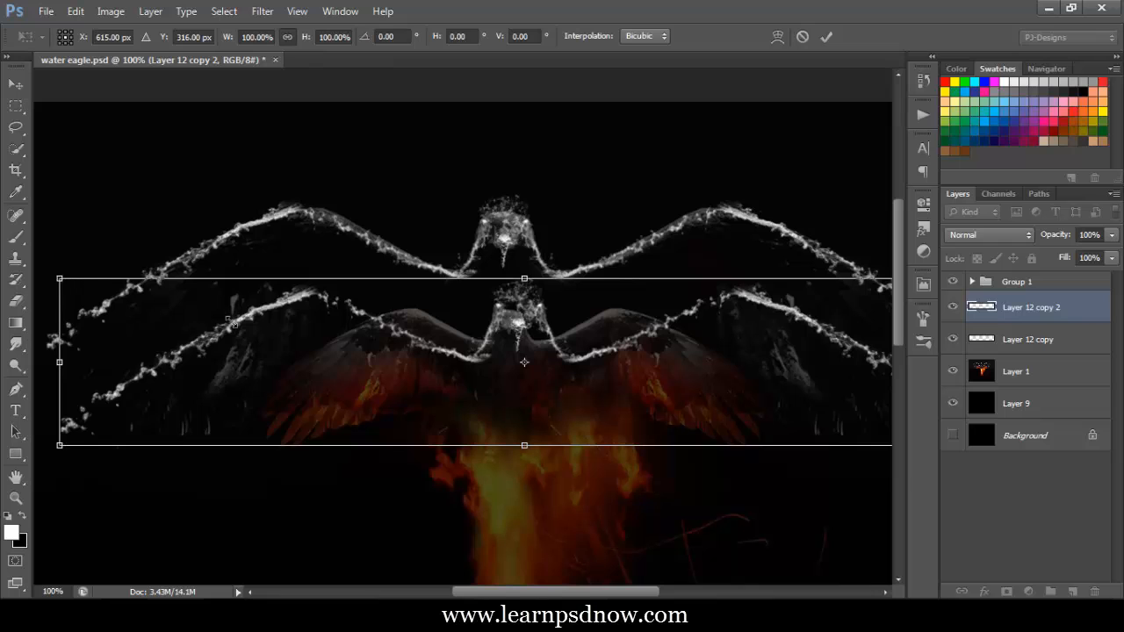
drag(59, 278, 449, 385)
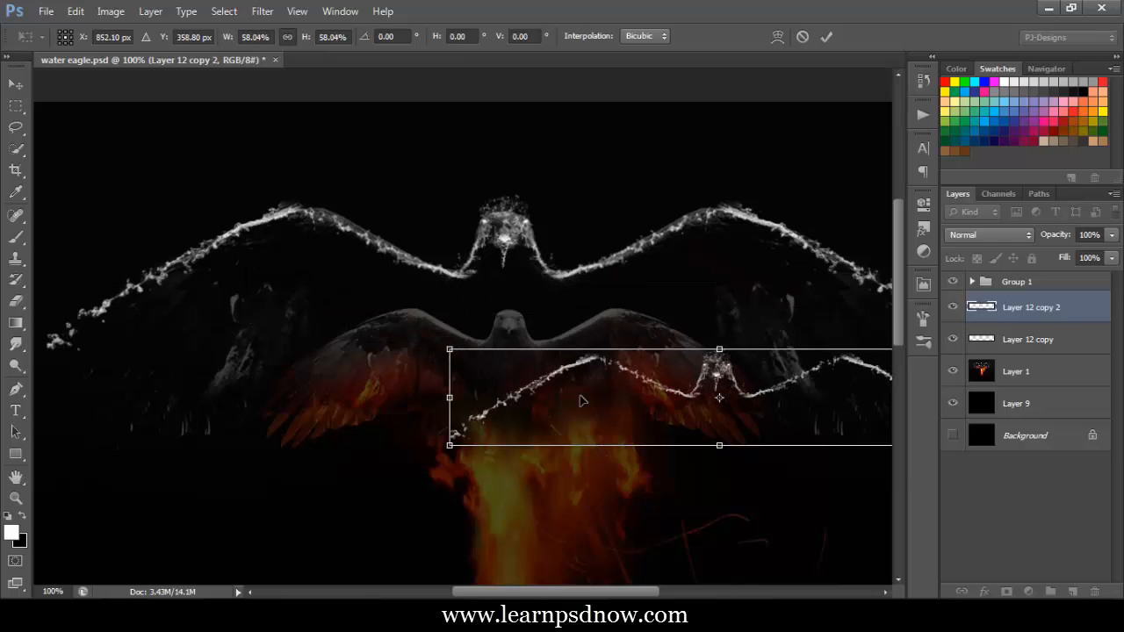
drag(579, 396, 370, 348)
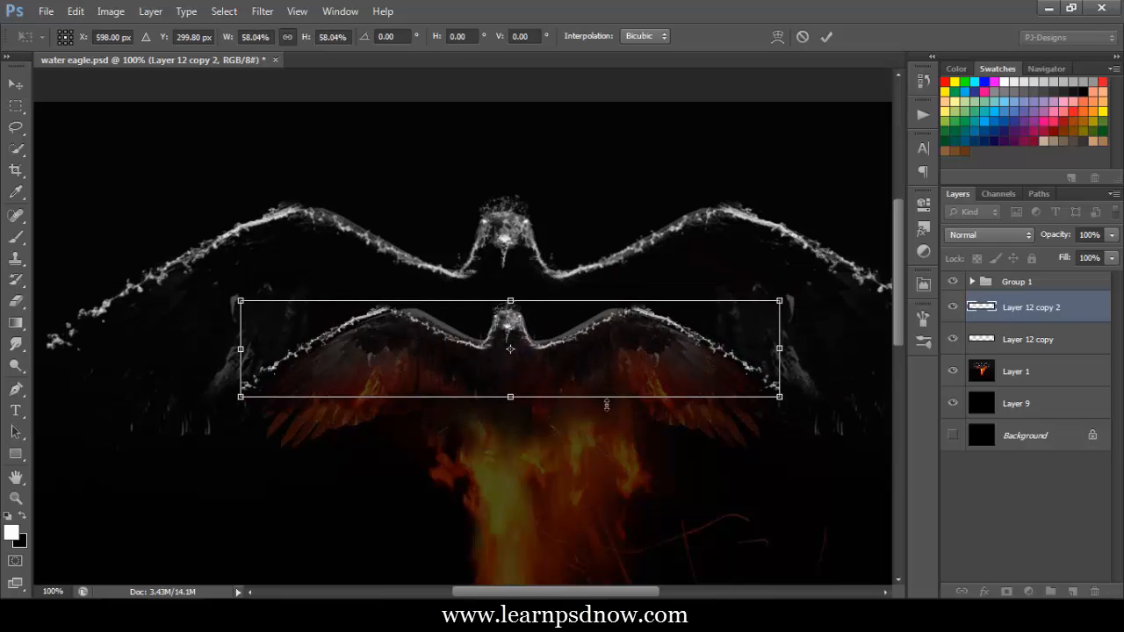
drag(780, 301, 752, 307)
drag(627, 363, 642, 356)
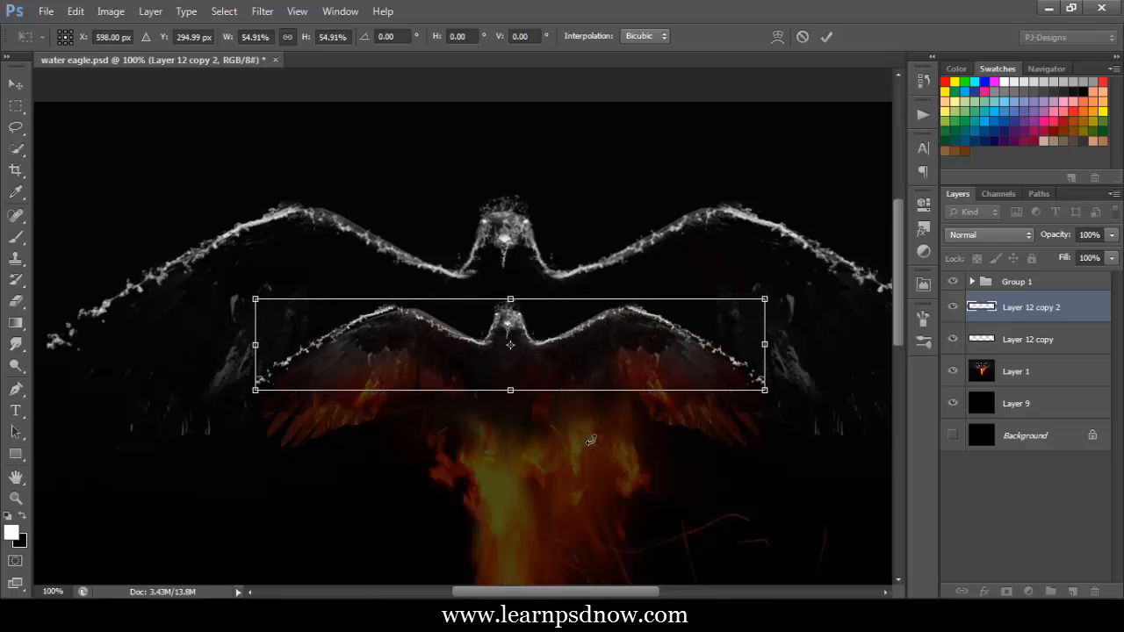
Warp the small outline slightly near the inner left-hand wing to follow the smaller eagle's edge
right_click(587, 223)
click(582, 201)
drag(433, 319, 440, 318)
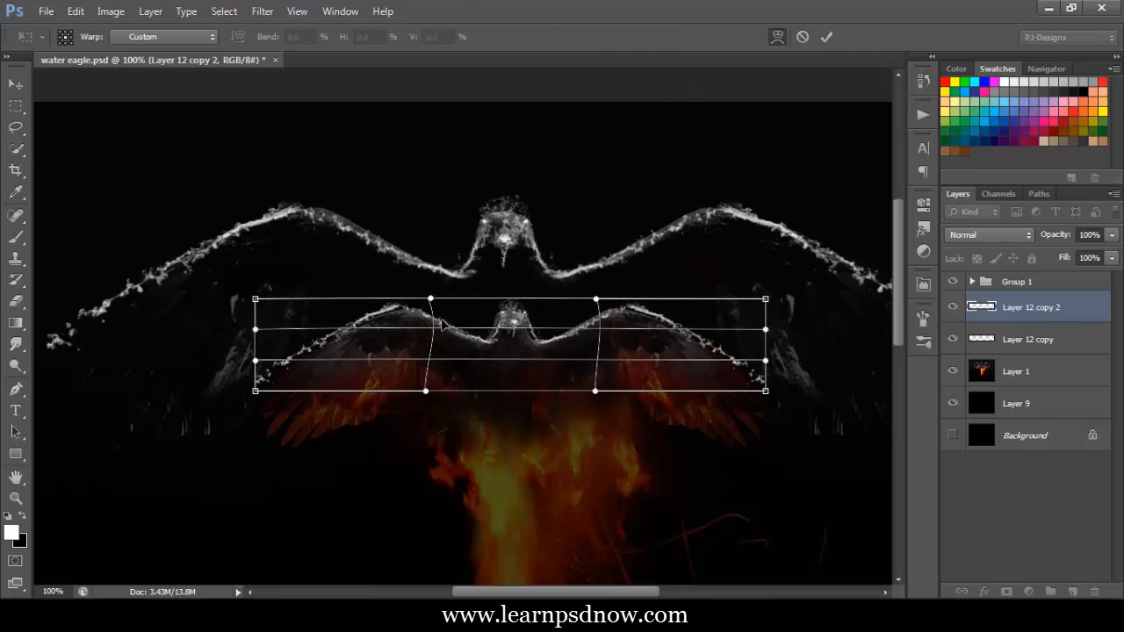
click(827, 36)
key(e)
scroll(901, 281, down, 3)
scroll(901, 275, up, 3)
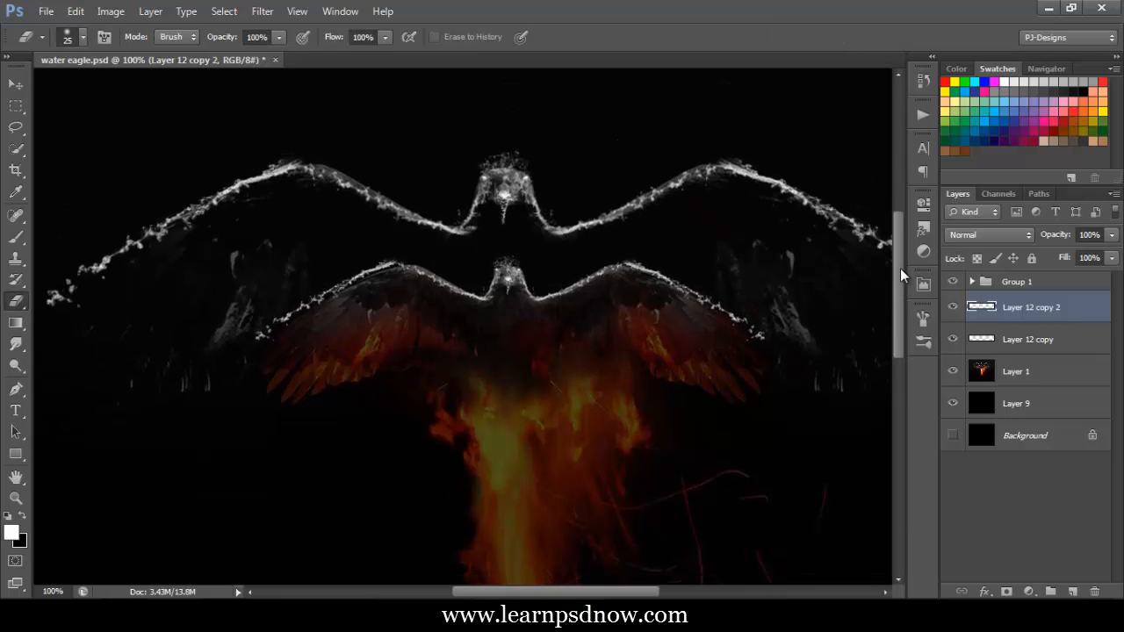
Stamp the 1403 px splash brush once at 411 px over the smaller eagle's left-hand wing on a new layer
click(1072, 593)
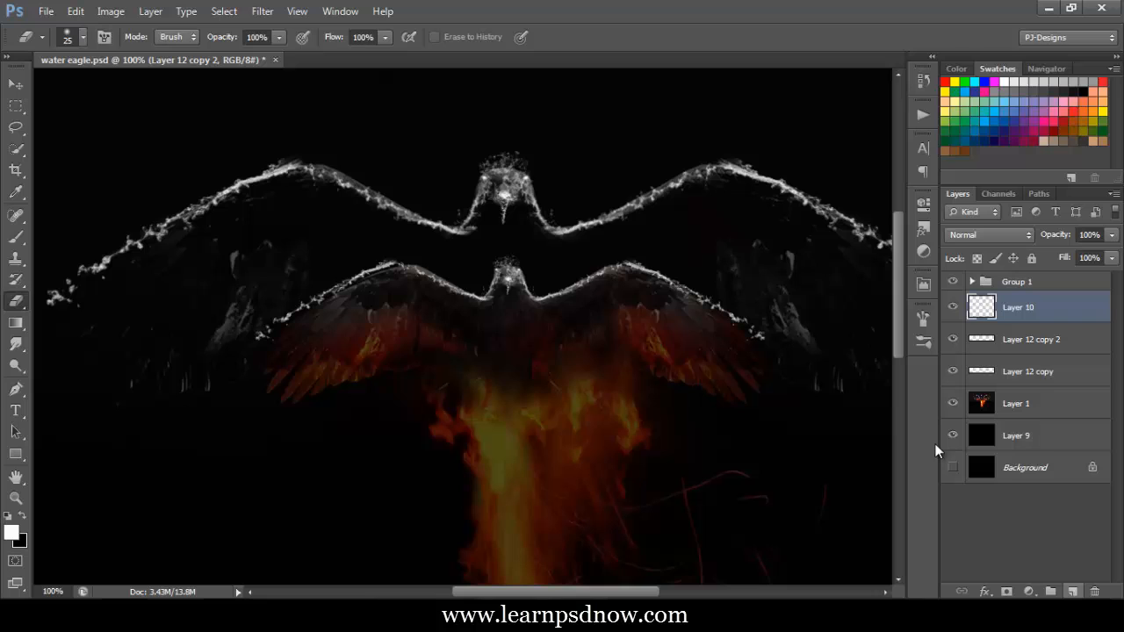
click(15, 239)
click(83, 37)
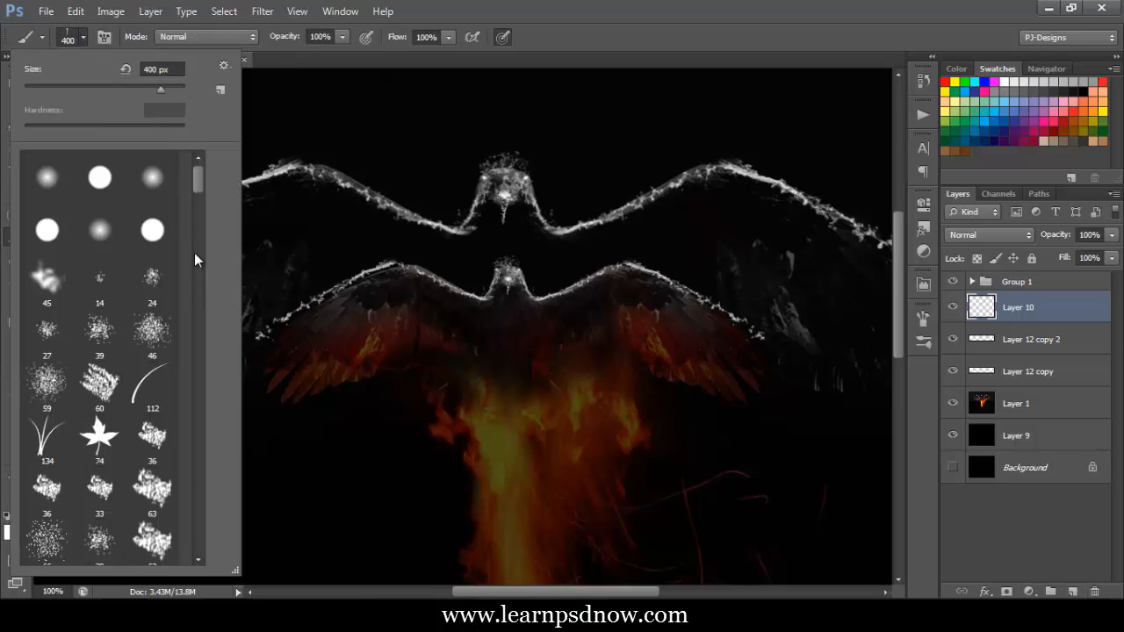
drag(195, 180, 201, 506)
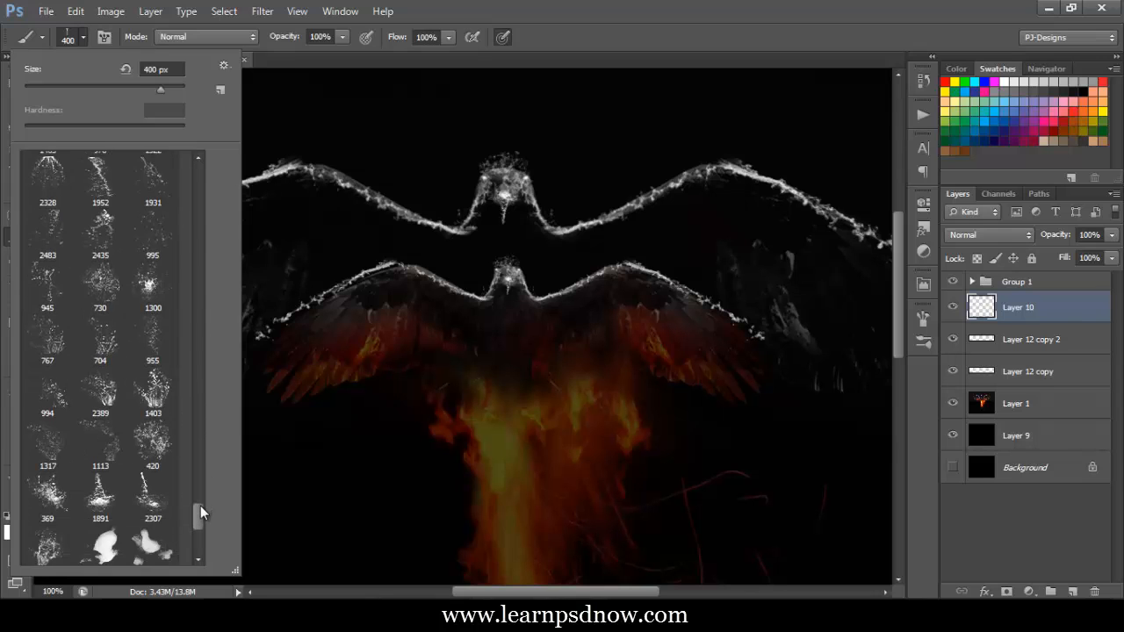
click(160, 378)
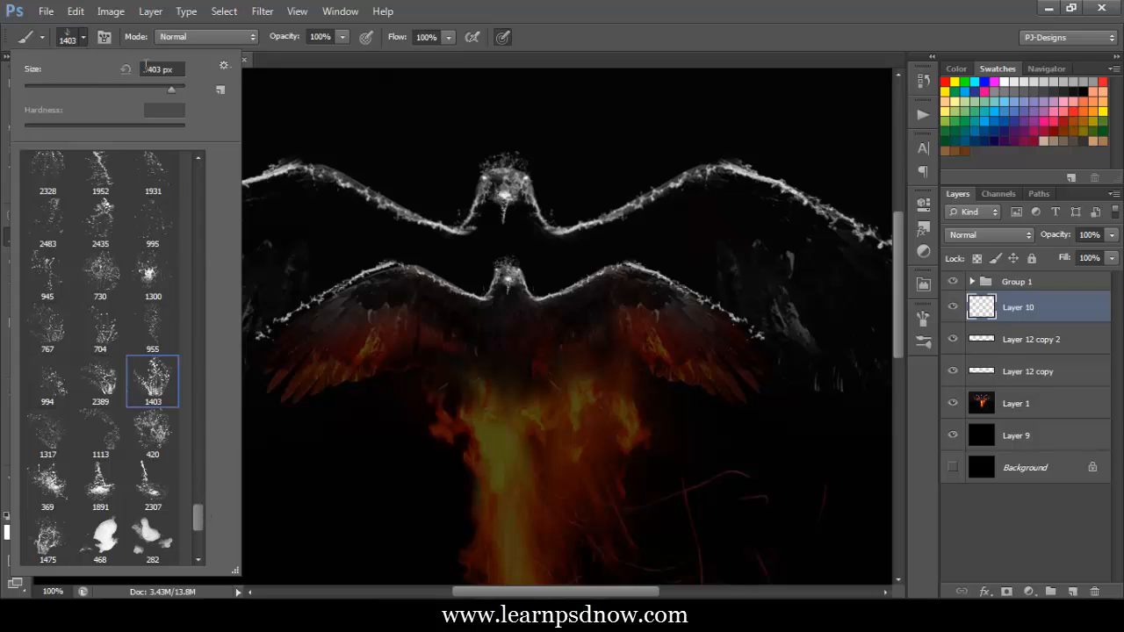
click(83, 40)
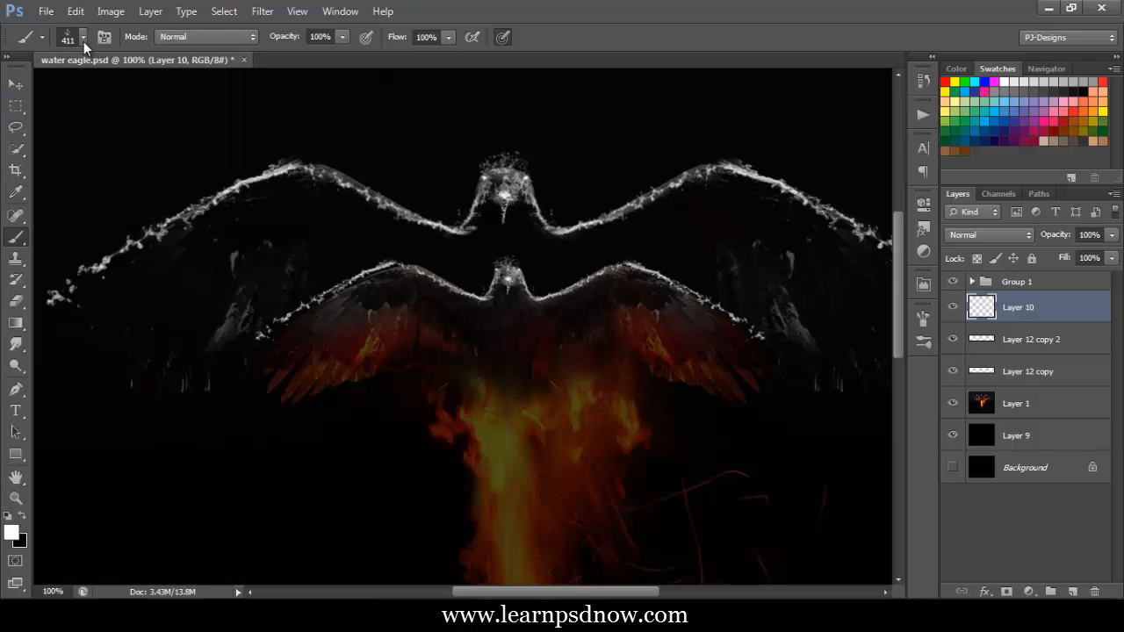
click(391, 313)
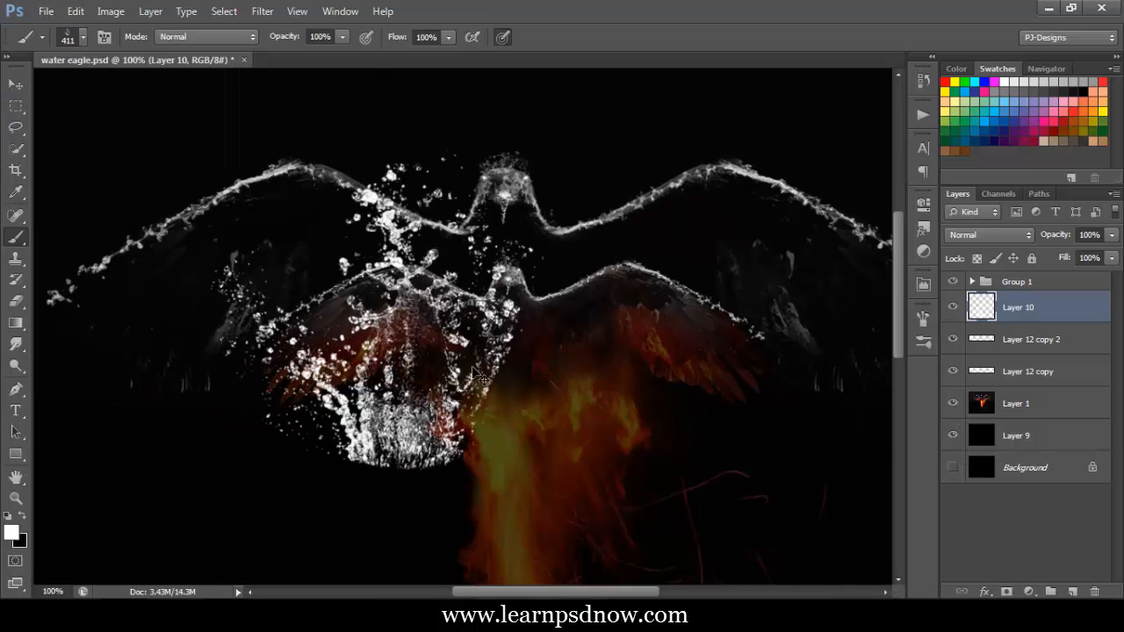
Flip the stamped splash both vertically and horizontally
key(ctrl+t)
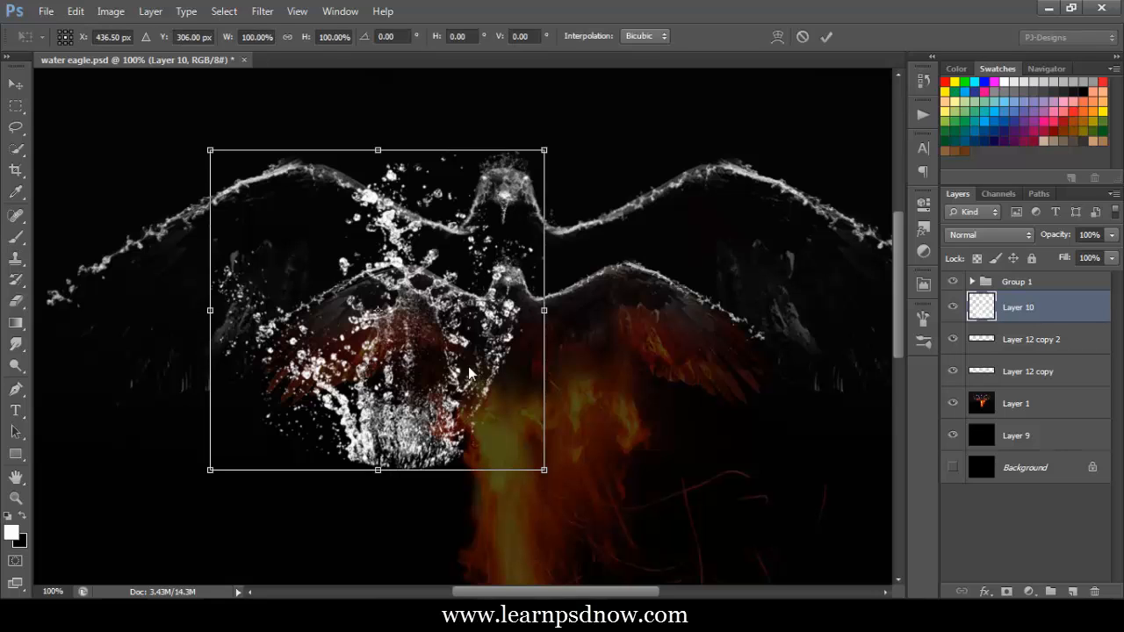
right_click(468, 366)
click(510, 354)
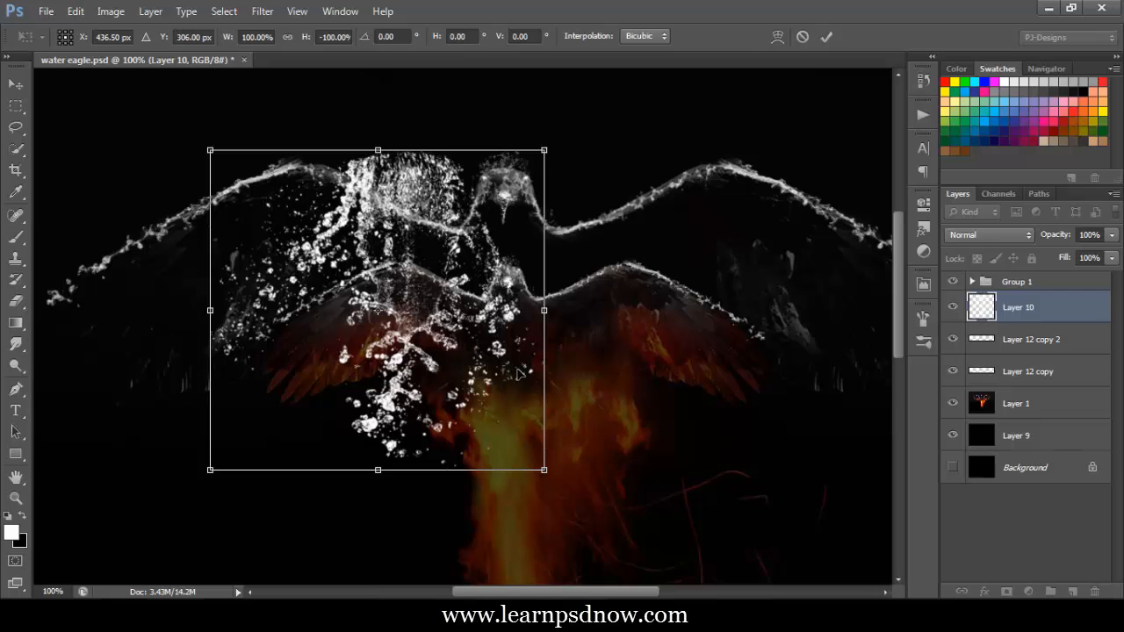
right_click(449, 360)
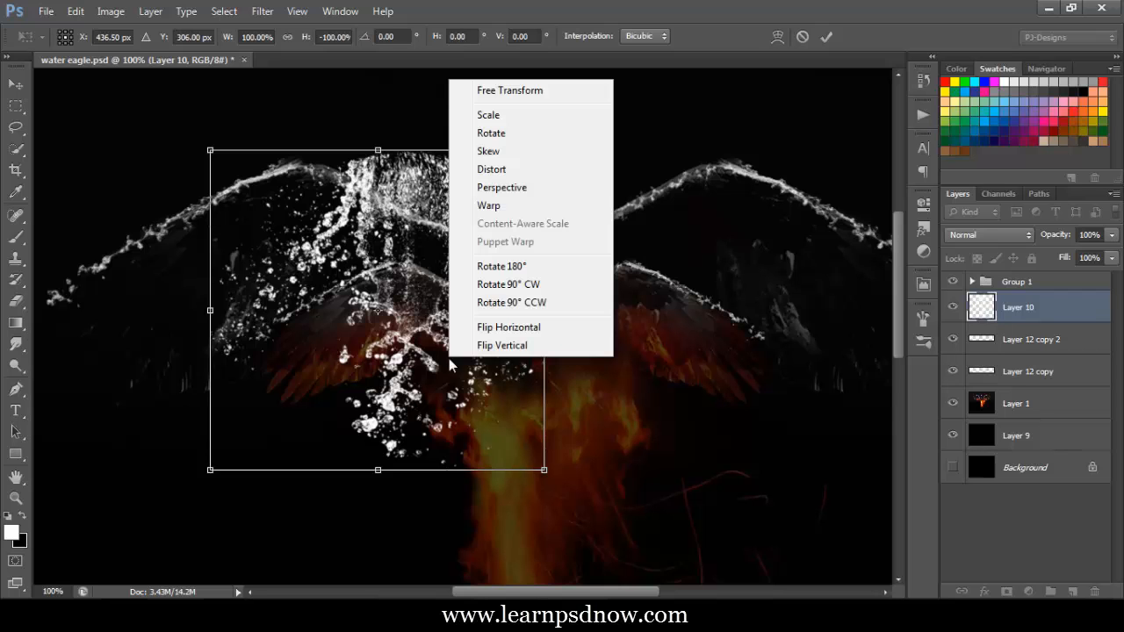
click(497, 330)
Rotate the splash to about -138.5° and move it beneath the upper edge of the large eagle's left-hand wing
drag(575, 321, 578, 446)
drag(490, 375, 333, 404)
drag(547, 424, 527, 477)
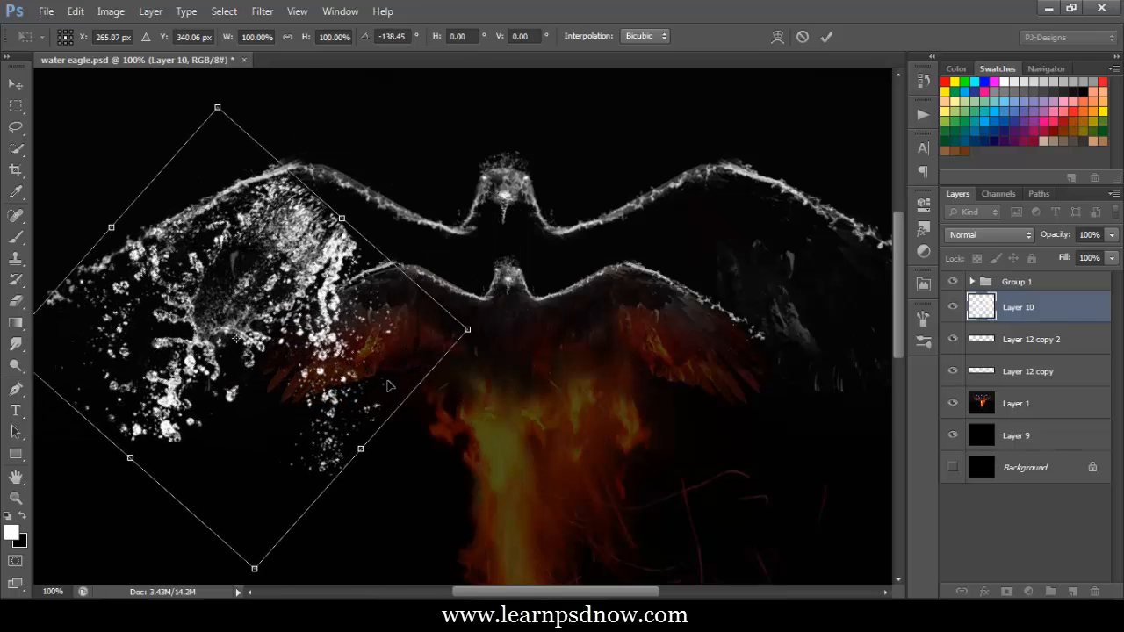
drag(356, 400, 384, 379)
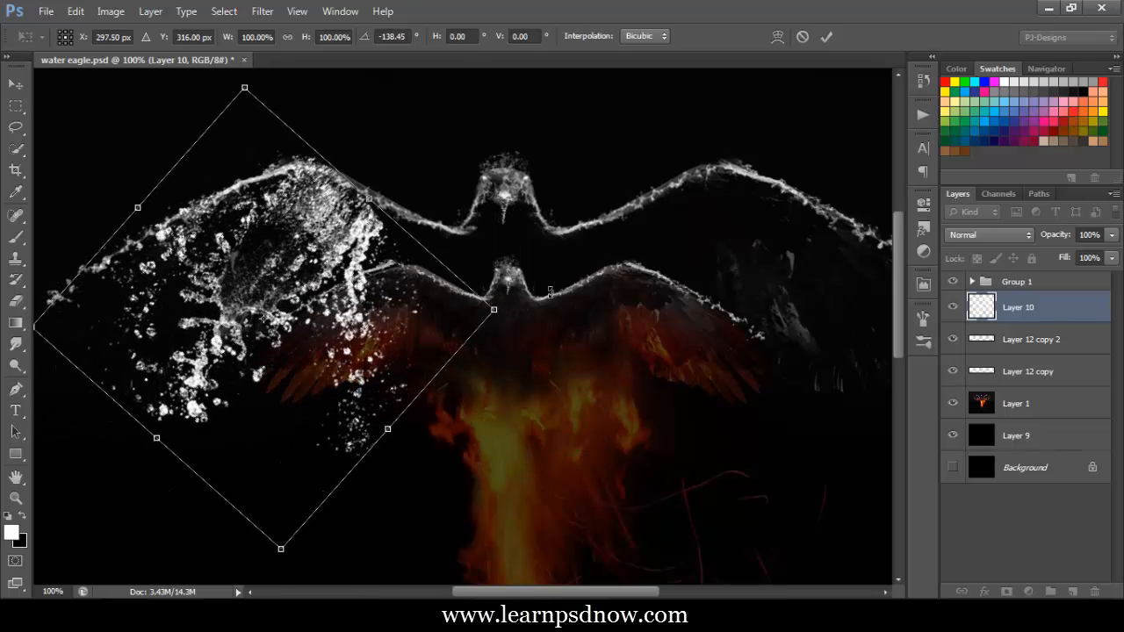
Distort the splash by pulling its inner corner toward the smaller eagle's head
drag(496, 312, 509, 304)
drag(518, 303, 519, 298)
click(15, 237)
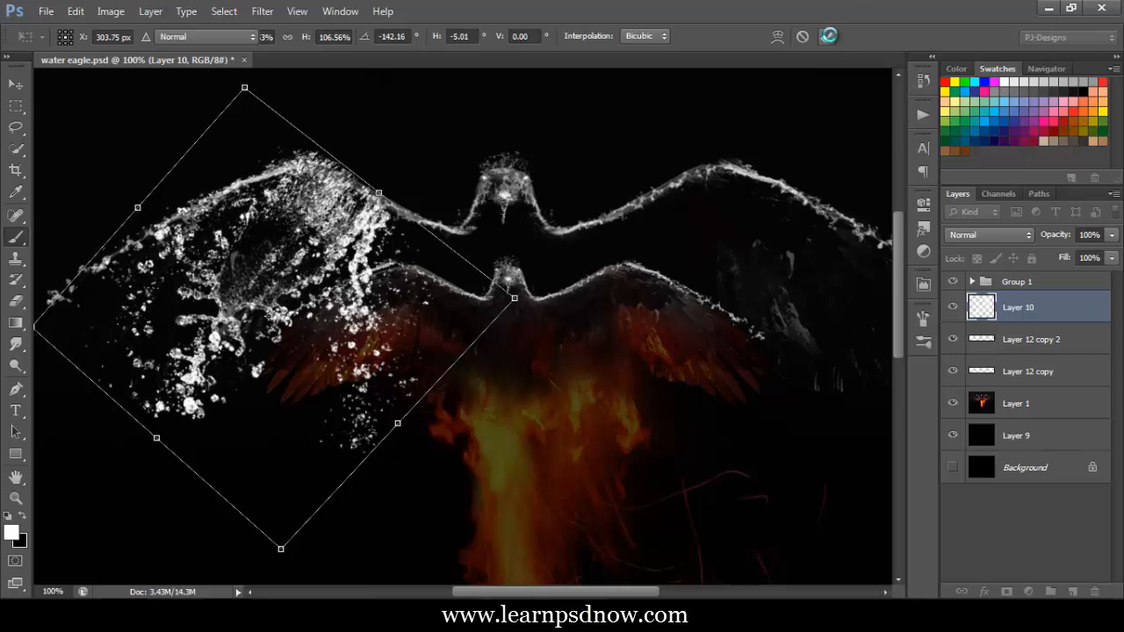
Erase the stray splash above the large left-hand wing's peak and the droplets covering the smaller eagle's left-hand wing
click(18, 301)
mouse_move(300, 151)
mouse_down()
mouse_move(353, 163)
mouse_move(278, 153)
mouse_up()
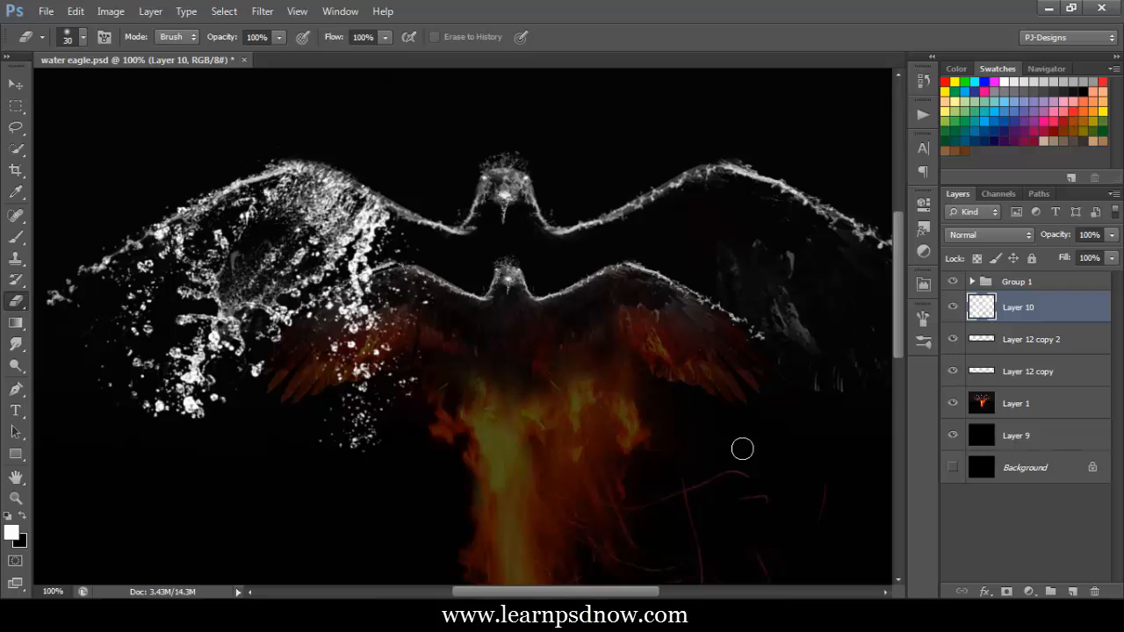
key(bracketright)
key(bracketright)
mouse_move(409, 382)
mouse_down()
mouse_move(296, 499)
mouse_move(315, 438)
mouse_move(373, 361)
mouse_move(328, 408)
mouse_move(408, 327)
mouse_move(319, 398)
mouse_move(390, 294)
mouse_move(337, 336)
mouse_move(384, 300)
mouse_move(313, 323)
mouse_move(288, 351)
mouse_up()
key(bracketleft)
key(bracketleft)
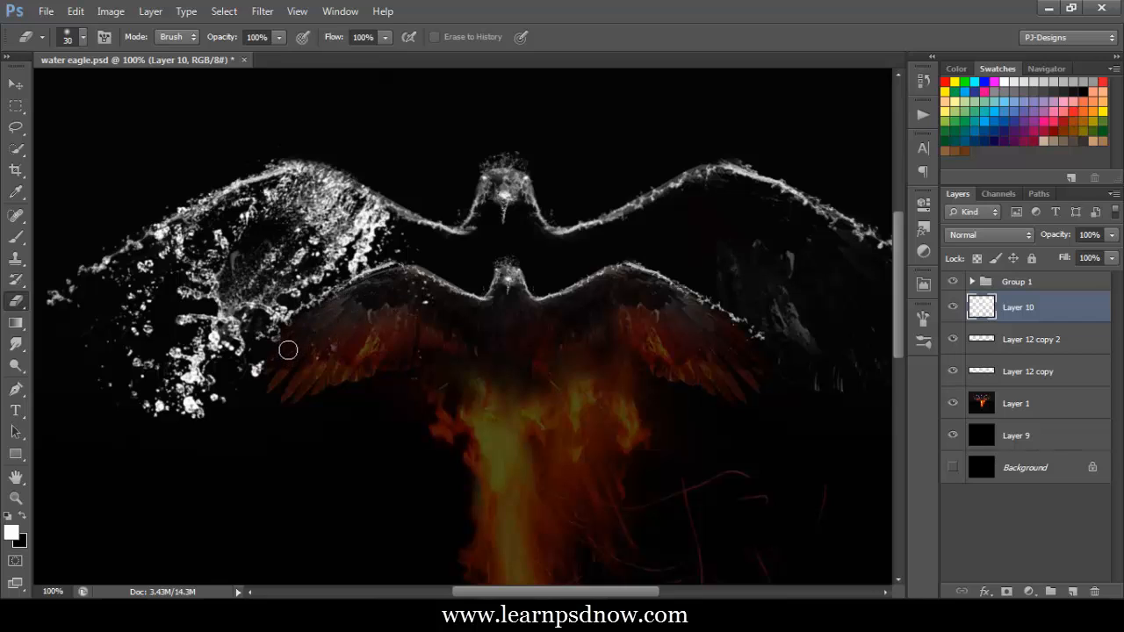
mouse_move(349, 301)
mouse_down()
mouse_move(309, 309)
mouse_move(251, 383)
mouse_move(268, 350)
mouse_move(379, 272)
mouse_move(410, 278)
mouse_up()
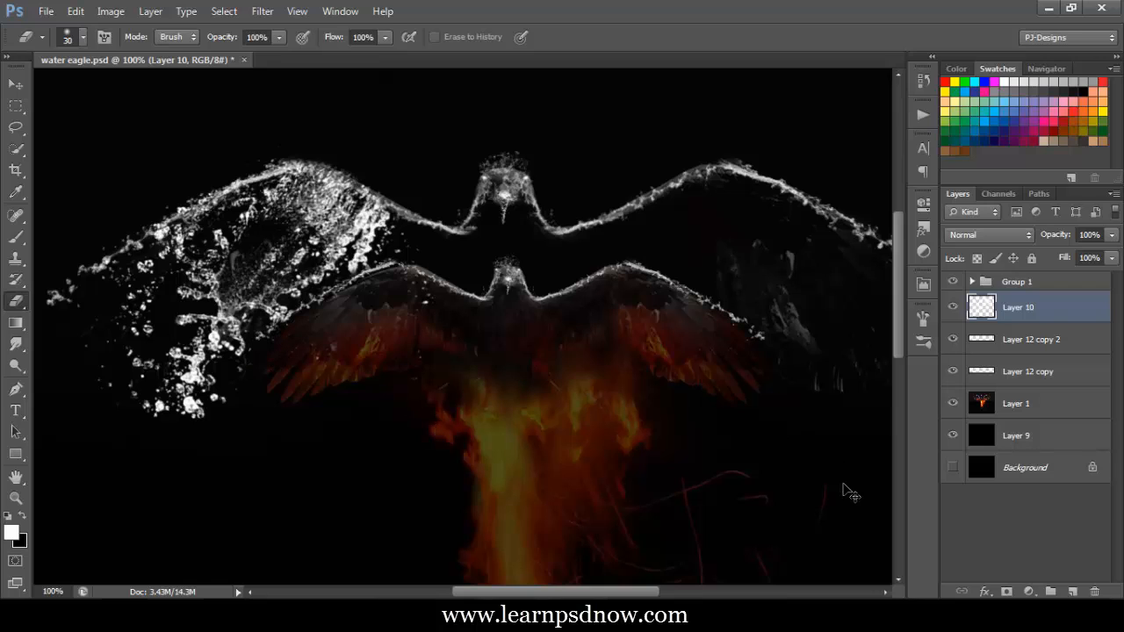
Duplicate the large left-hand wing splash layer and flip the copy horizontally
key(ctrl+j)
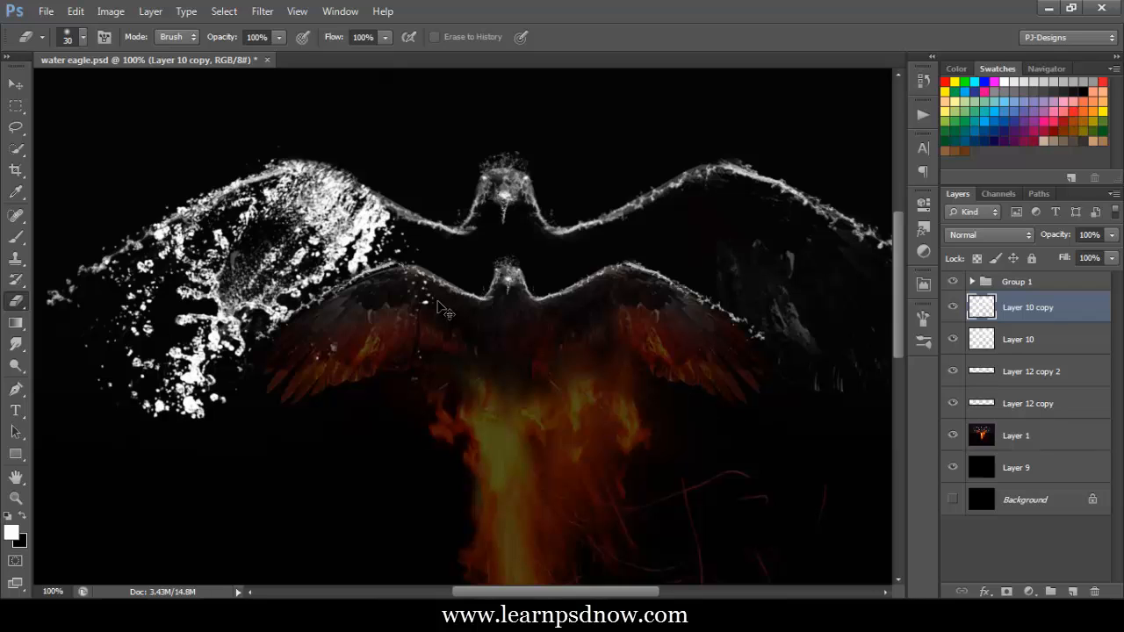
key(ctrl+t)
right_click(354, 314)
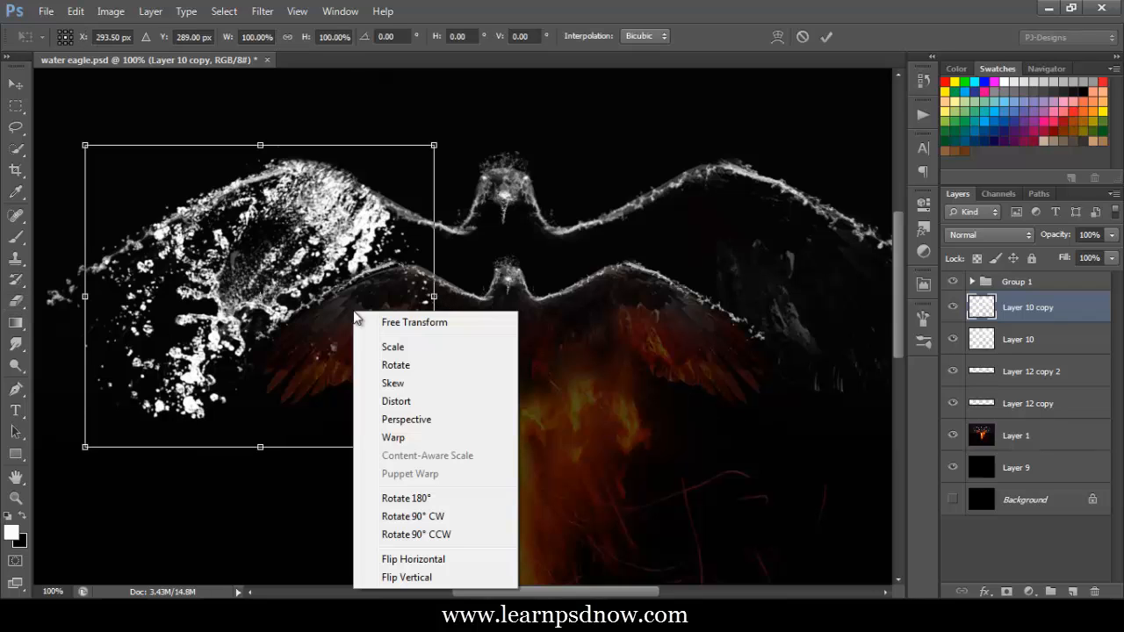
click(458, 559)
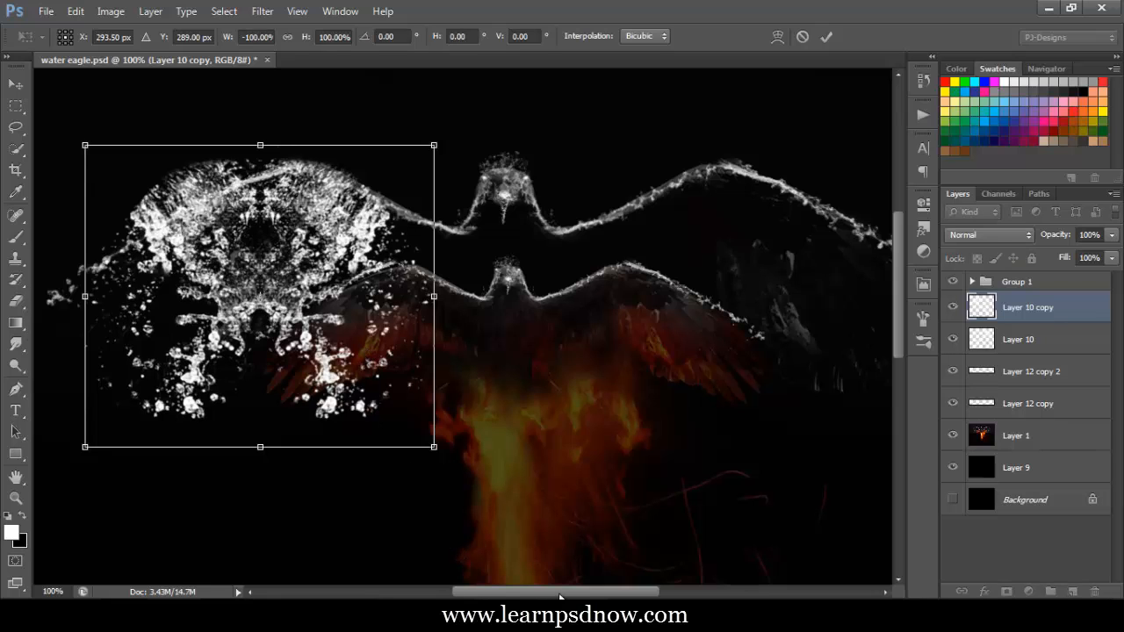
Move the flipped splash onto the large eagle's right-hand wing, nudging it 2 px left and 4 px down to meet the wing outline
drag(561, 598, 588, 598)
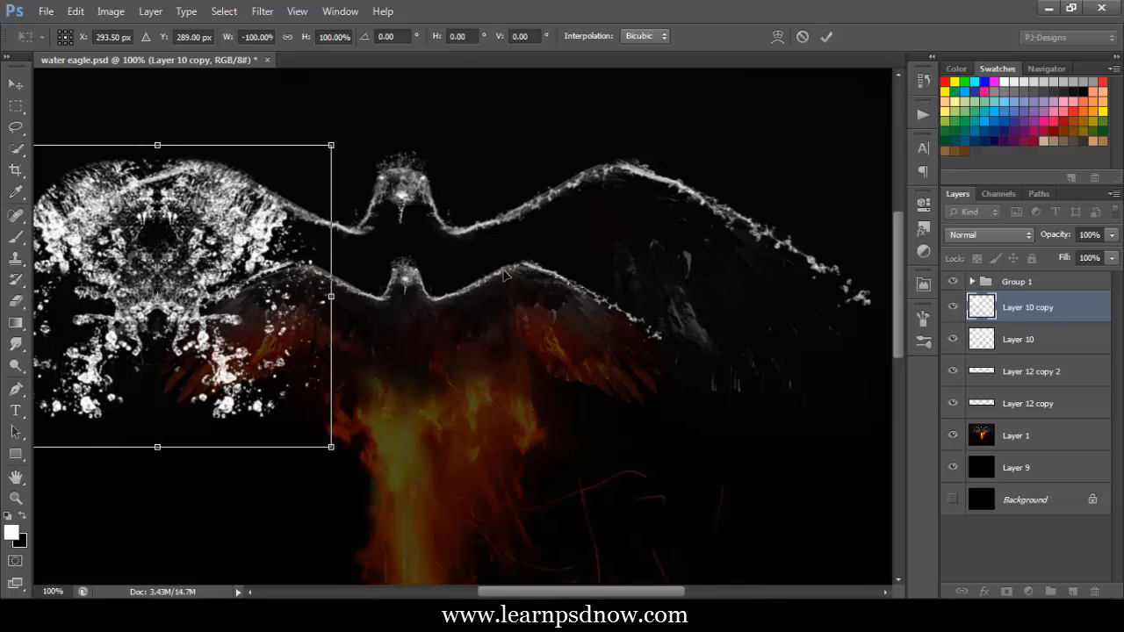
drag(321, 299, 782, 303)
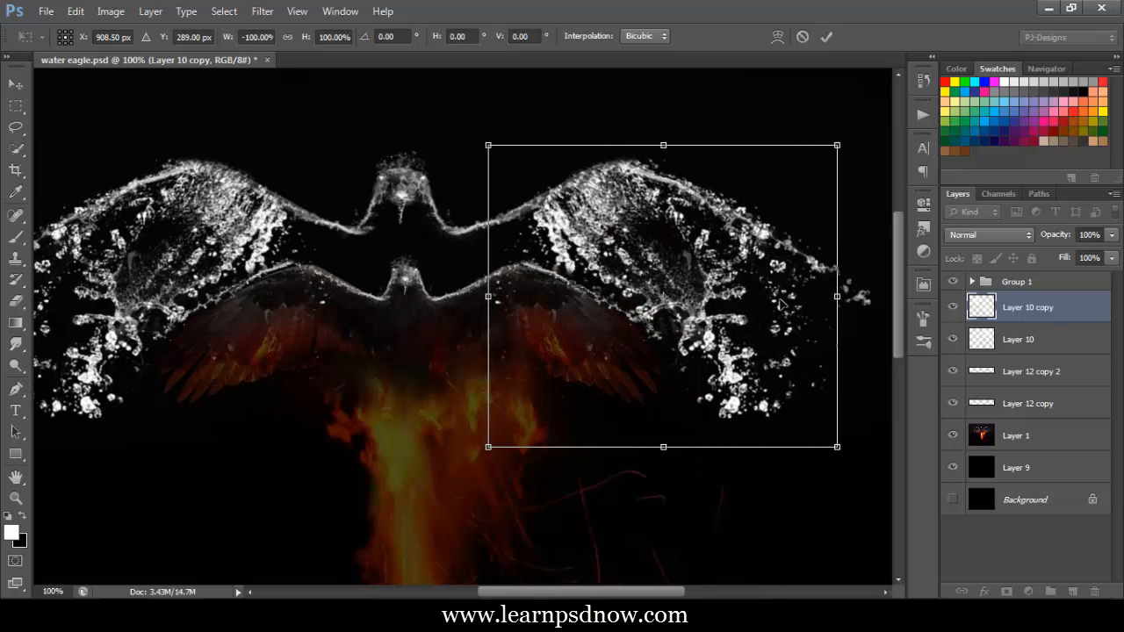
key(Left)
key(Left)
key(Down)
key(Down)
key(Down)
key(Down)
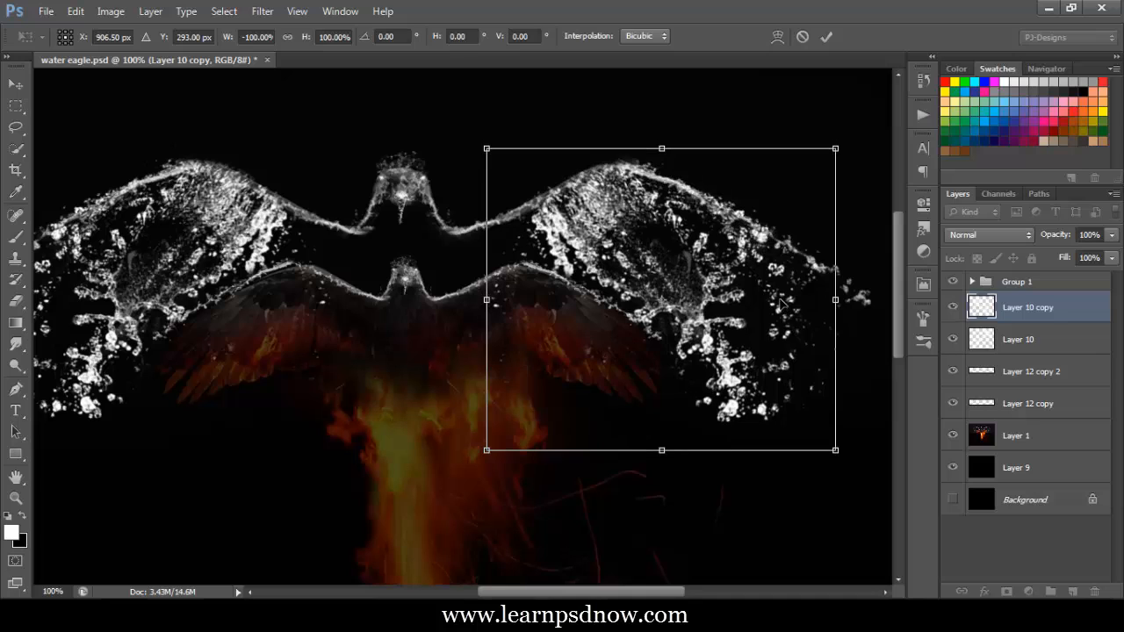
key(Return)
key(e)
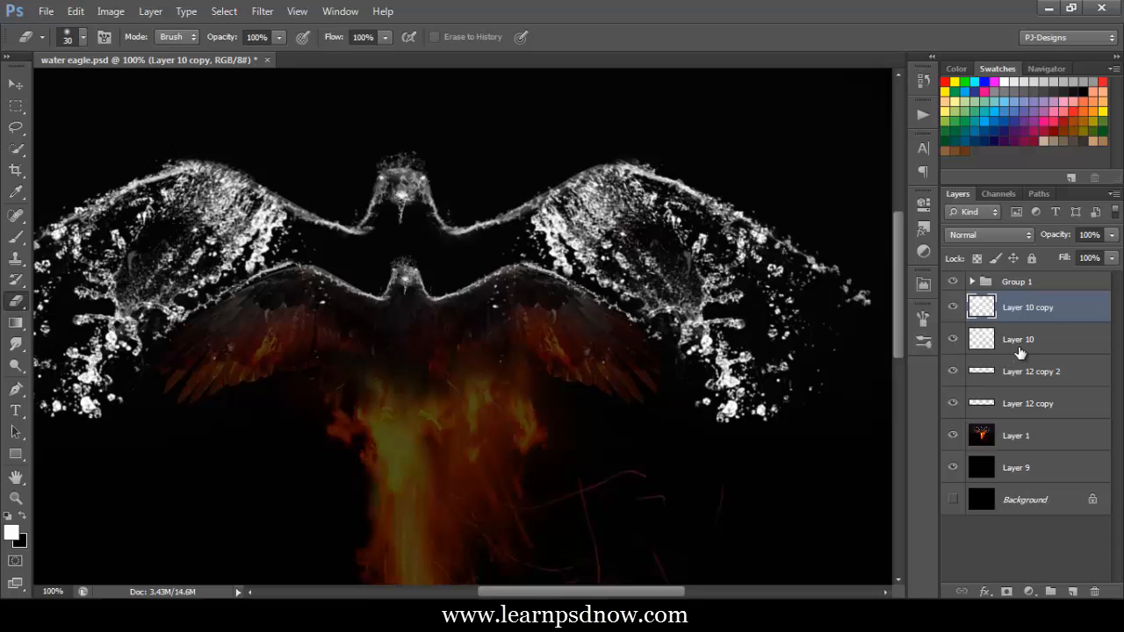
Duplicate both large wing splashes, scale the copies down to roughly half size and fit them over the smaller eagle's wings
shift+click(1058, 348)
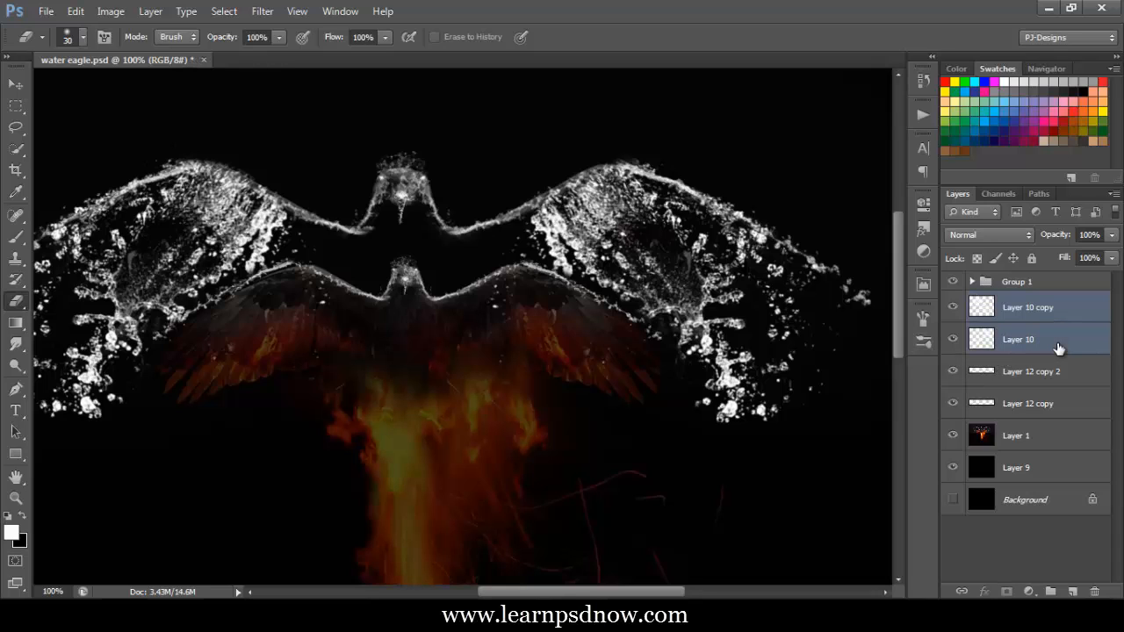
key(ctrl+j)
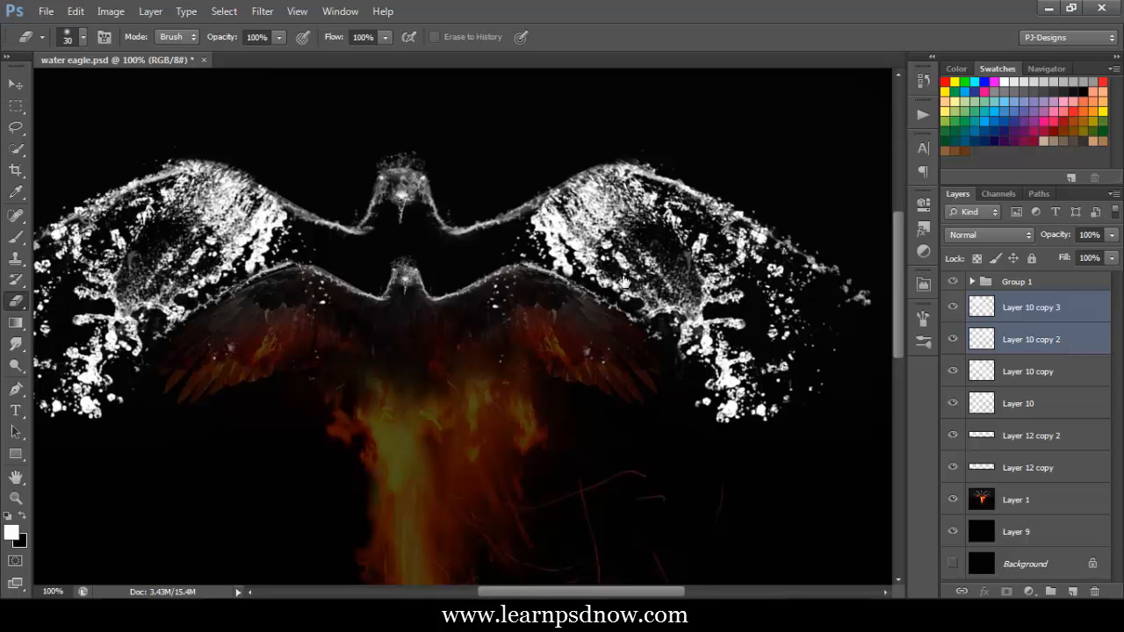
key(ctrl+t)
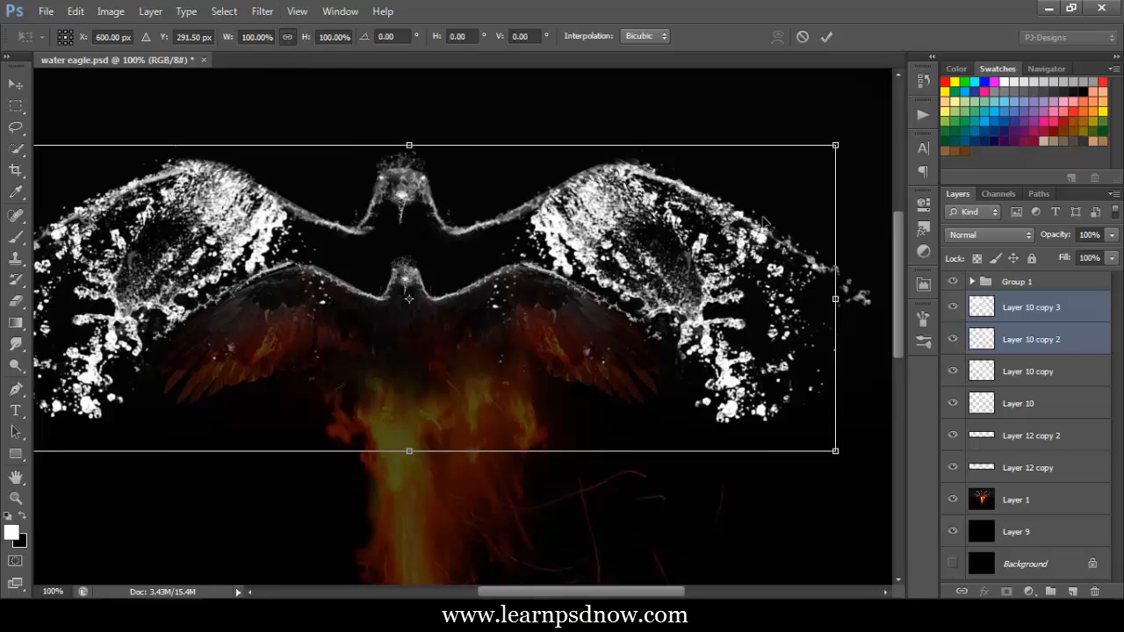
drag(741, 175, 549, 343)
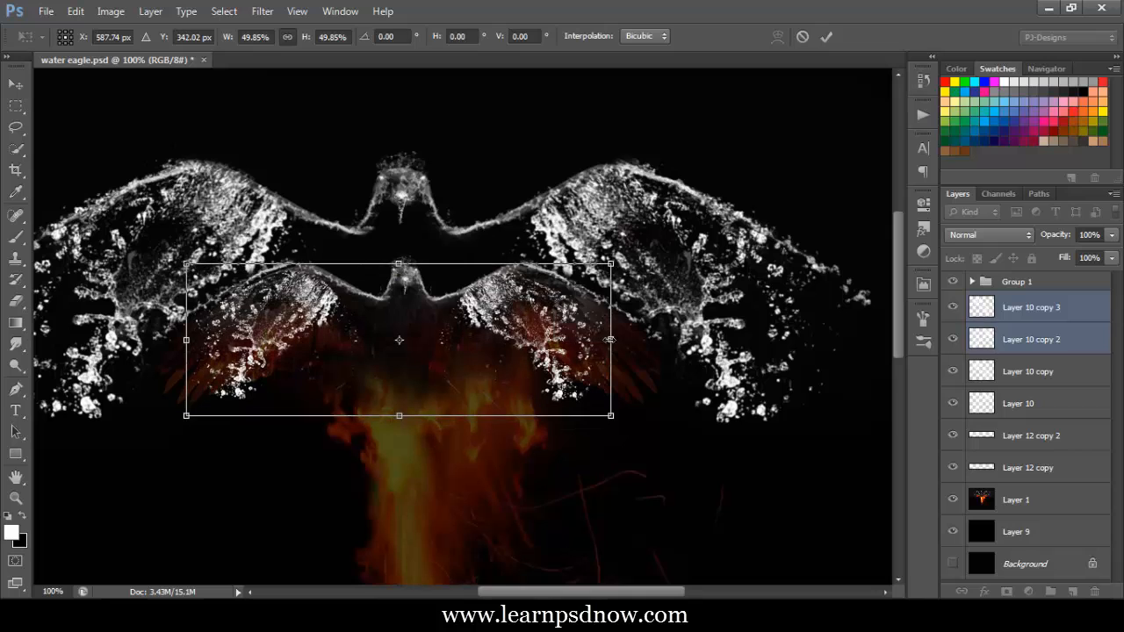
drag(612, 272, 658, 246)
mouse_move(571, 331)
mouse_down()
mouse_move(541, 342)
mouse_move(548, 349)
mouse_up()
click(826, 36)
key(e)
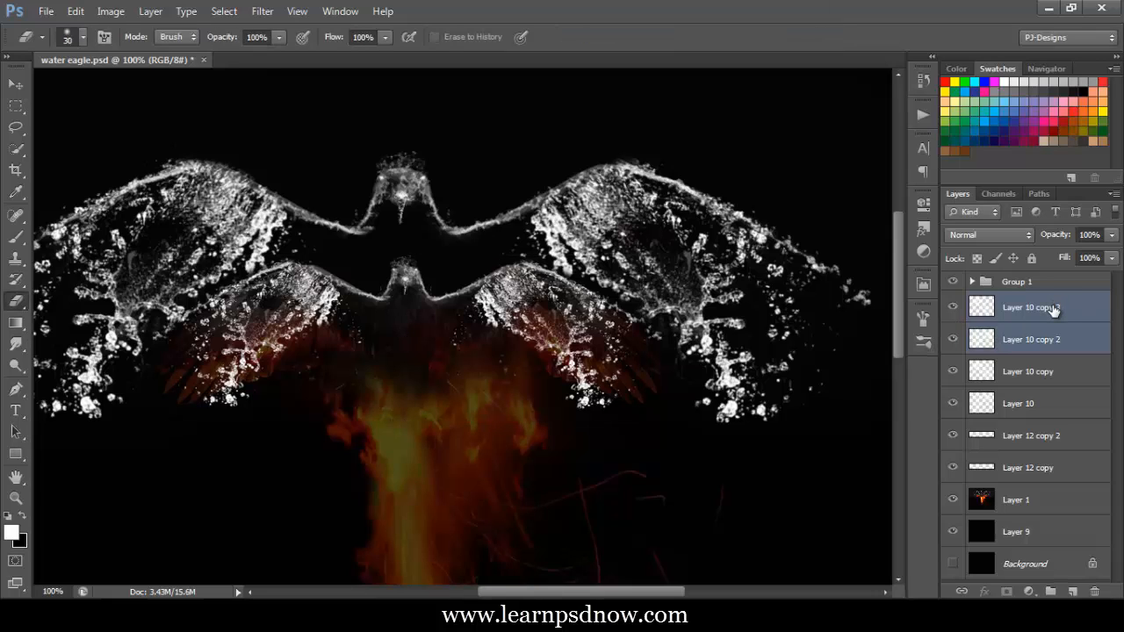
Distort the smaller eagle's right-hand wing splash, shifting its inner edge slightly up toward the body and its lower outer corner down and outward
click(1053, 309)
click(953, 307)
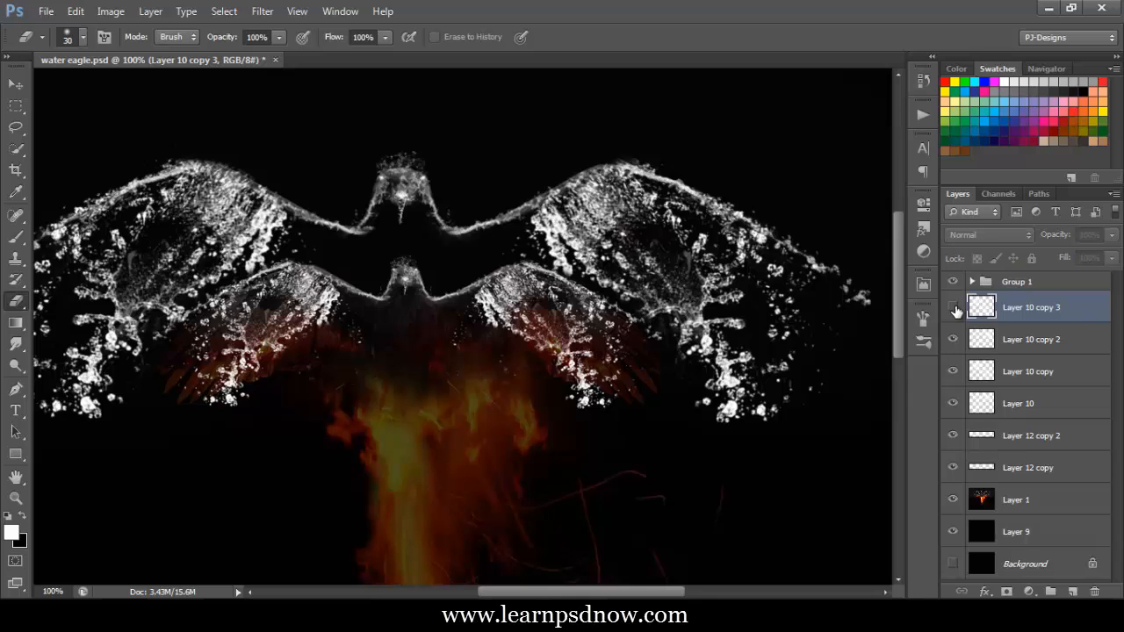
click(953, 307)
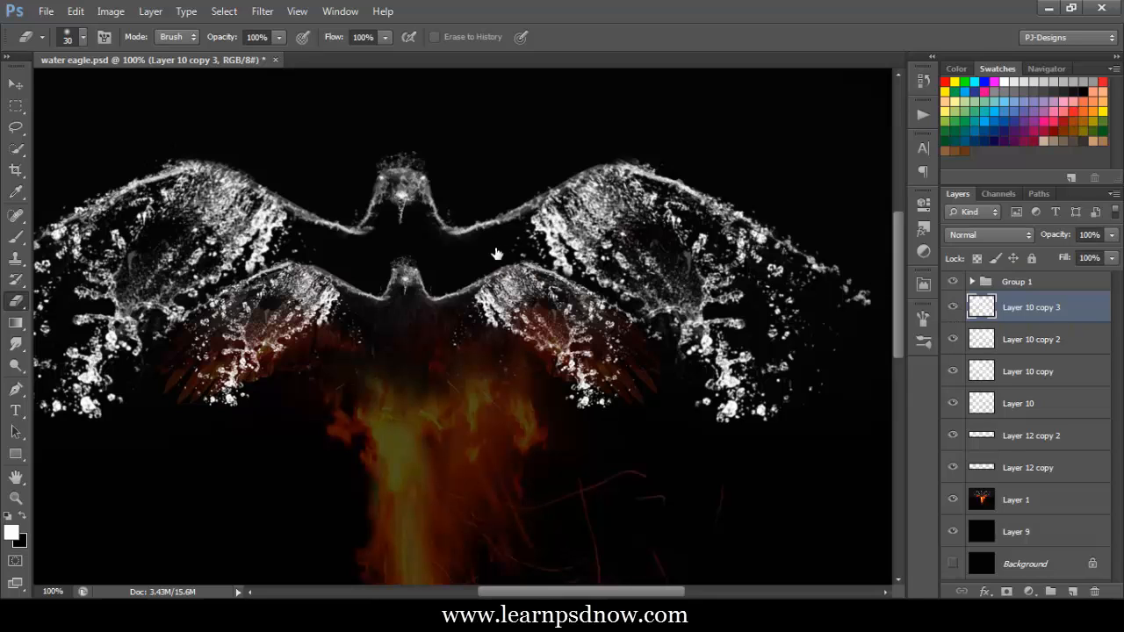
key(ctrl+t)
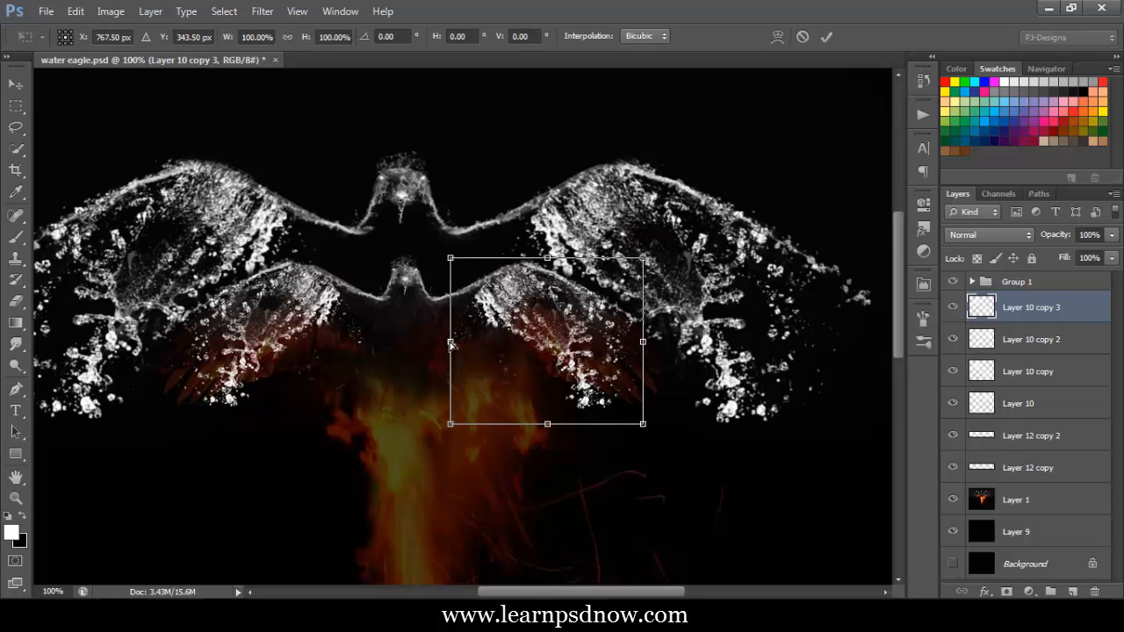
drag(447, 342, 446, 338)
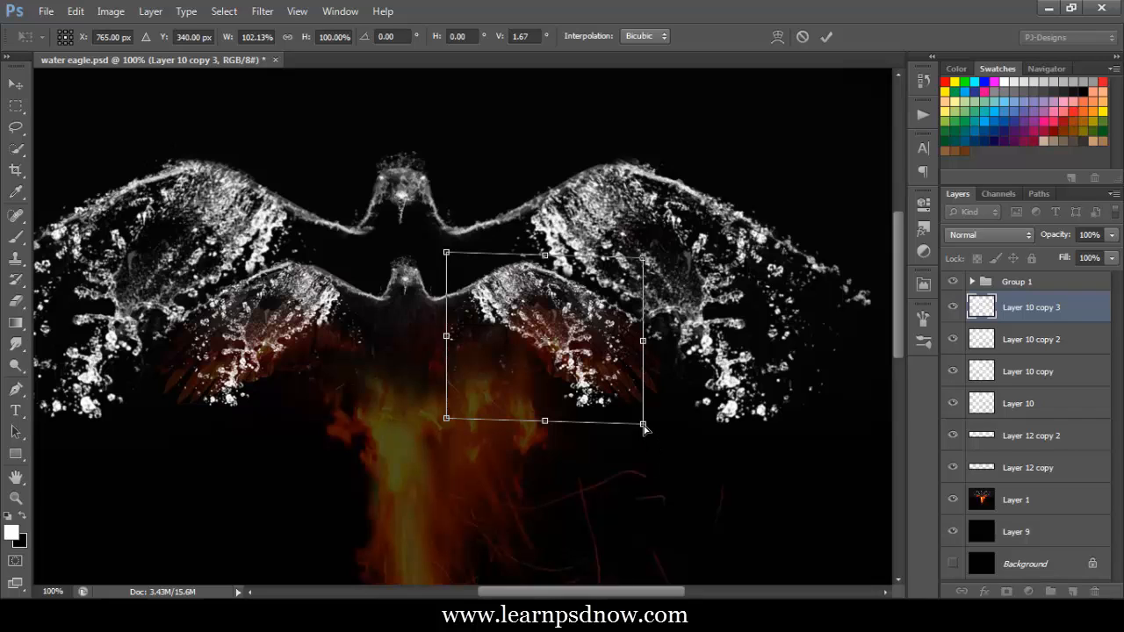
drag(643, 423, 652, 440)
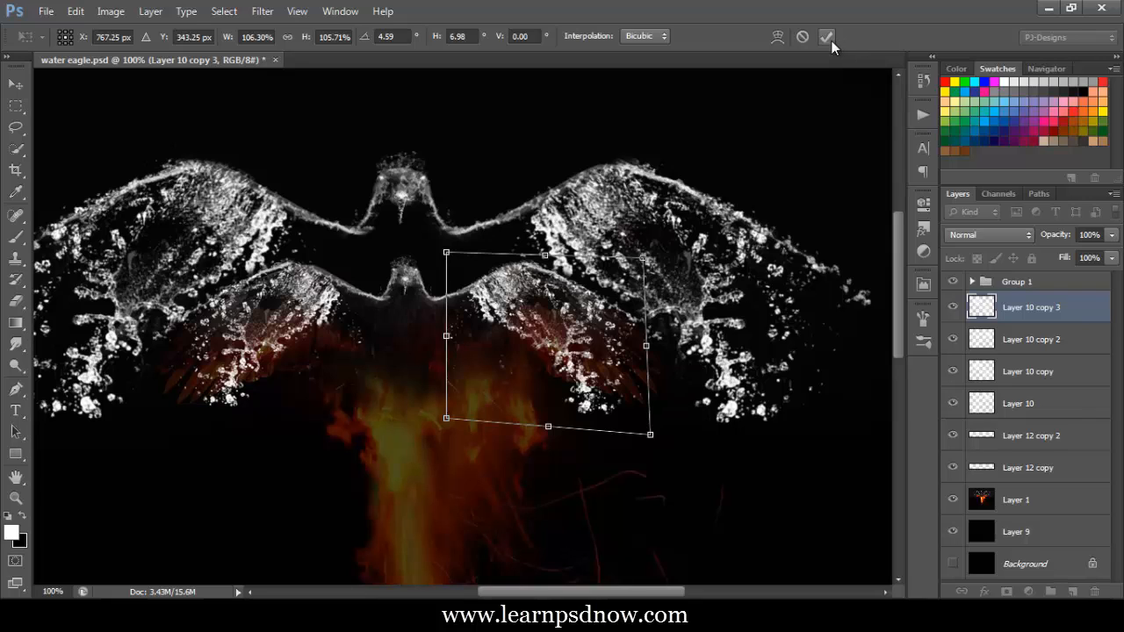
click(826, 37)
key(e)
Distort the smaller eagle's left-hand wing splash by raising its inner edge and pulling its lower outer corner slightly down and outward
click(1014, 342)
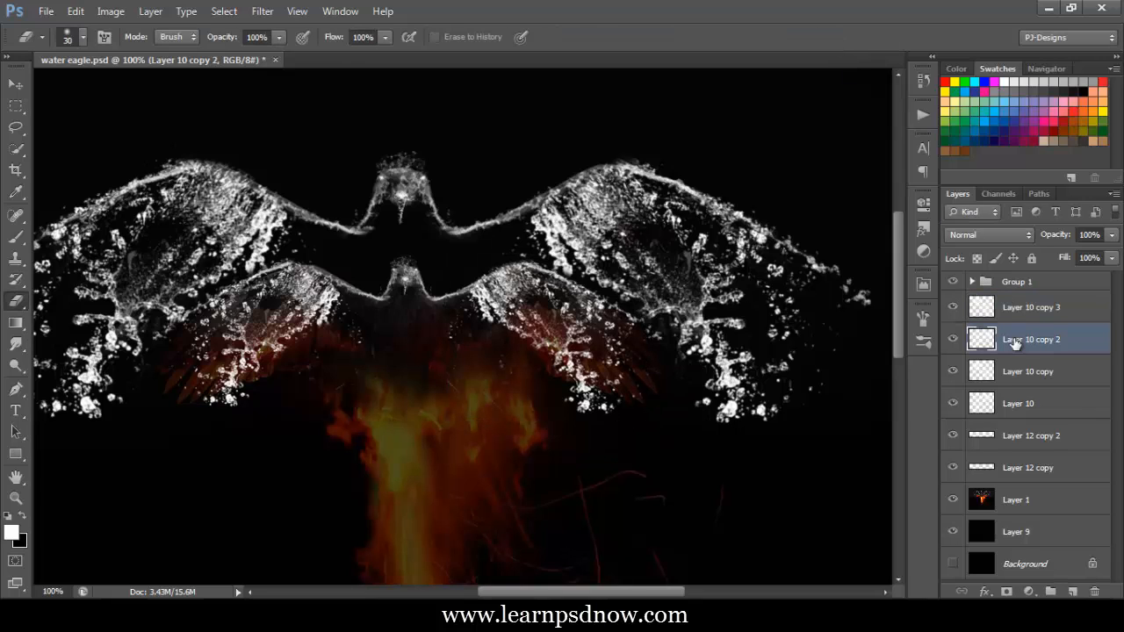
key(ctrl+t)
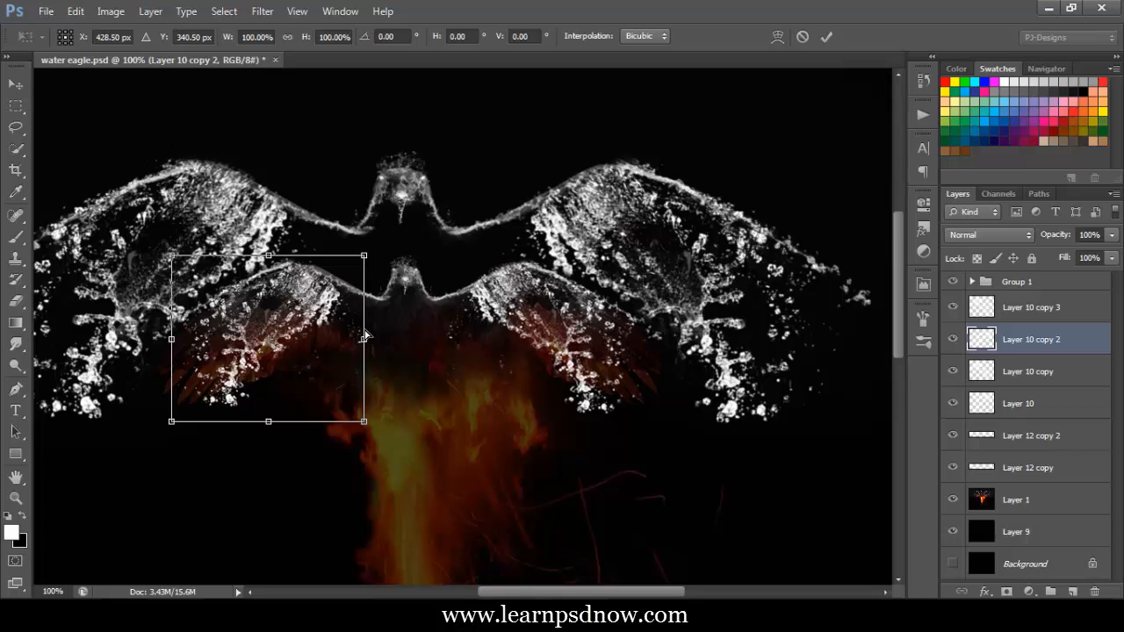
drag(365, 331, 365, 324)
drag(172, 424, 168, 429)
click(827, 37)
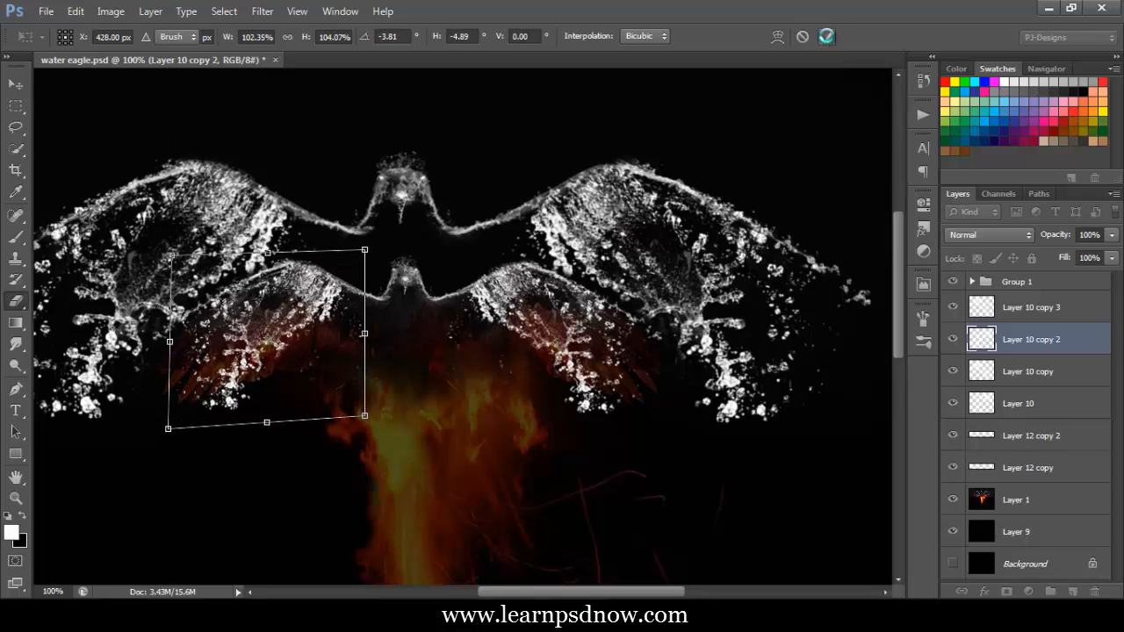
Duplicate the smaller left-hand wing splash, scale the copy to about 76.5%, rotate it to about -13.8° and place it beside the body
key(ctrl+j)
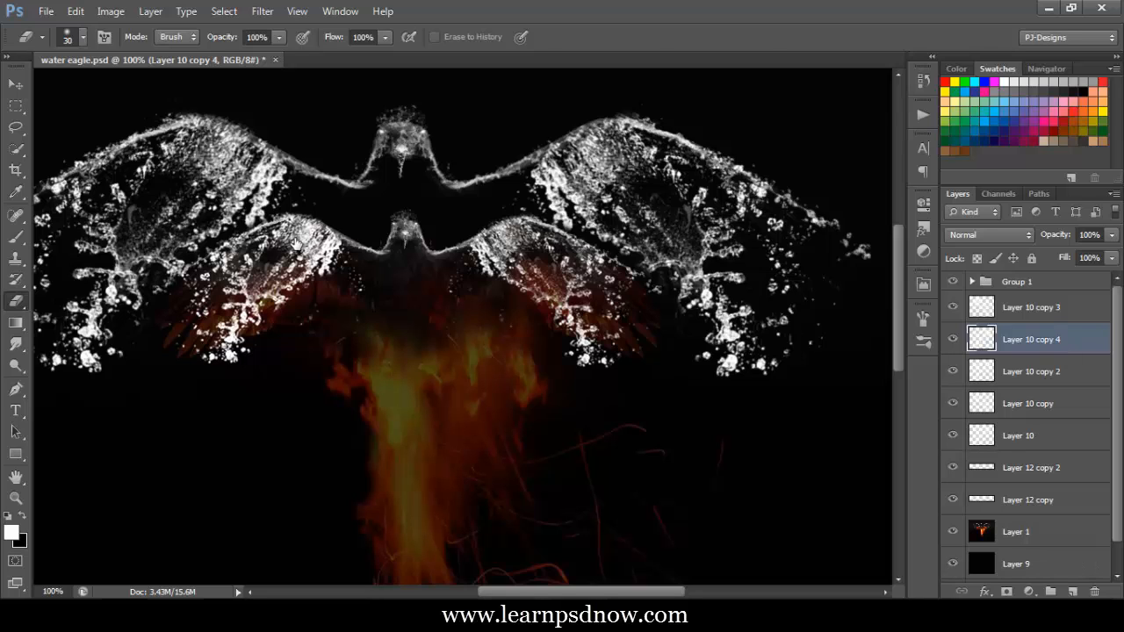
key(ctrl+t)
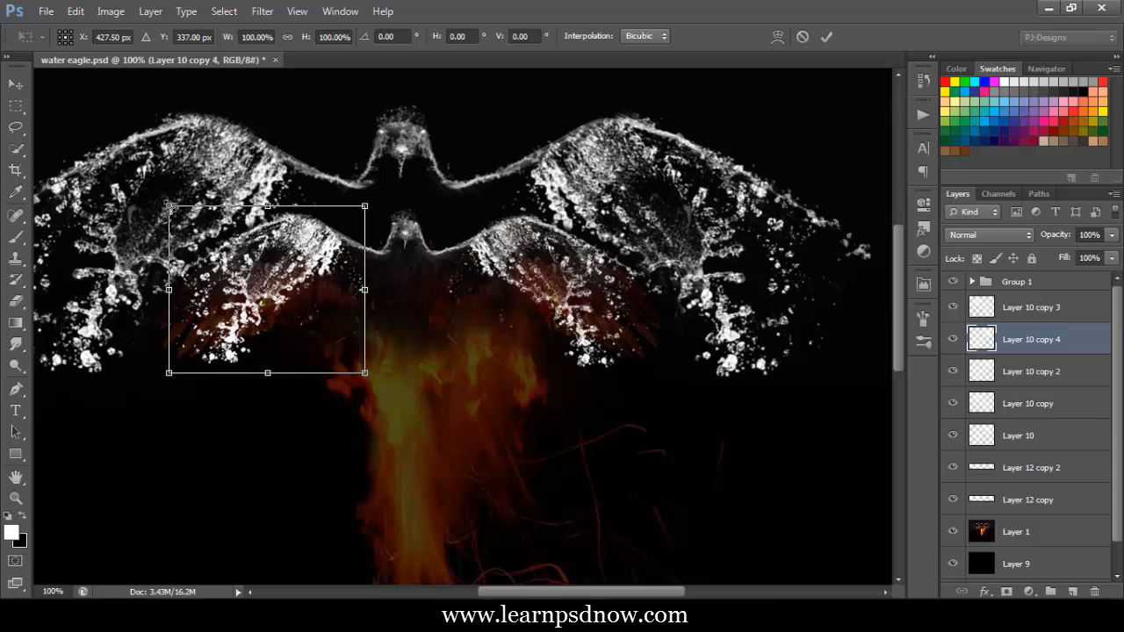
drag(168, 206, 215, 246)
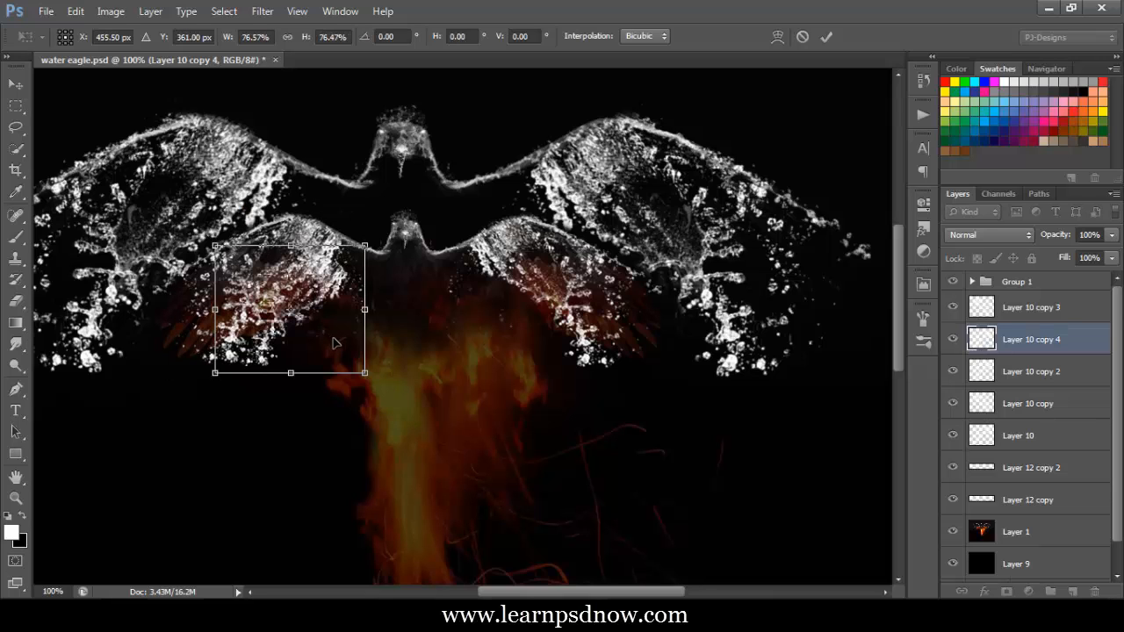
drag(342, 342, 446, 330)
mouse_move(385, 353)
mouse_down()
mouse_move(381, 326)
mouse_move(385, 336)
mouse_up()
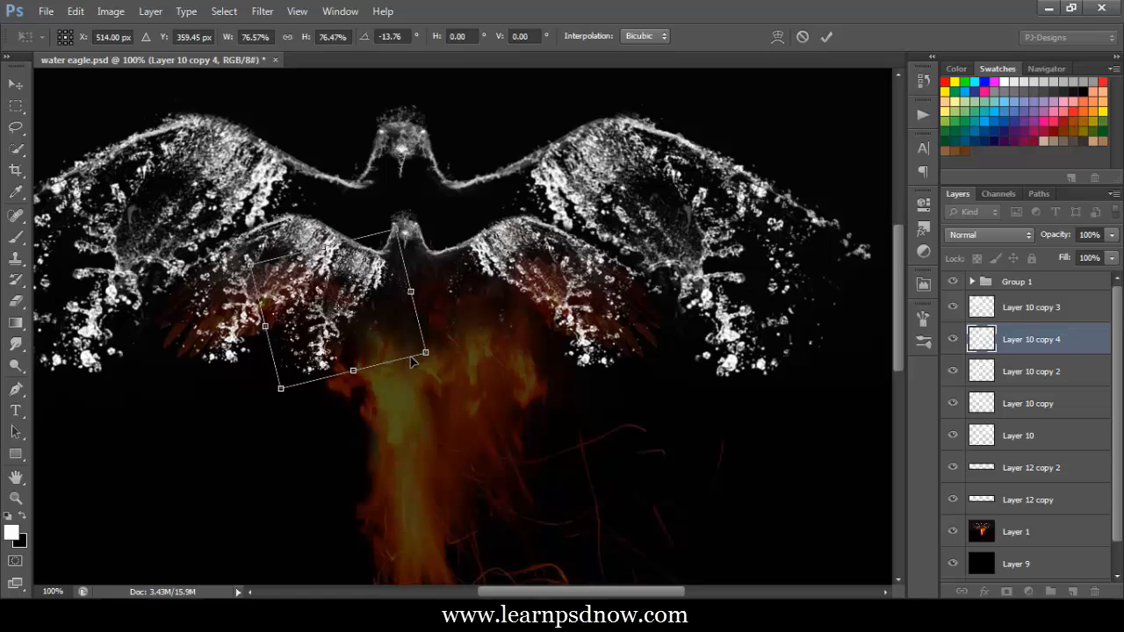
key(Return)
key(e)
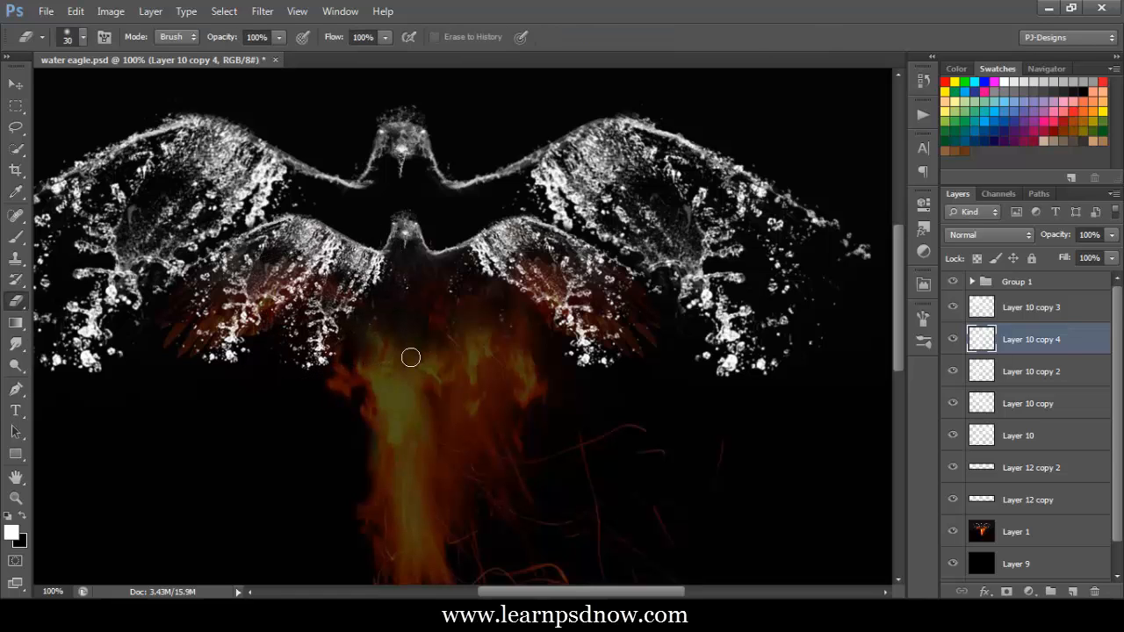
Duplicate the inner wing splash, flip the copy horizontally and place it on the inner part of the smaller eagle's right-hand wing
key(ctrl+j)
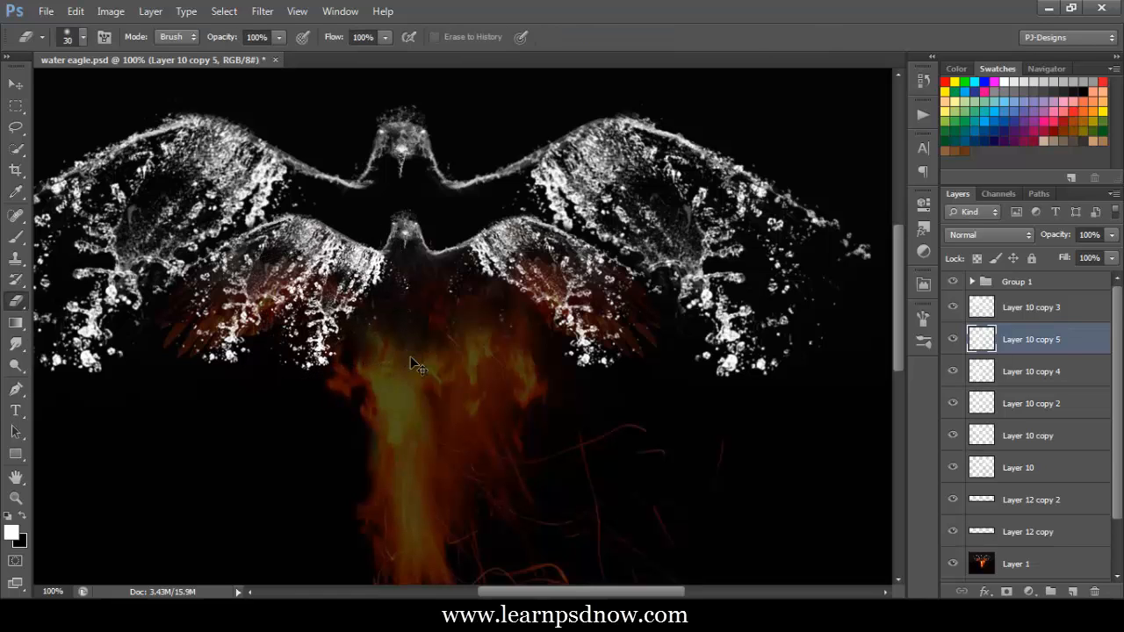
key(ctrl+t)
right_click(351, 293)
click(395, 536)
drag(382, 291, 516, 290)
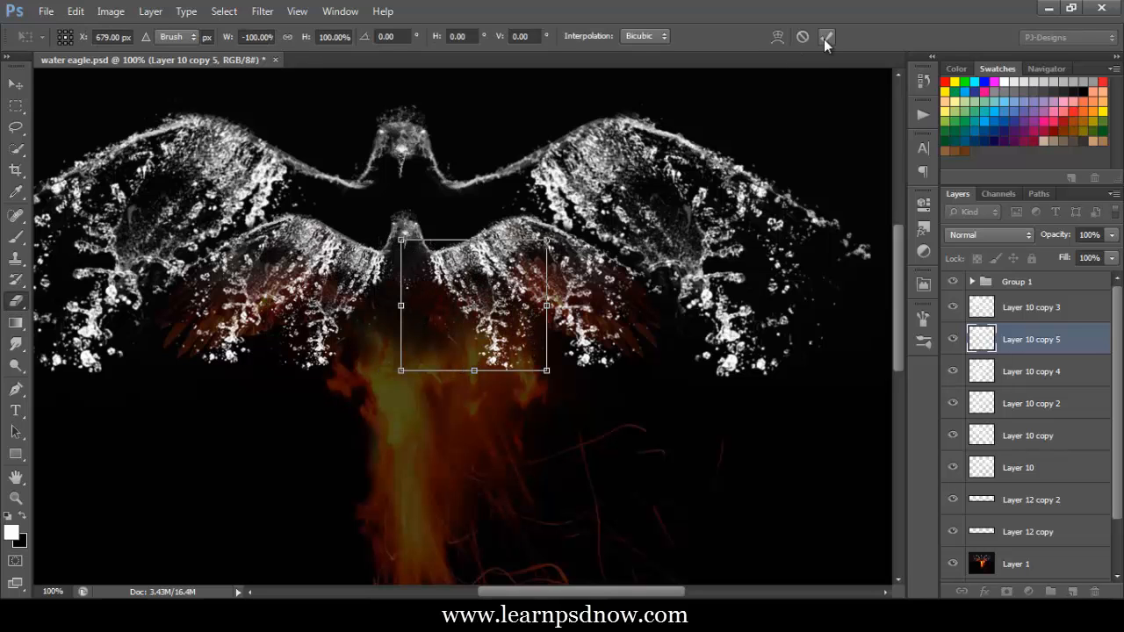
click(824, 38)
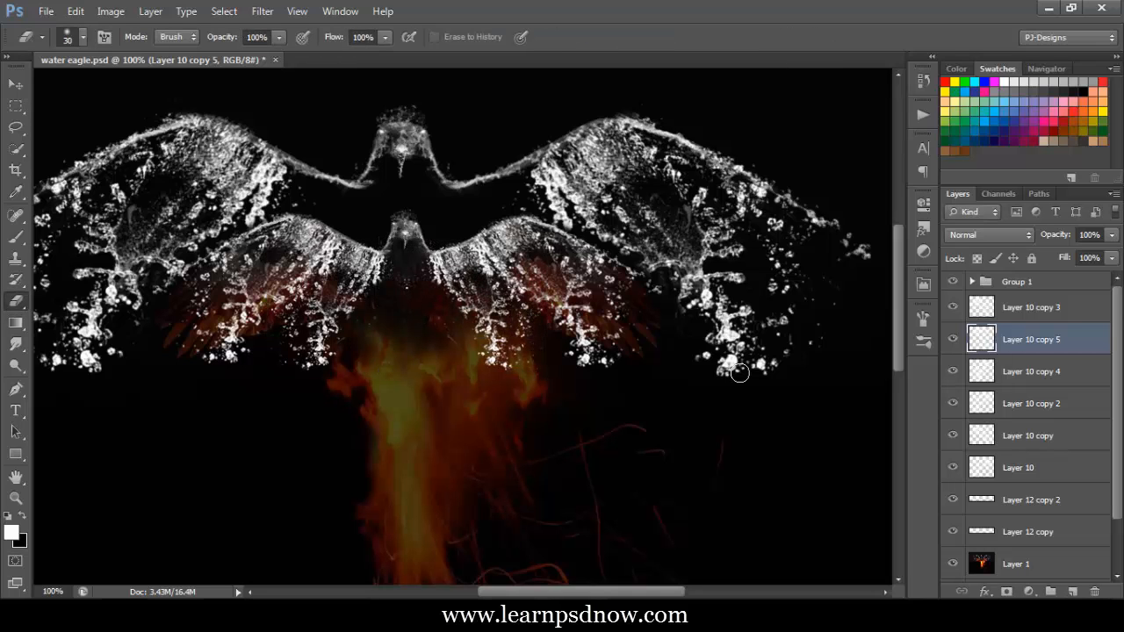
On a new layer above Layer 10 copy 3, stamp the 1931 water brush at 349 px below the smaller eagle's right-hand inner wing
click(1032, 312)
click(1073, 592)
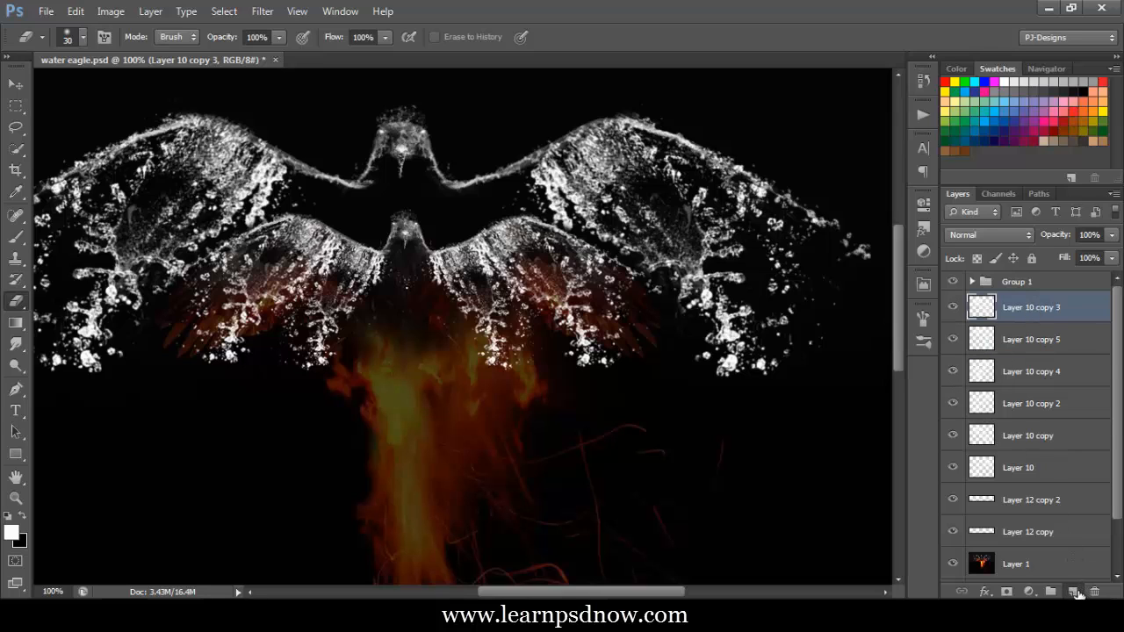
click(16, 236)
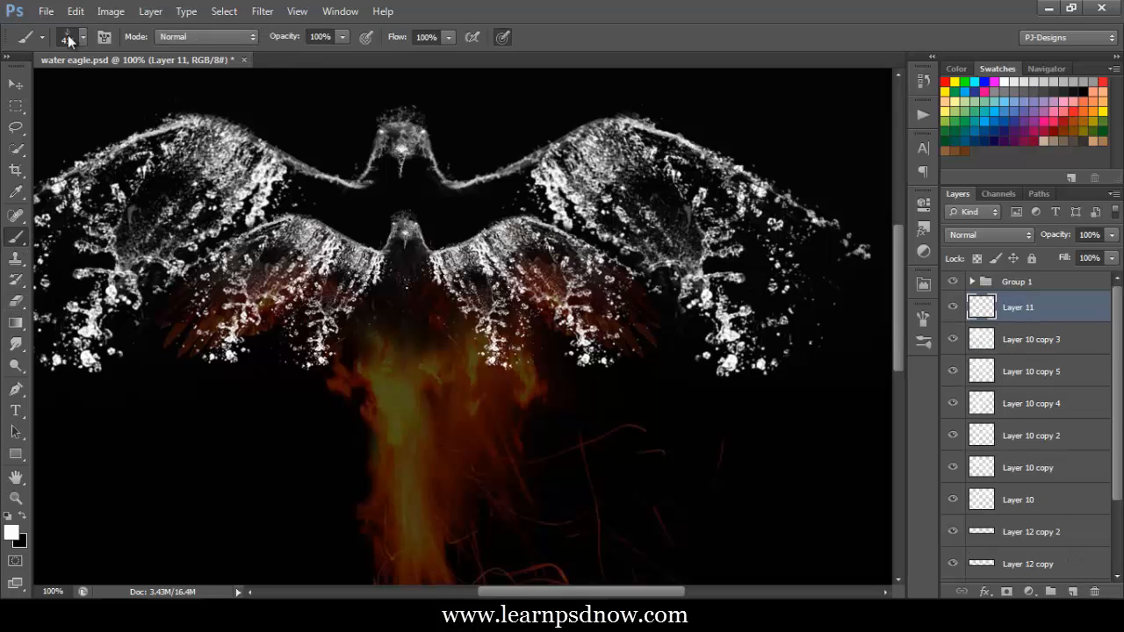
click(83, 37)
mouse_move(199, 225)
mouse_down()
mouse_move(207, 424)
mouse_move(194, 510)
mouse_up()
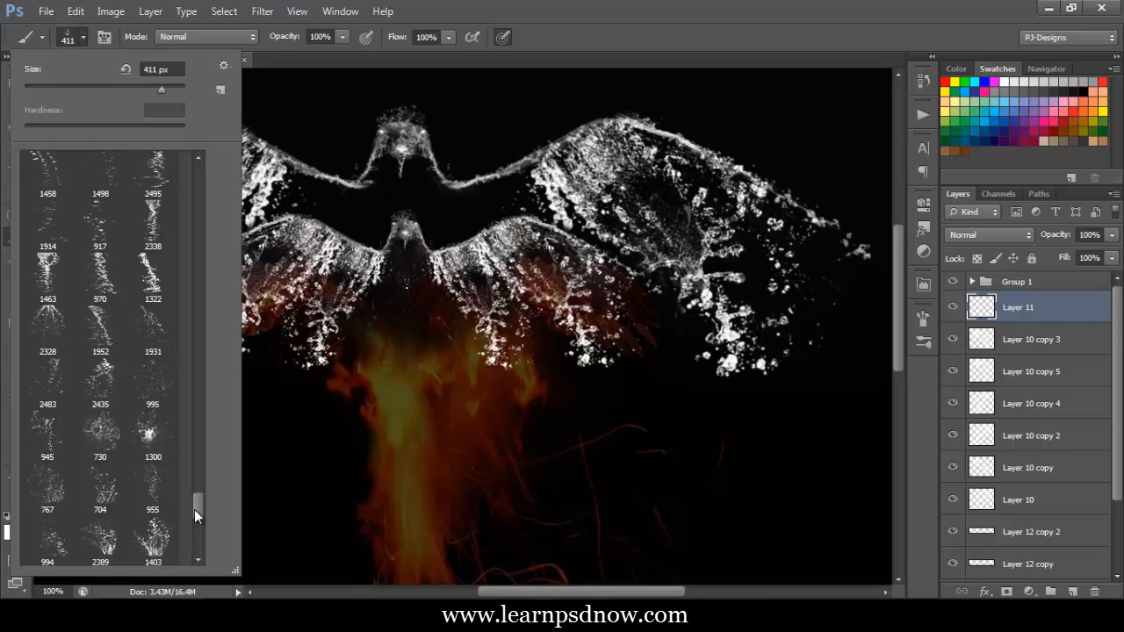
click(159, 337)
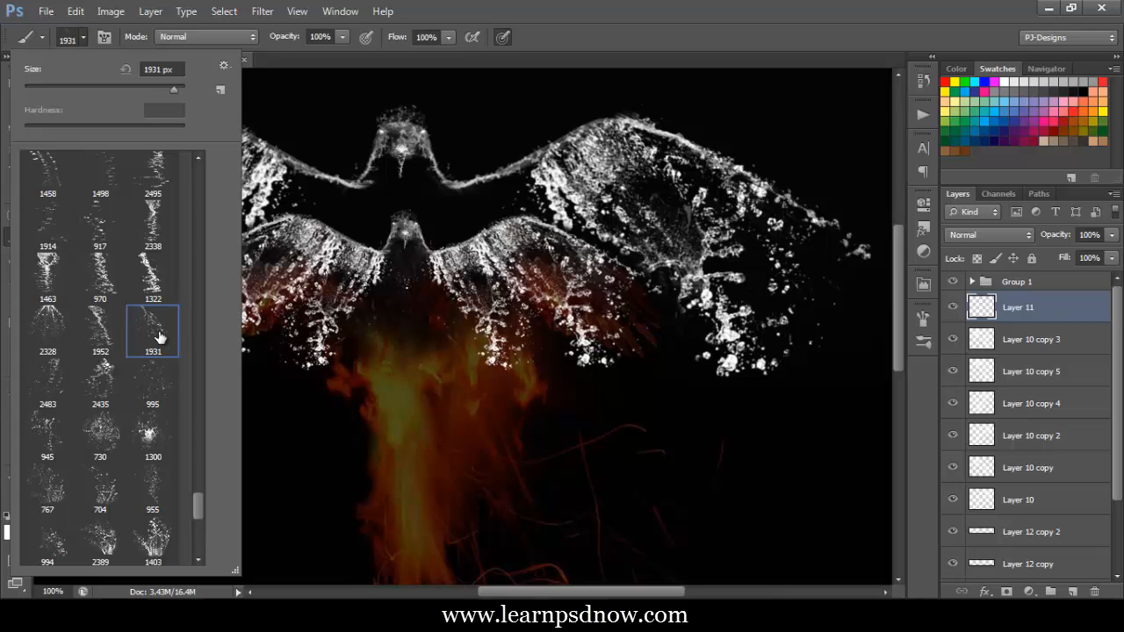
click(156, 87)
click(83, 38)
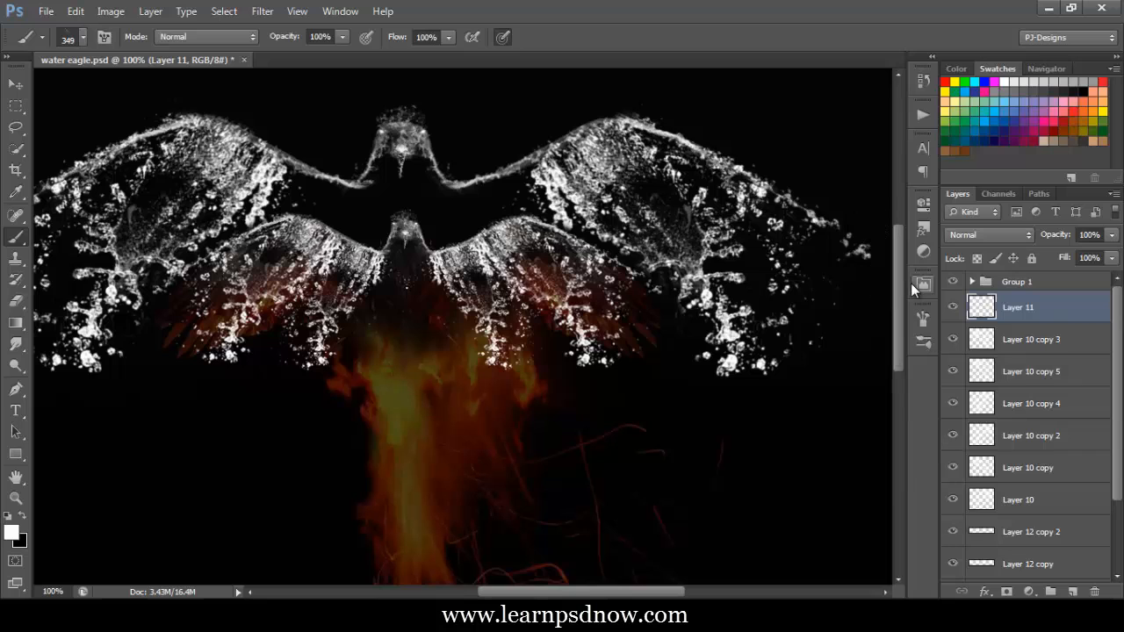
drag(896, 301, 899, 332)
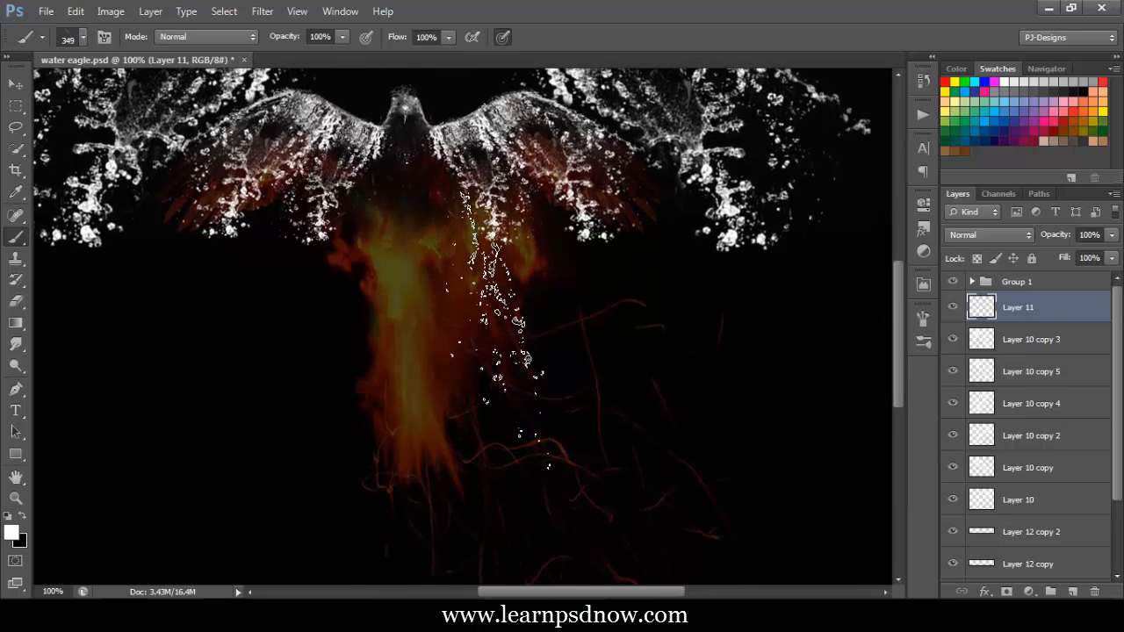
click(502, 320)
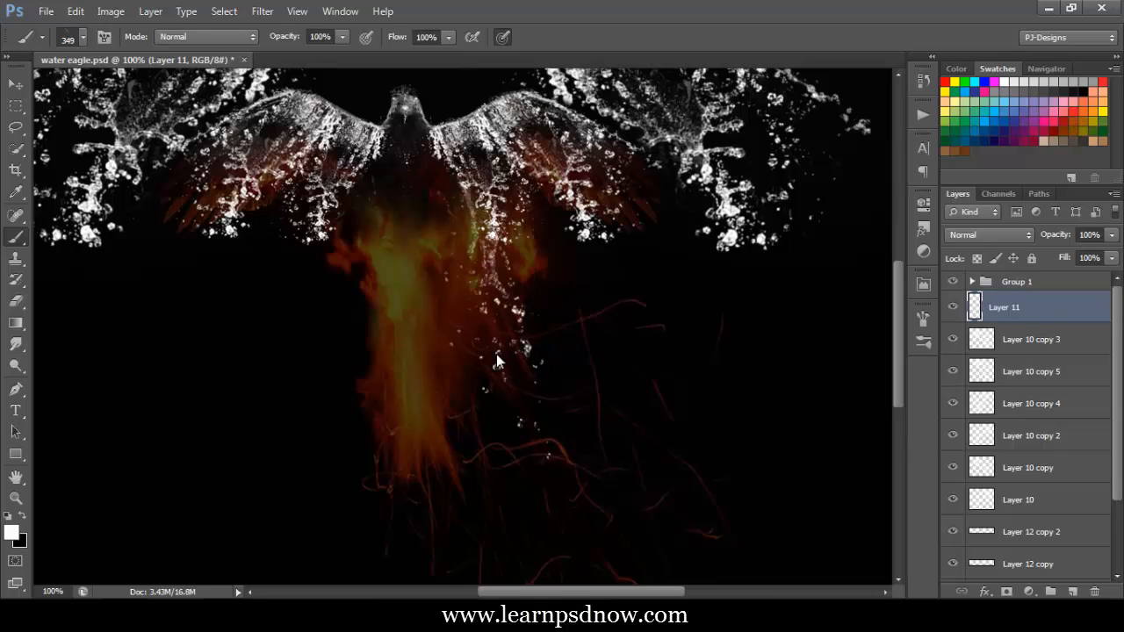
Shrink the Layer 11 tail splash slightly from its lower outer corner and stamp a second 349 px splash beside it on a new layer
key(ctrl+t)
drag(551, 456, 540, 426)
click(826, 36)
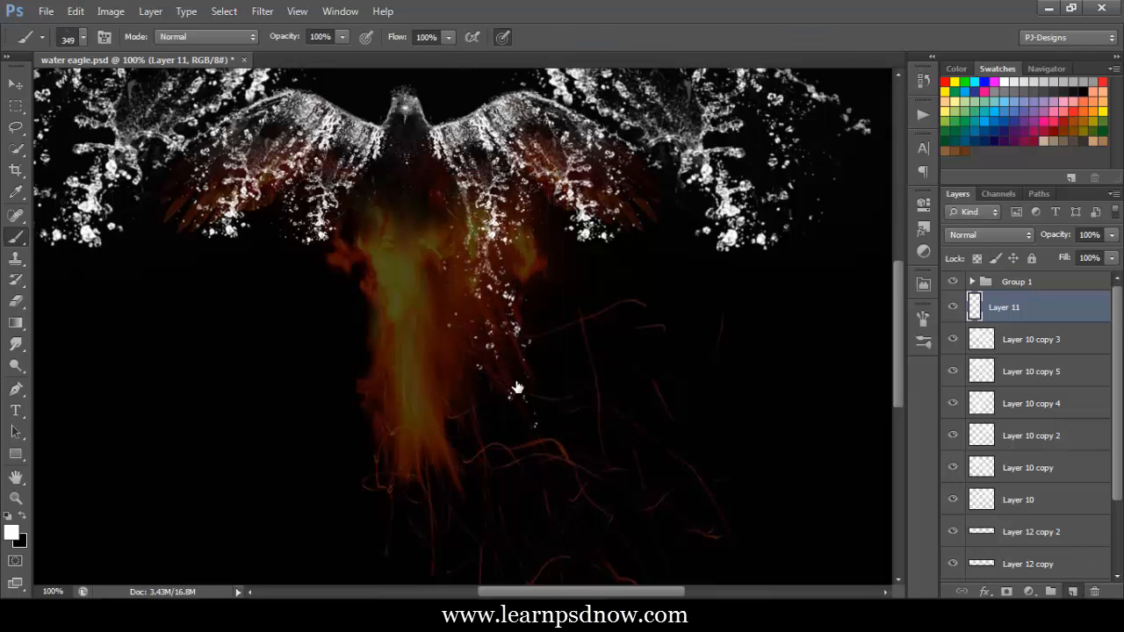
click(1073, 592)
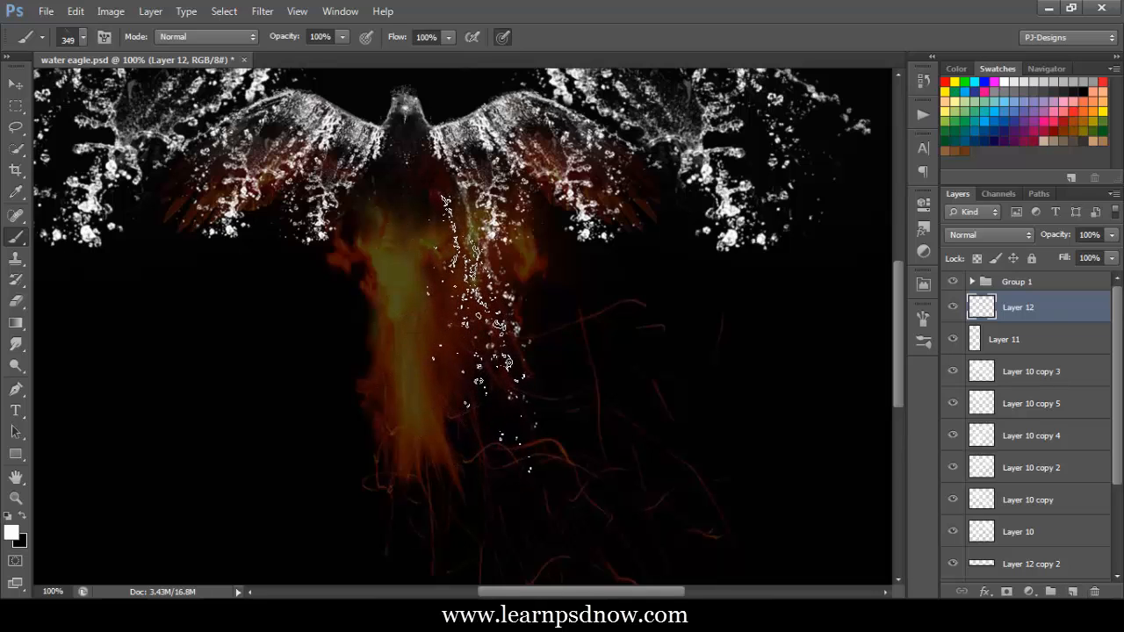
click(483, 334)
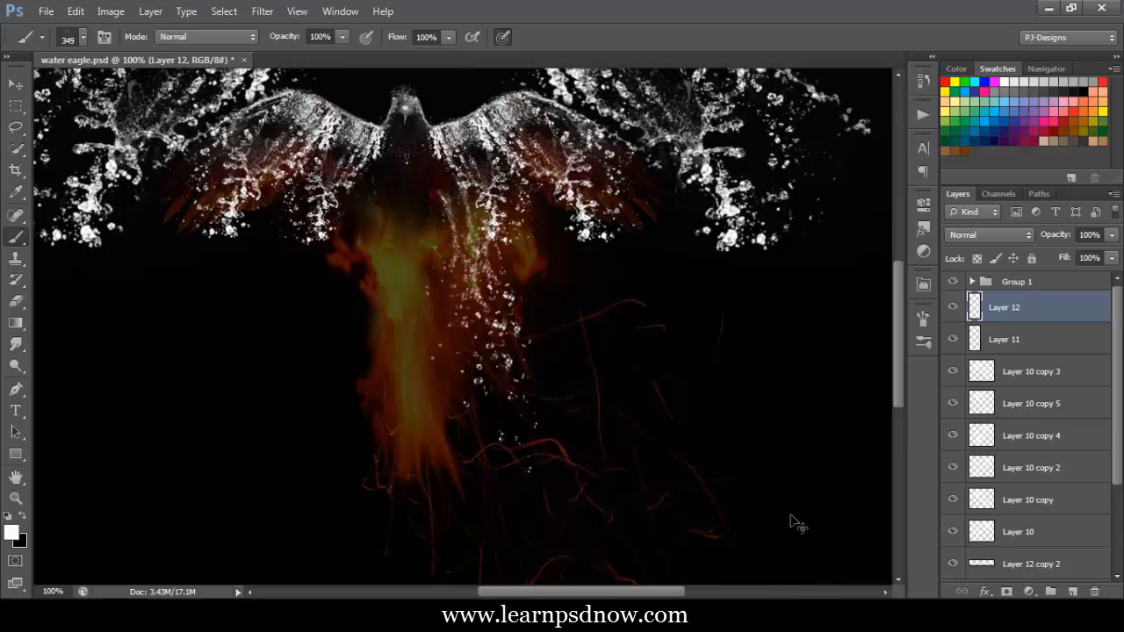
Duplicate the second tail splash, rotate the copy about 15.8° and place it lower, nearer the middle of the tail
key(ctrl+j)
key(ctrl+t)
mouse_move(555, 356)
mouse_down()
mouse_move(562, 375)
mouse_move(582, 359)
mouse_move(572, 369)
mouse_up()
drag(455, 414, 466, 472)
drag(587, 356, 576, 376)
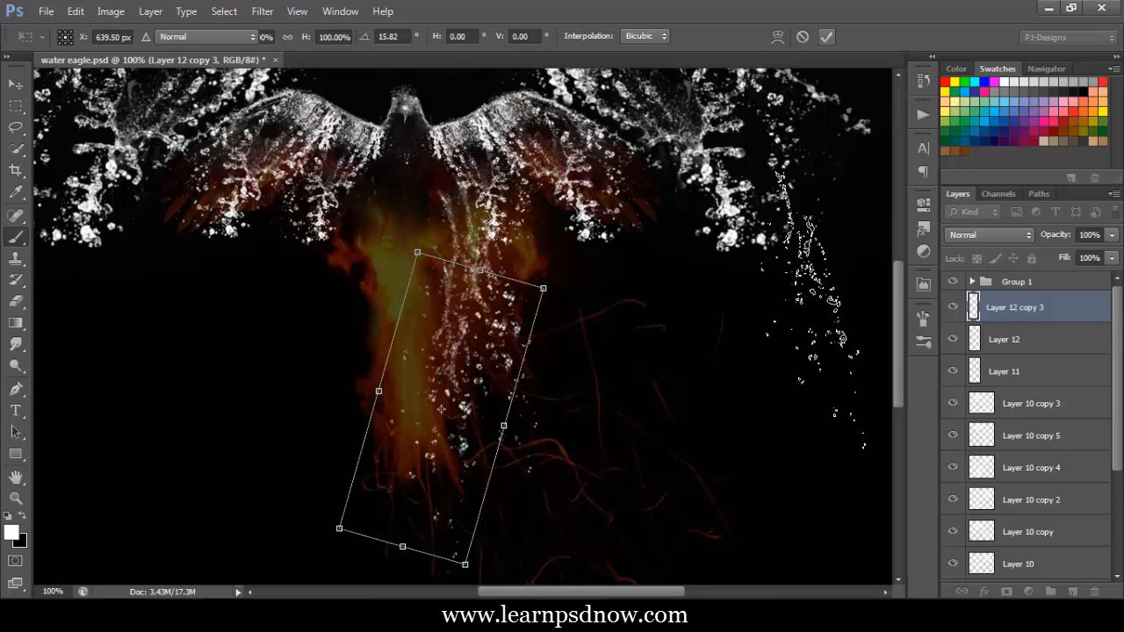
key(Escape)
Duplicate the rotated tail splash, flip the copy horizontally and place it over the left-hand part of the reference's flame tail
key(ctrl+j)
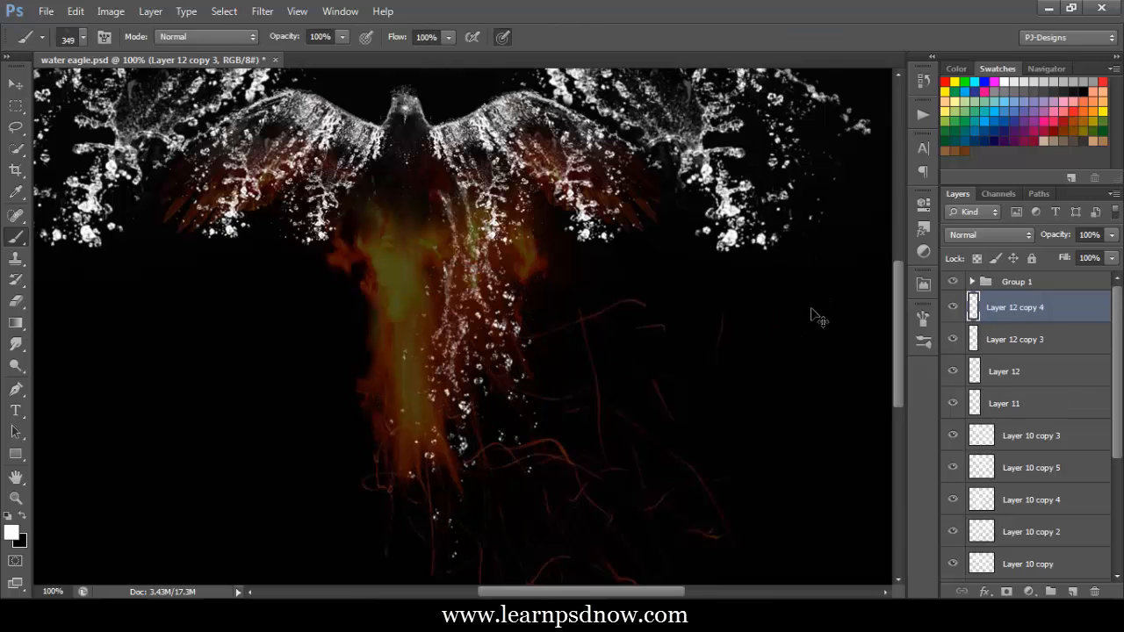
key(ctrl+t)
right_click(462, 354)
click(511, 311)
drag(455, 400, 415, 405)
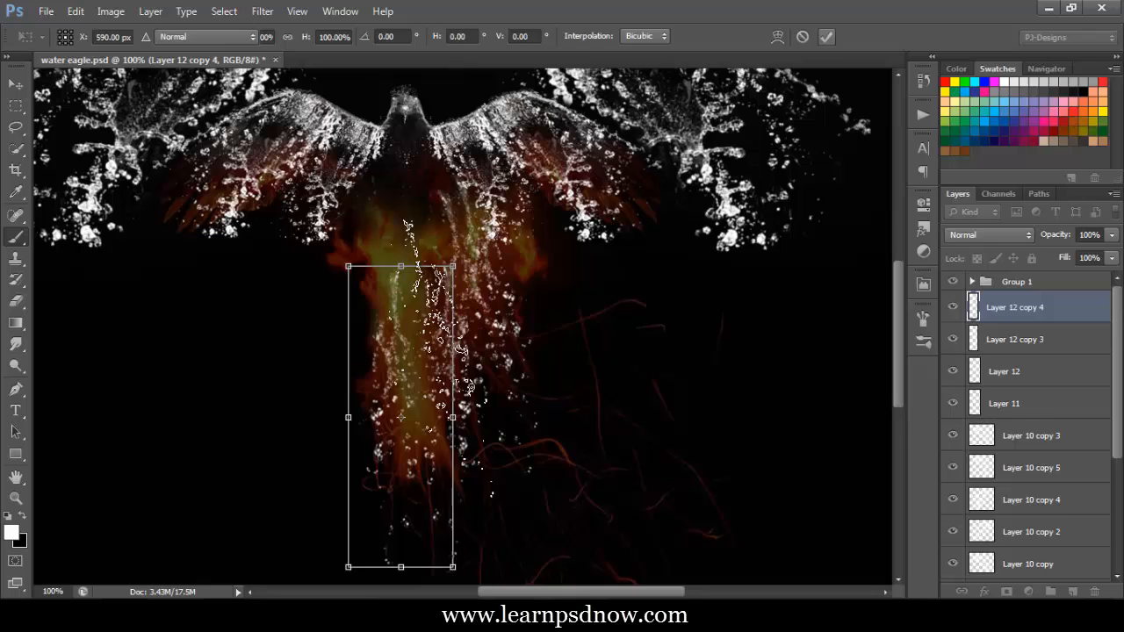
key(Return)
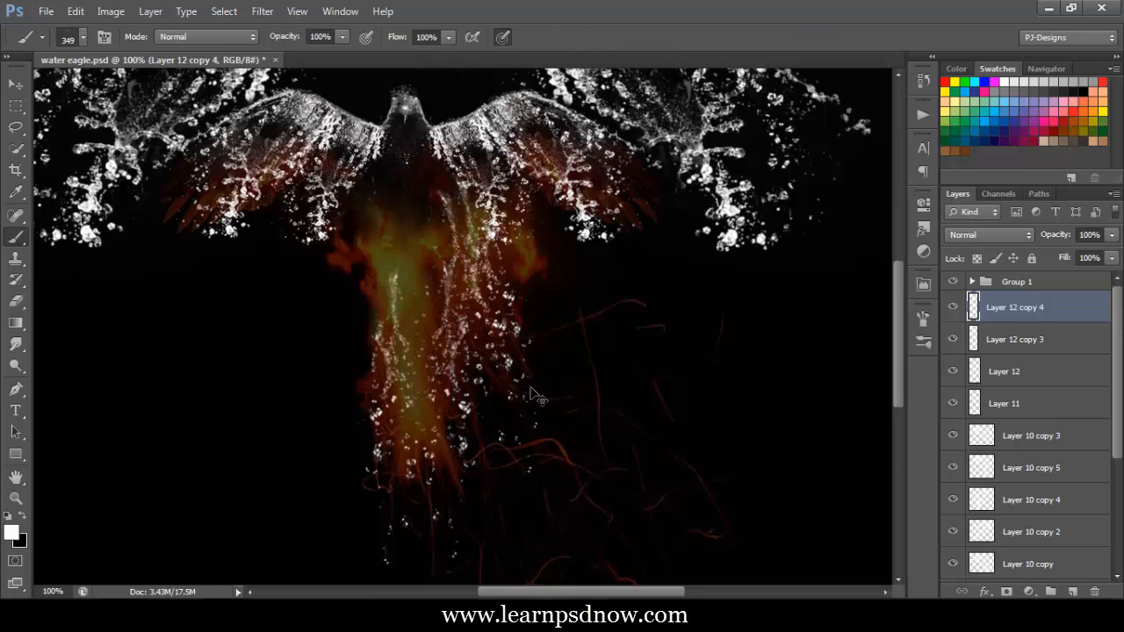
Duplicate the flipped tail splash and shift the copy slightly right and down to fill the middle of the tail
key(ctrl+j)
key(ctrl+t)
drag(423, 347, 443, 364)
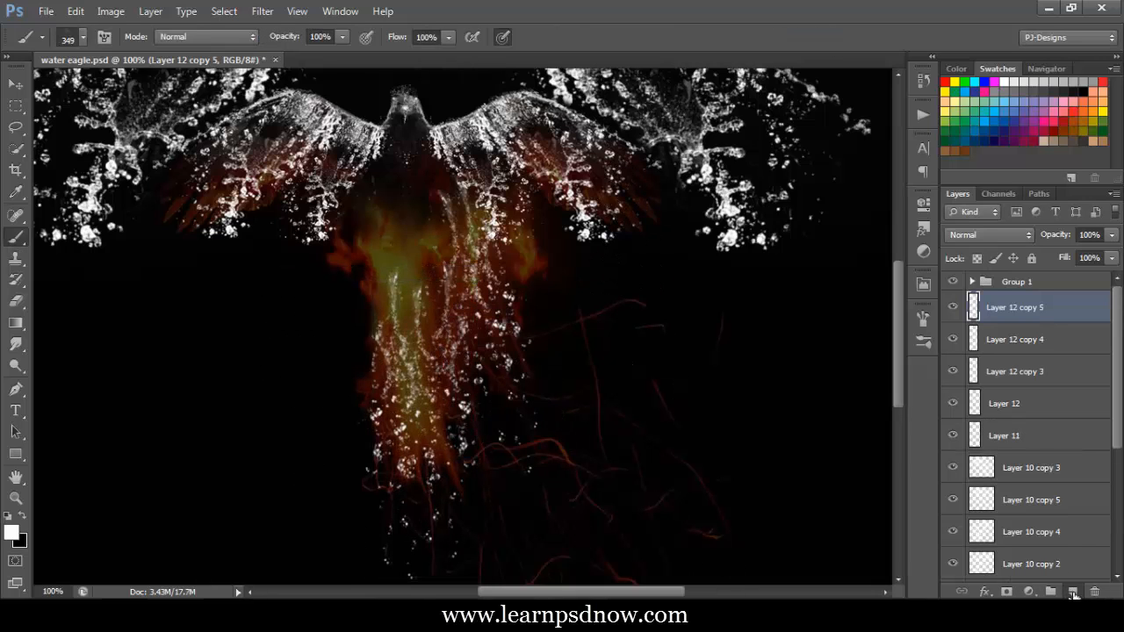
Stamp the 349 px splash on a new layer, scale it to about 82%, rotate it about 31.3° and place it below the smaller left-hand inner wing
click(1073, 594)
click(289, 377)
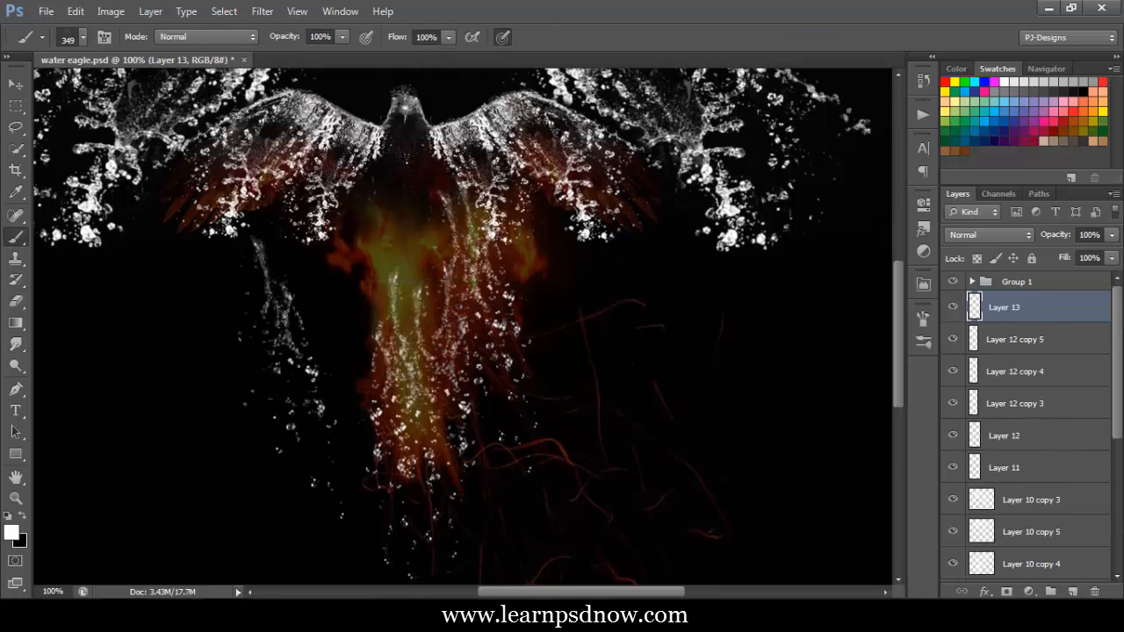
key(ctrl+t)
drag(427, 367, 383, 246)
drag(215, 393, 262, 361)
mouse_move(411, 227)
mouse_down()
mouse_move(388, 238)
mouse_move(366, 203)
mouse_up()
click(827, 37)
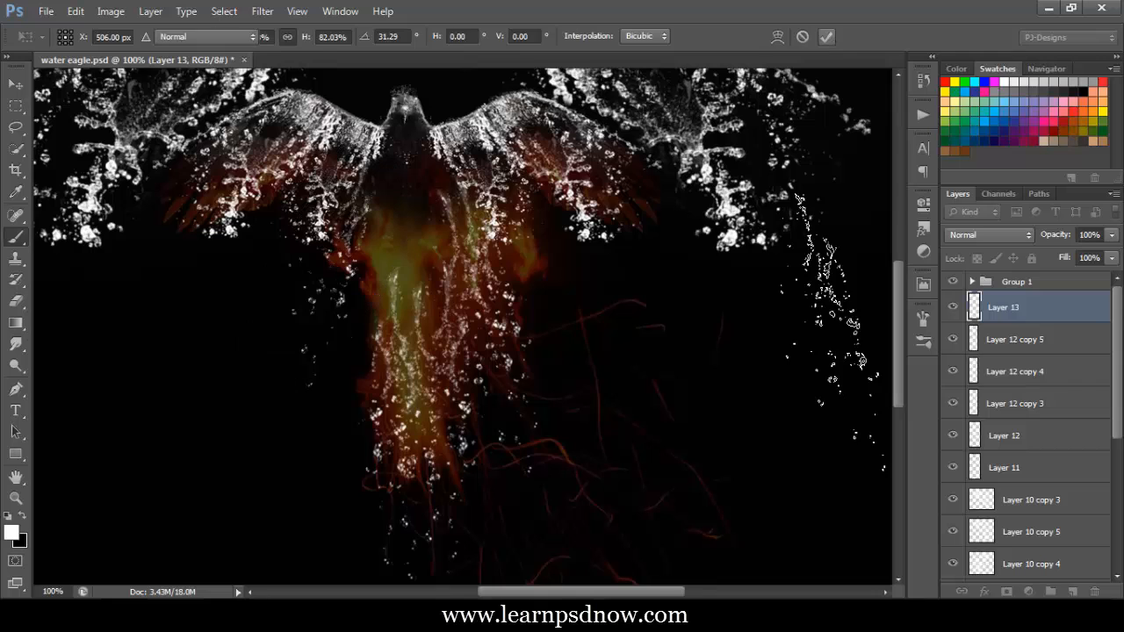
Duplicate the Layer 13 splash, scale the copy to 83.1% and place it closer to the smaller eagle's body
key(ctrl+j)
key(ctrl+t)
drag(358, 269, 402, 257)
mouse_move(408, 166)
mouse_down()
mouse_move(380, 256)
mouse_move(402, 254)
mouse_move(380, 257)
mouse_up()
click(827, 37)
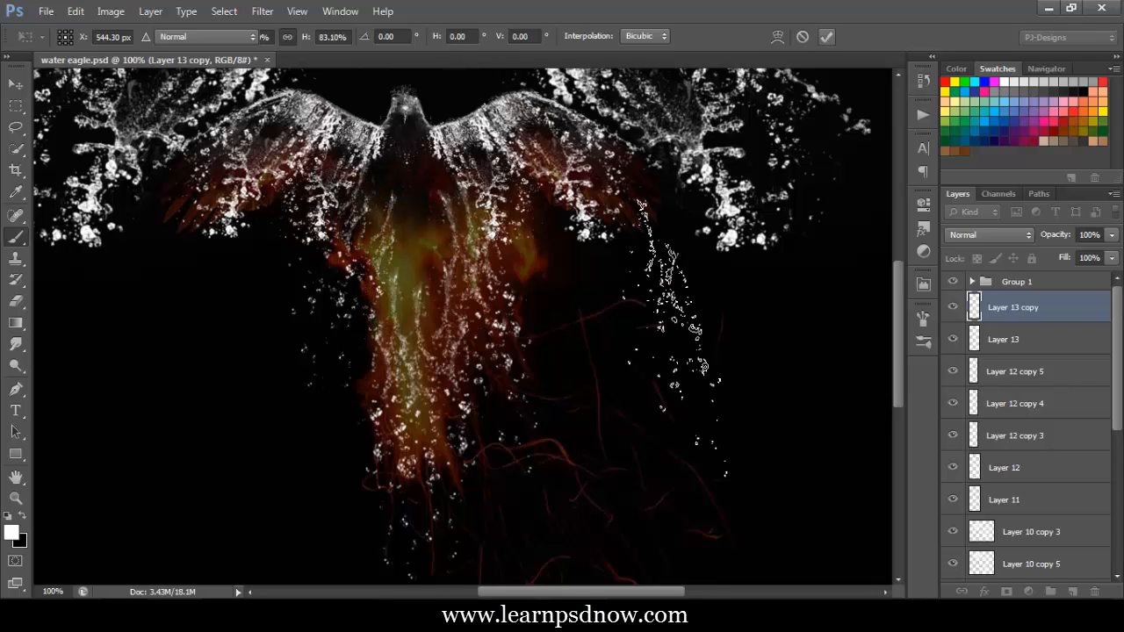
Hide the eagle reference on Layer 1
scroll(975, 459, down, 5)
click(953, 502)
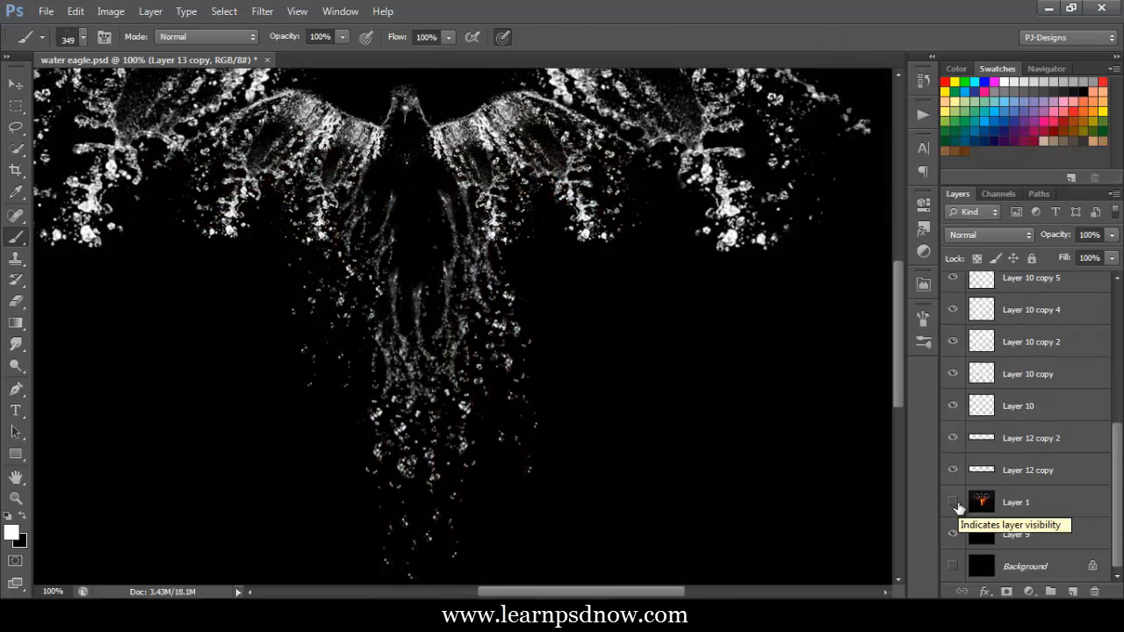
key(ctrl+minus)
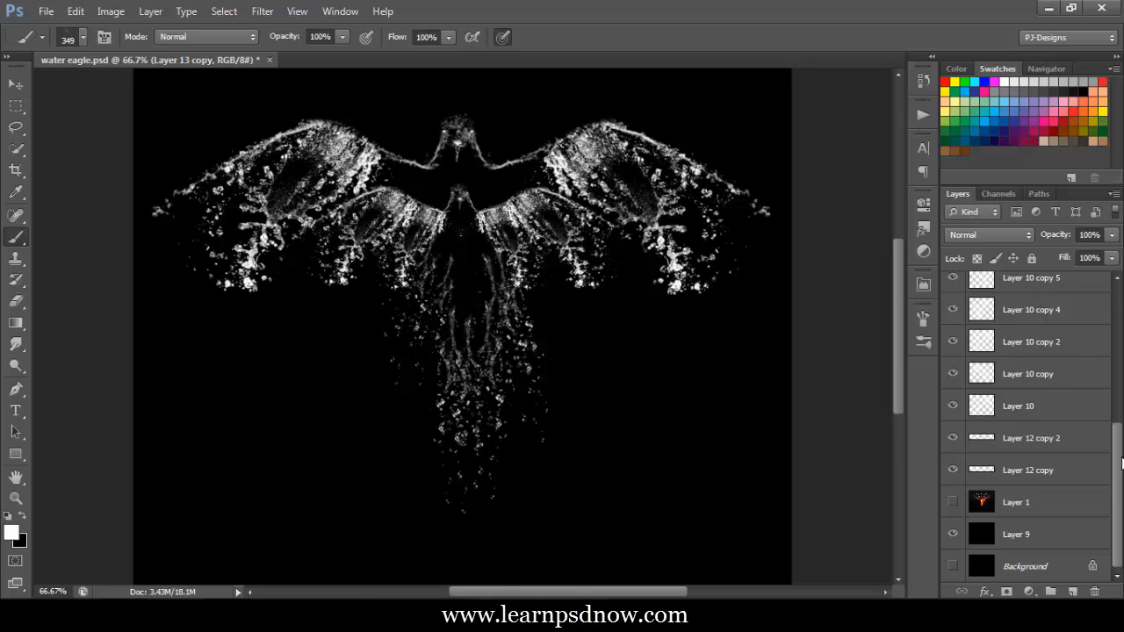
On a new layer above Layer 13 copy, stamp the 1317 water brush at 300 px over the smaller eagle's empty body
scroll(1106, 448, up, 5)
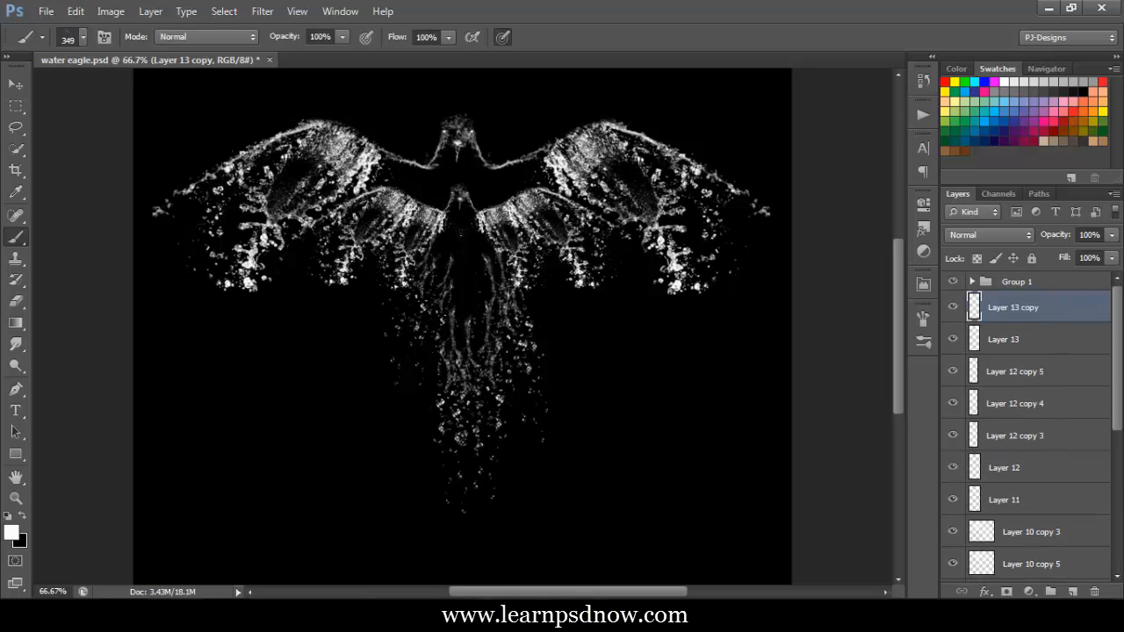
click(1073, 592)
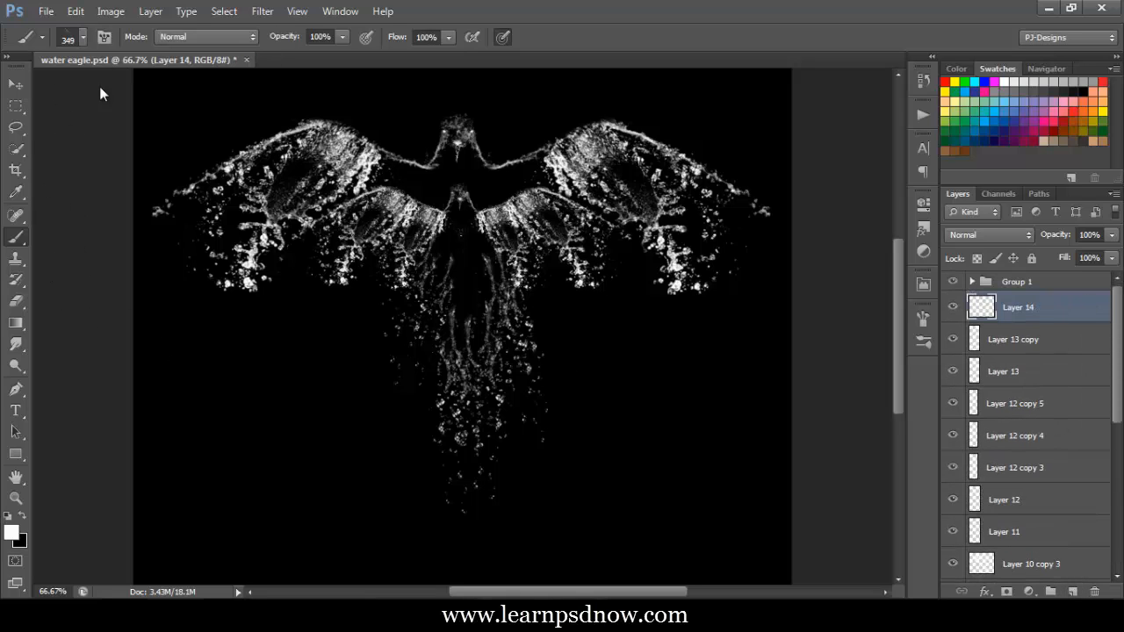
click(83, 37)
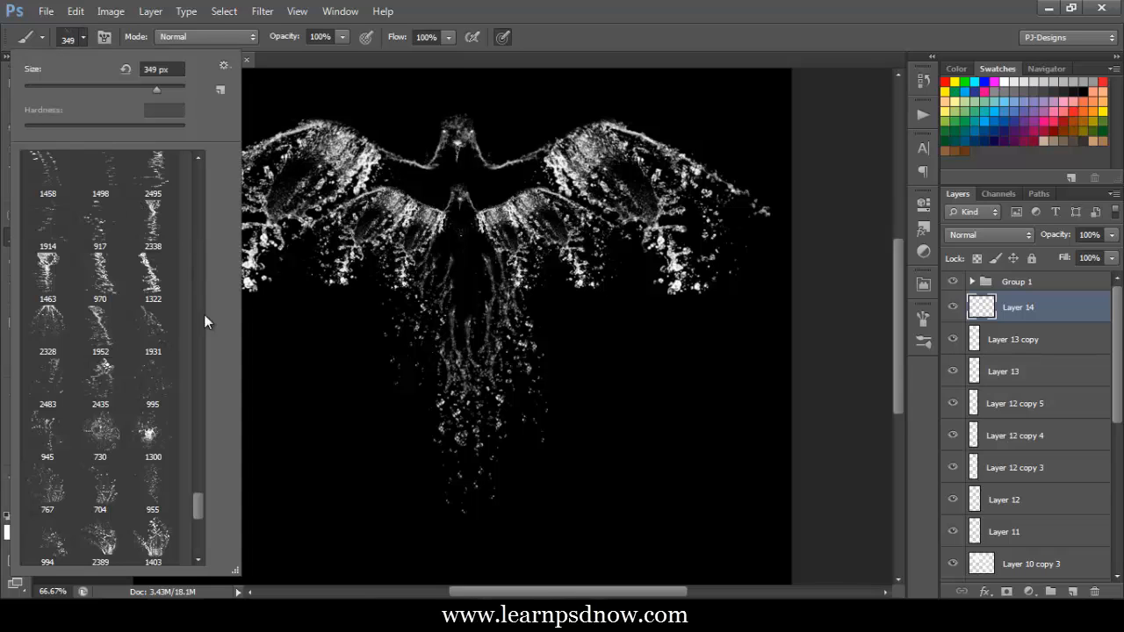
drag(199, 496, 202, 510)
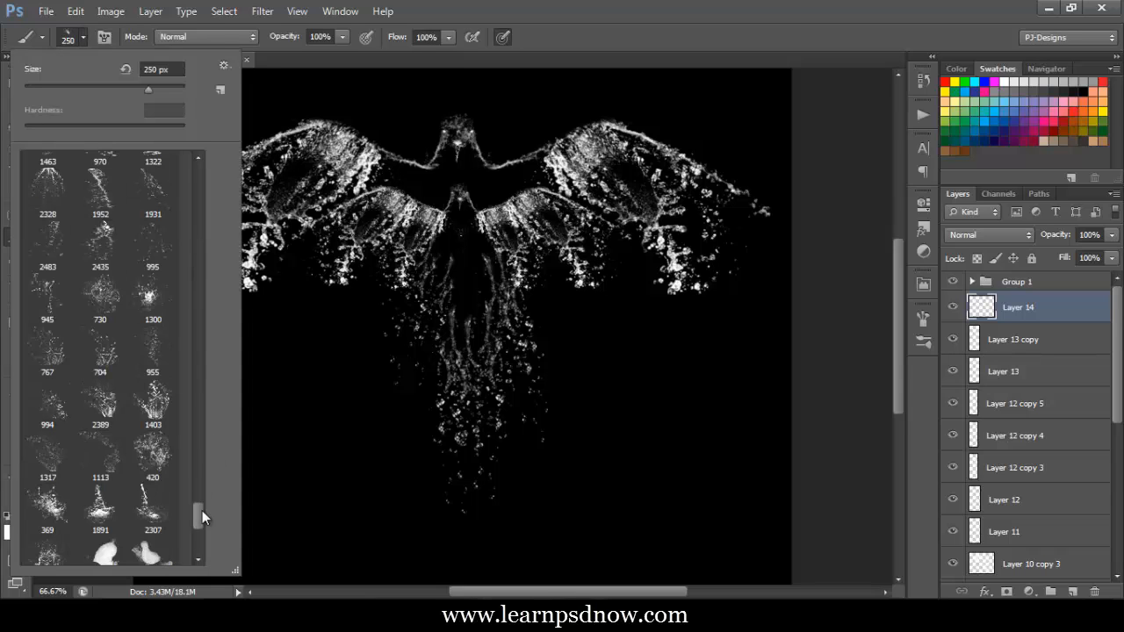
click(47, 455)
click(83, 37)
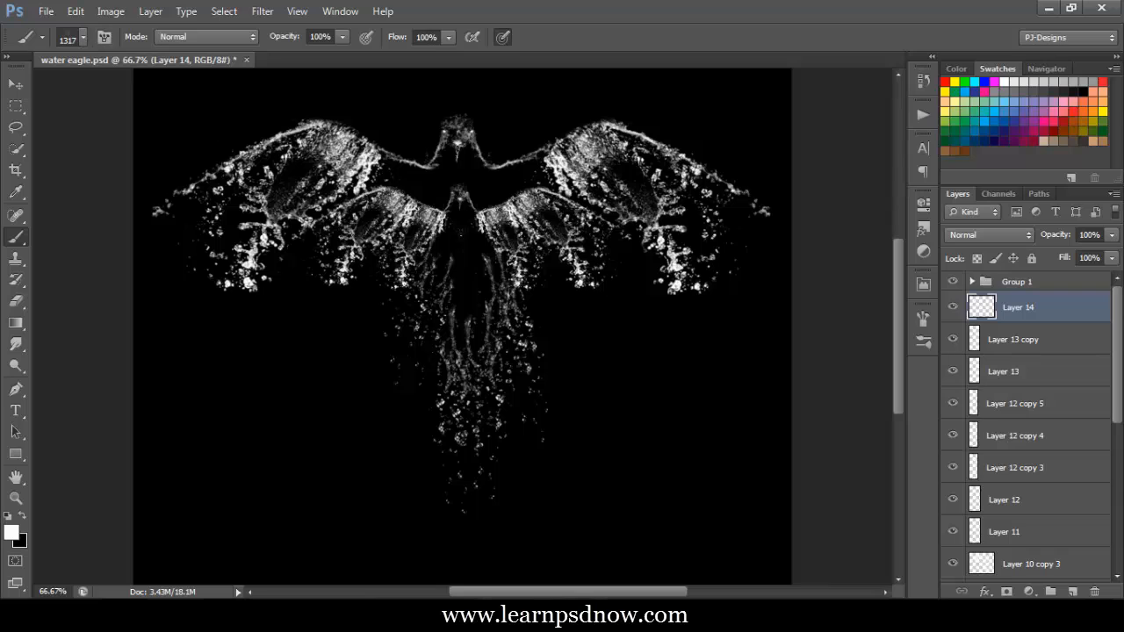
key(bracketleft)
key(bracketleft)
key(bracketleft)
key(bracketleft)
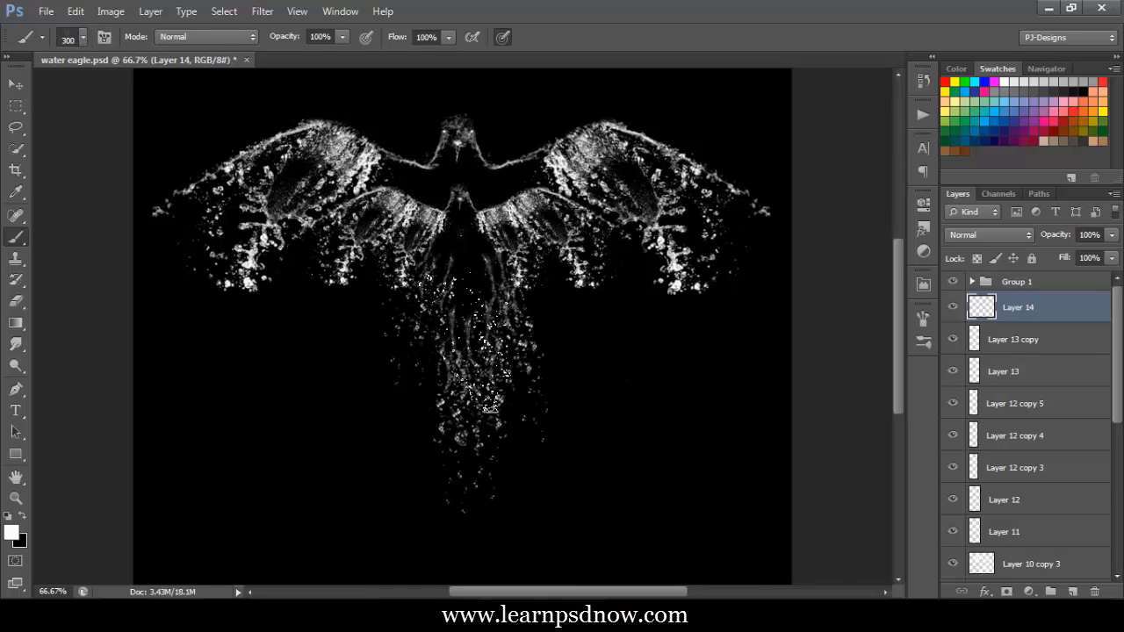
drag(484, 342, 475, 315)
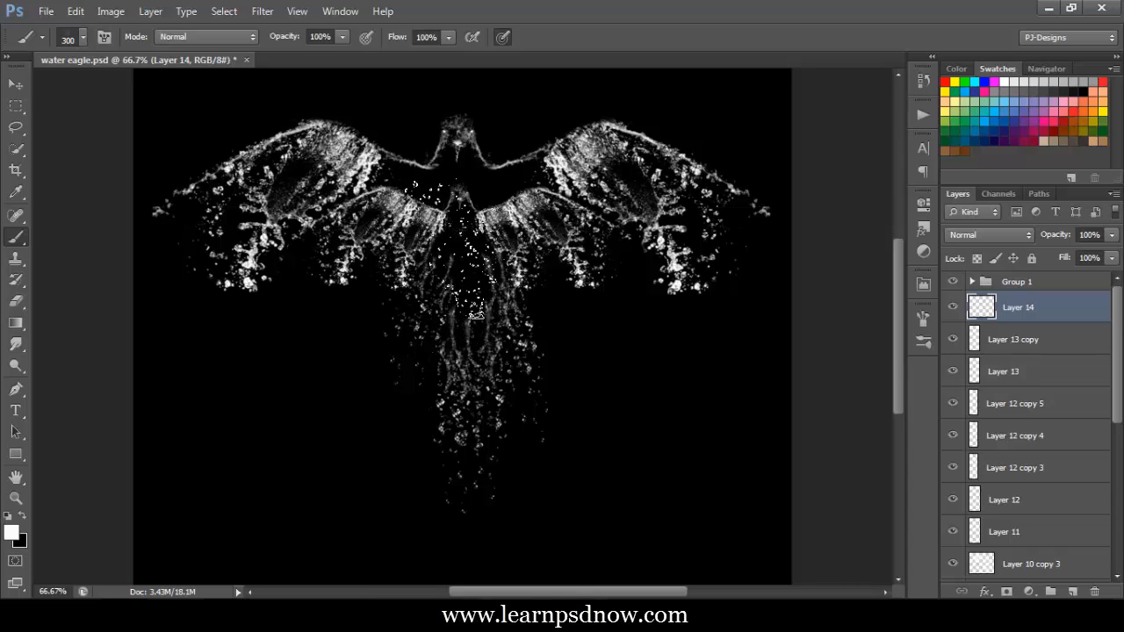
key(ctrl+z)
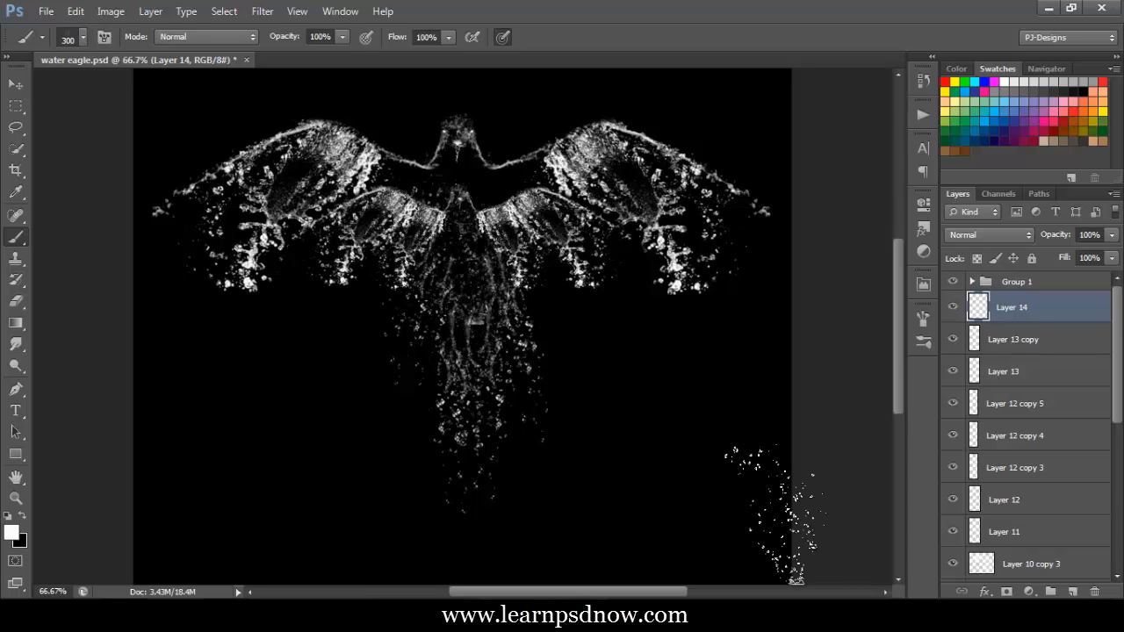
click(81, 38)
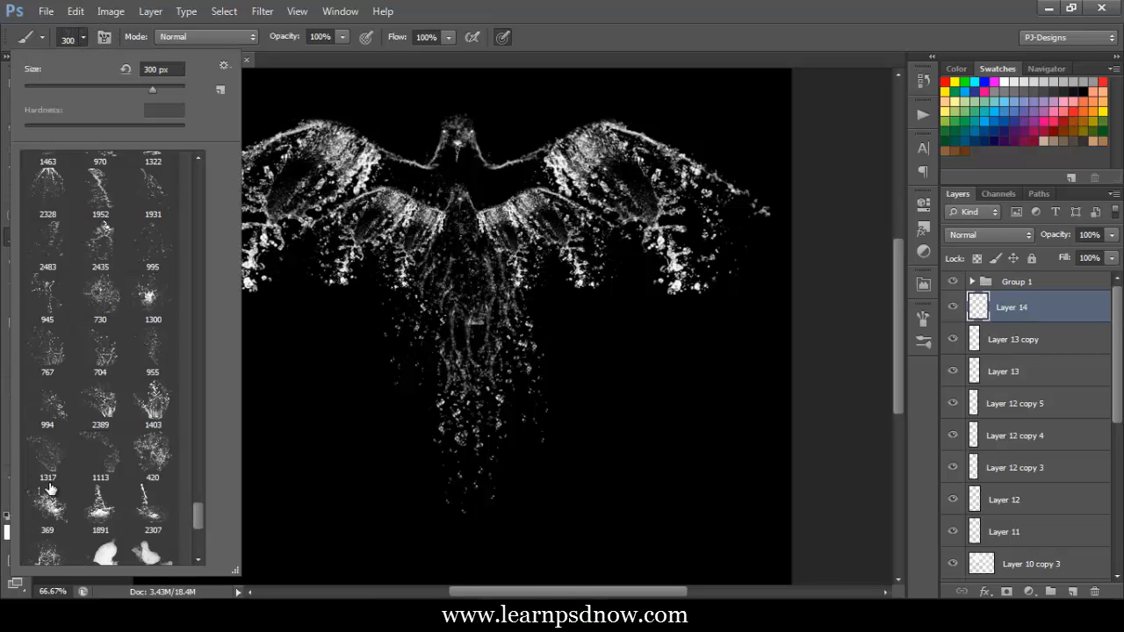
click(84, 36)
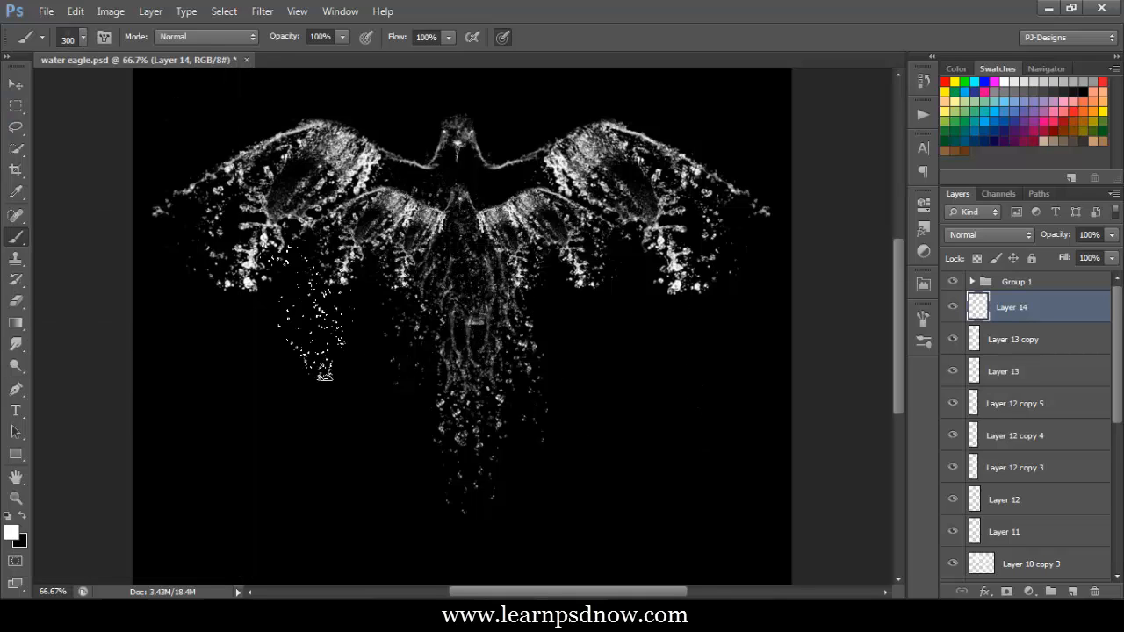
click(18, 302)
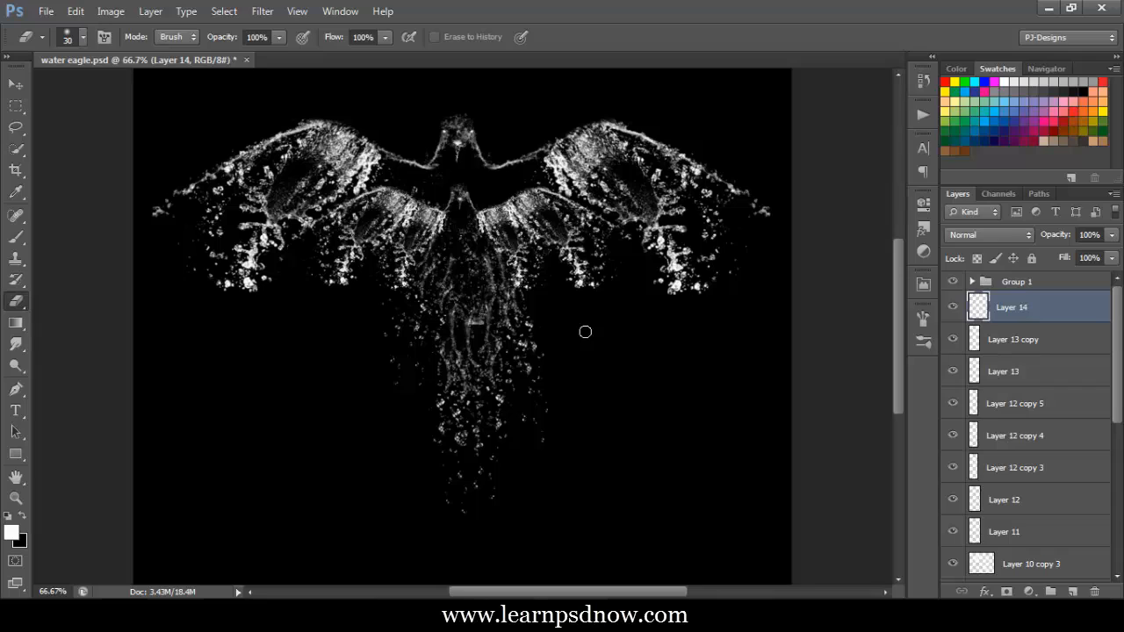
click(15, 84)
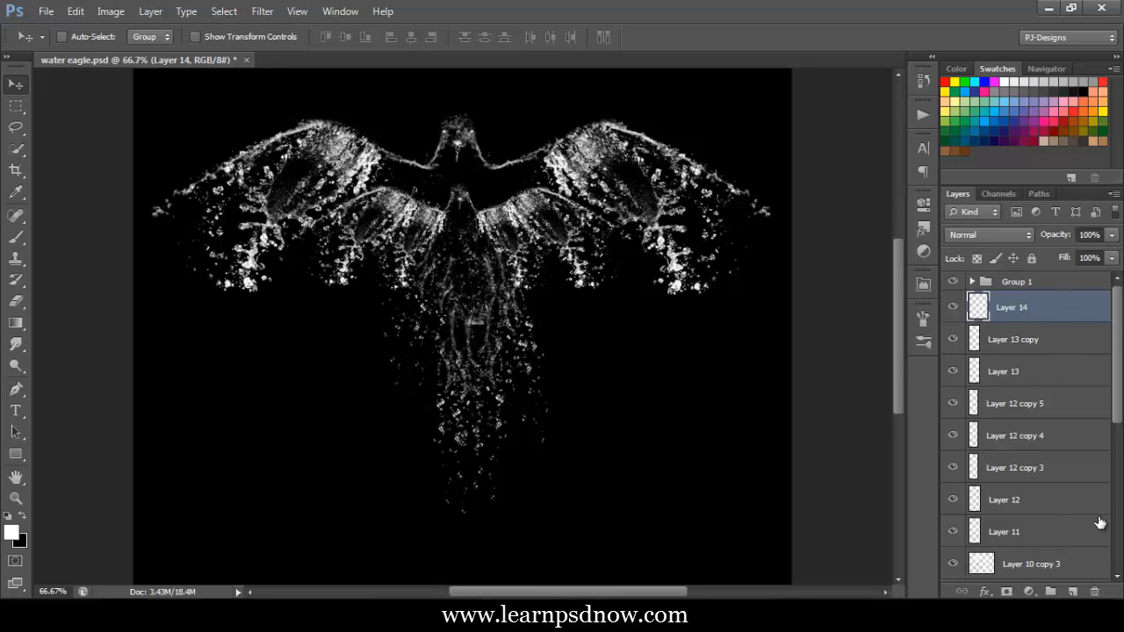
Merge all splash layers from Layer 14 down to Layer 12 copy into a single layer
scroll(1121, 492, down, 5)
drag(1121, 526, 1122, 497)
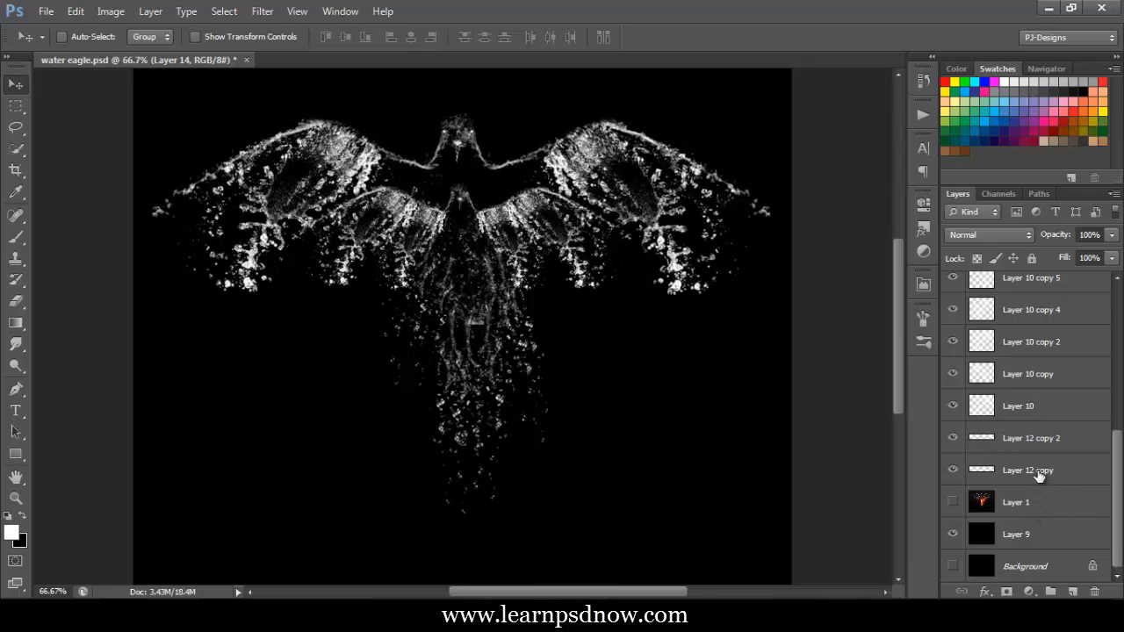
shift+click(1024, 474)
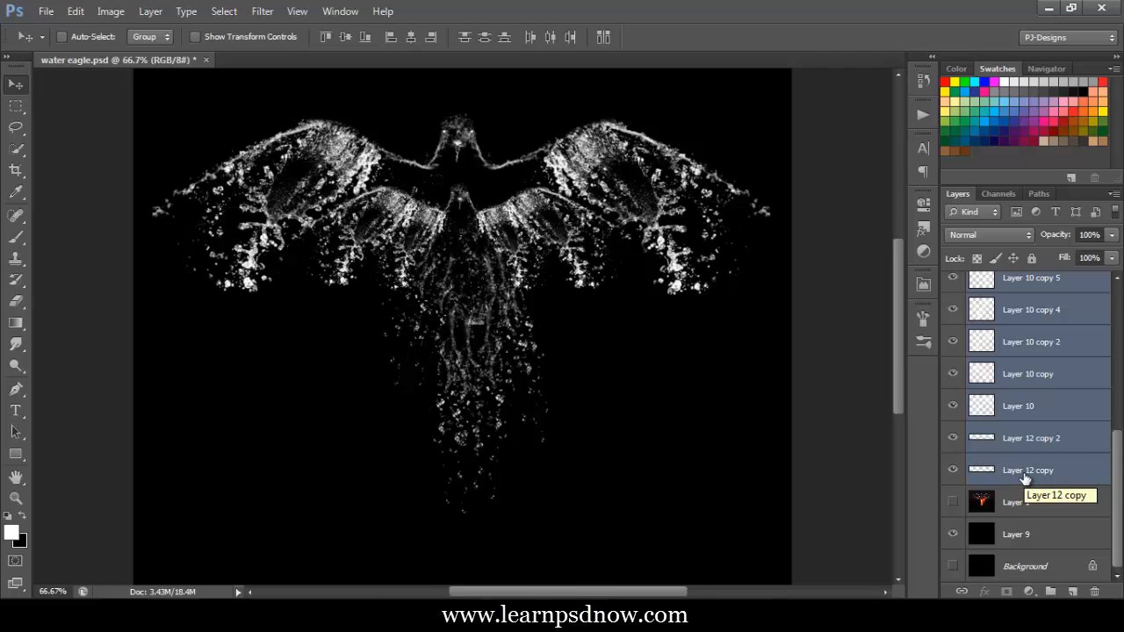
key(ctrl+g)
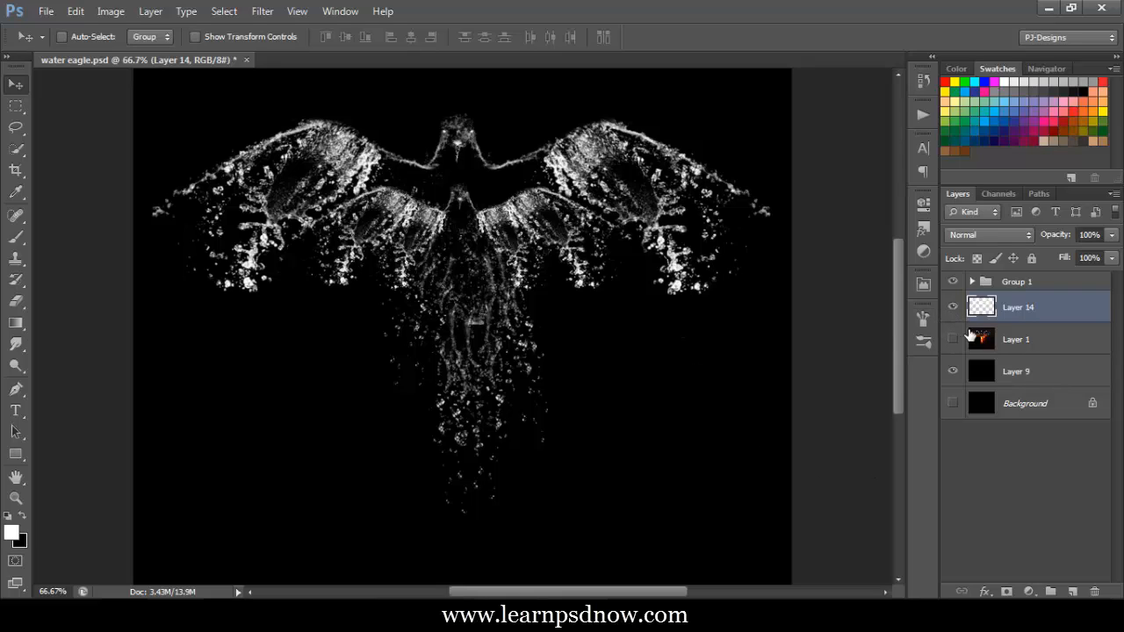
Show the eagle reference on Layer 1 and set its opacity to 100%
click(1014, 348)
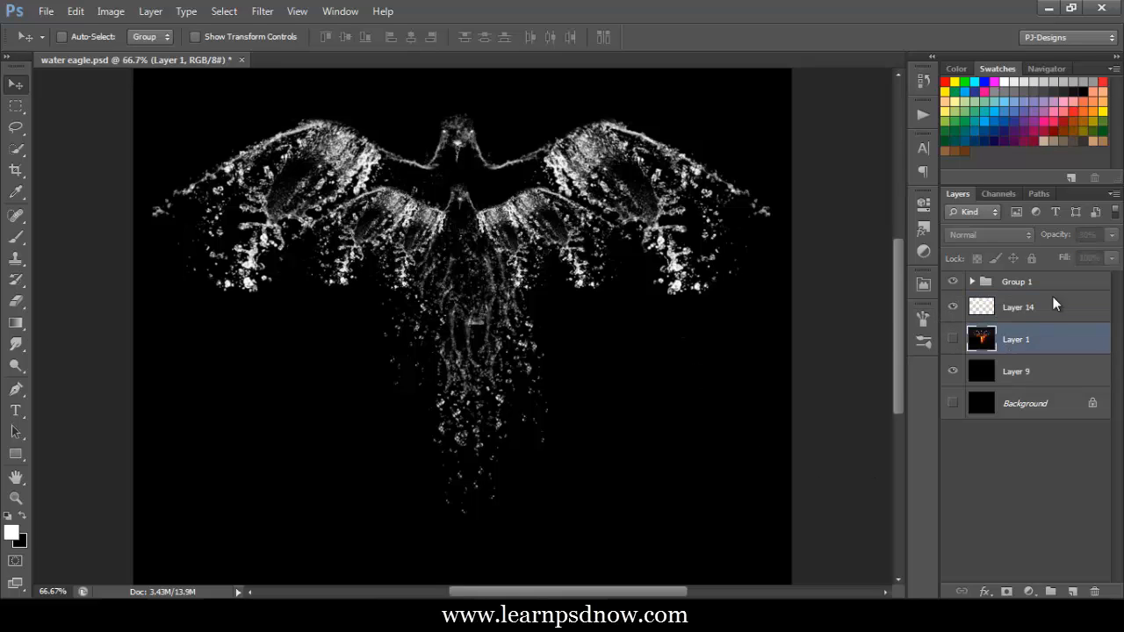
click(954, 340)
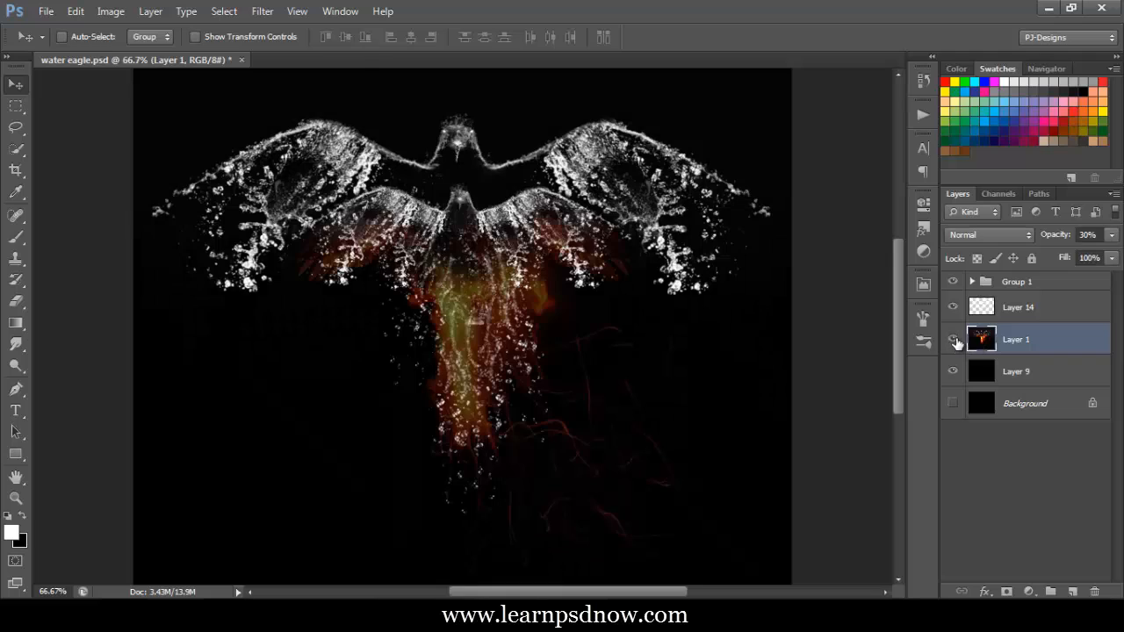
click(1112, 235)
drag(1060, 255, 1116, 254)
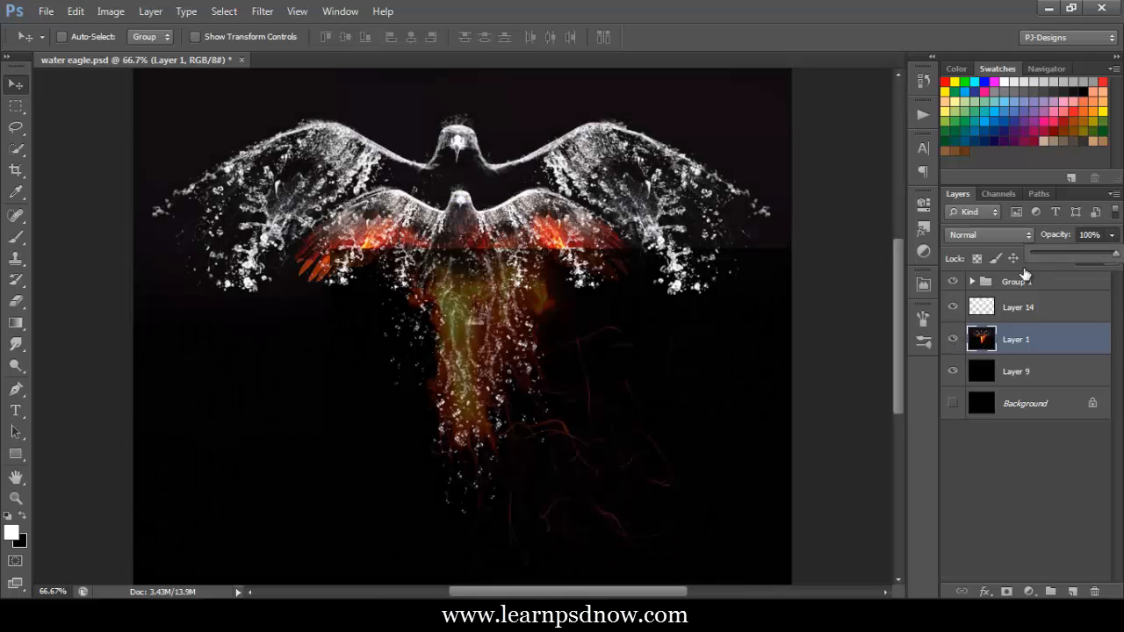
Compare the eagle reference with and without the Layer 14 splashes, leaving Layer 14 shown and Layer 1 hidden
click(954, 307)
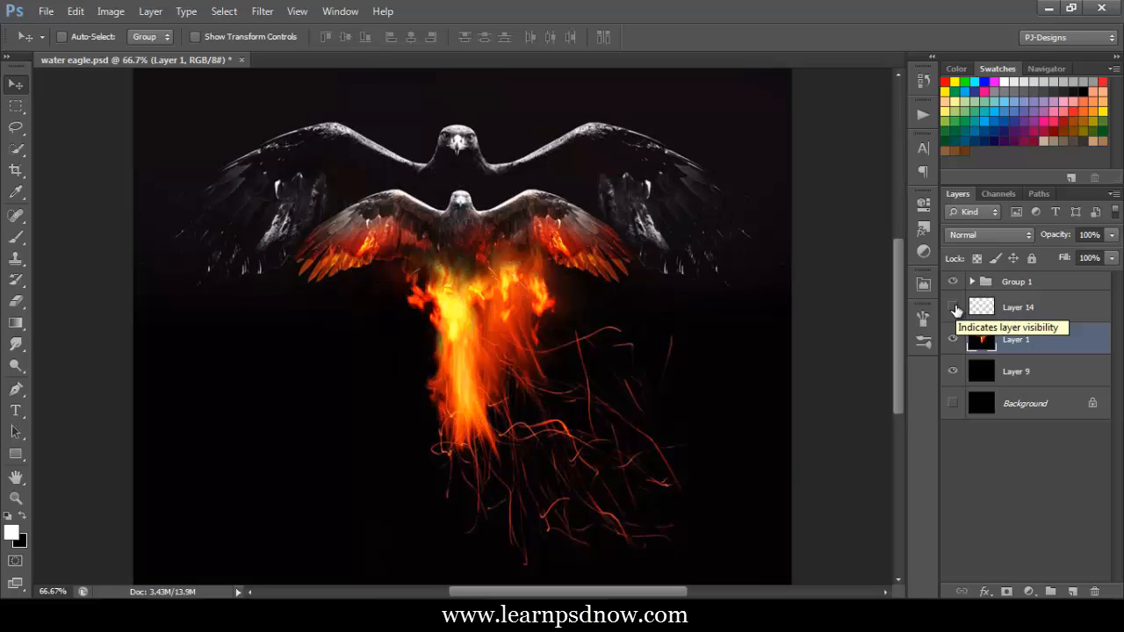
click(954, 307)
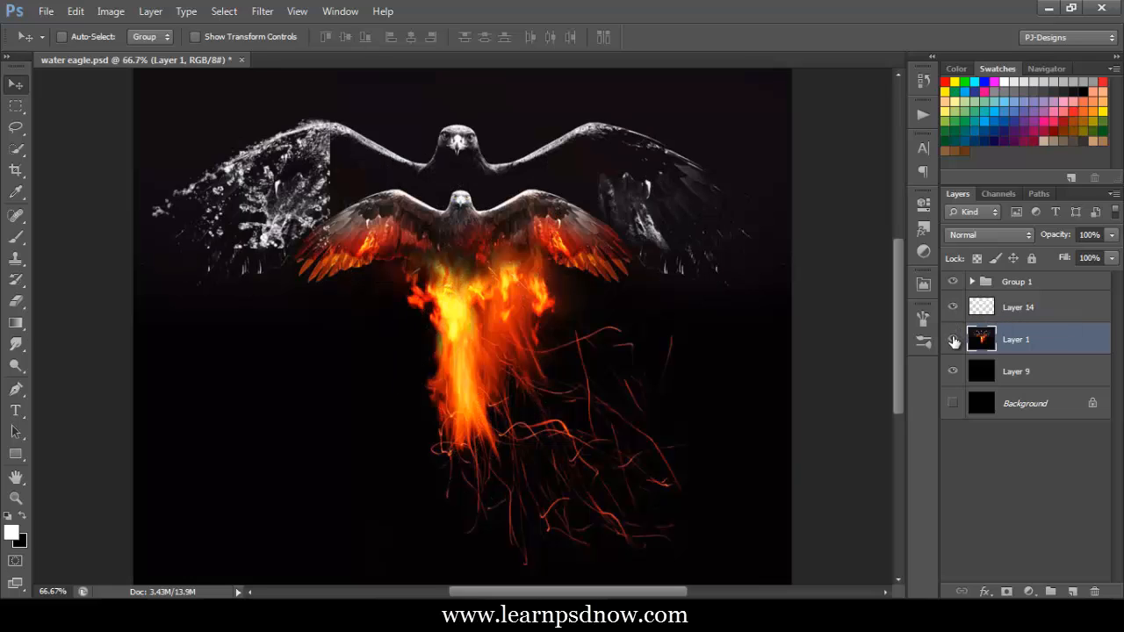
click(953, 340)
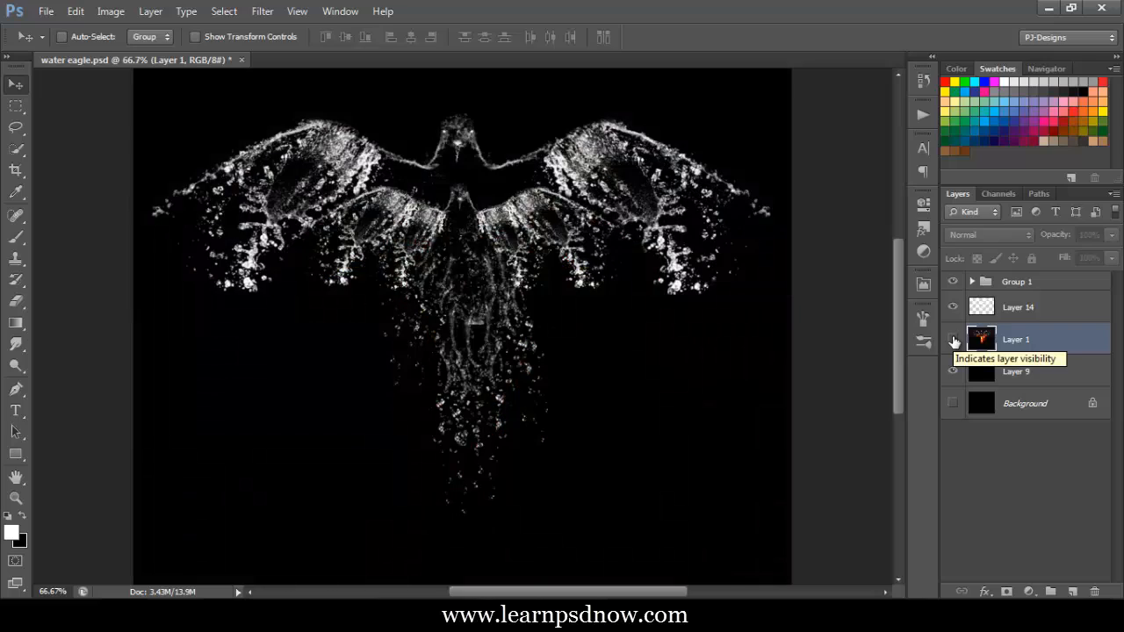